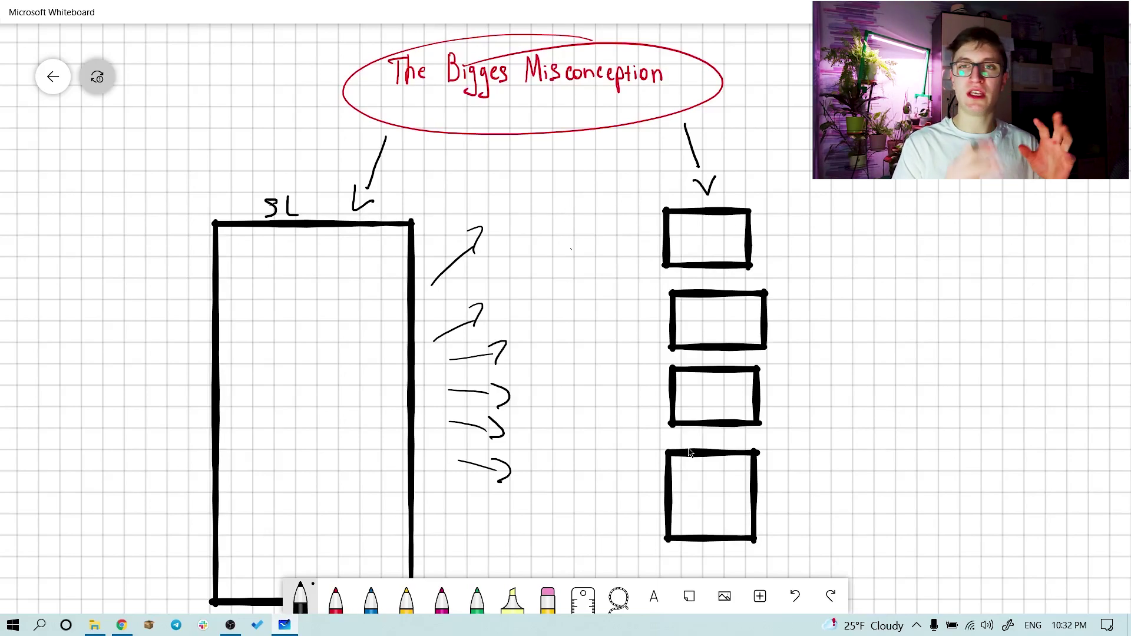
Switch to Chrome to look at the Gmail promotions inbox, and return to the Microsoft Whiteboard drawing.
left_click(121, 624)
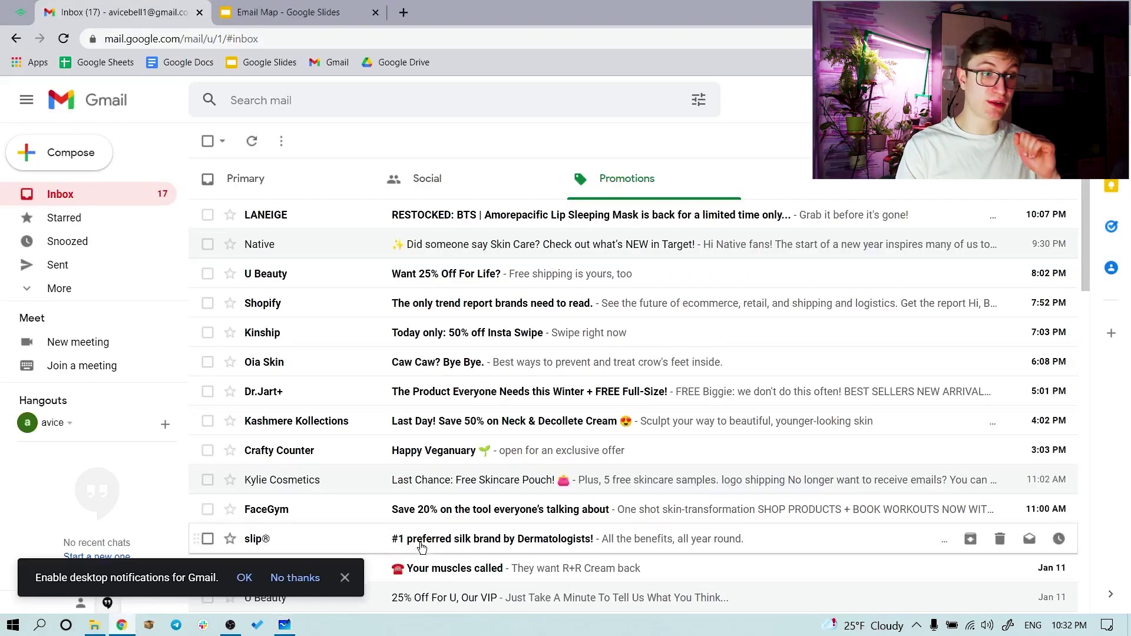
left_click(298, 623)
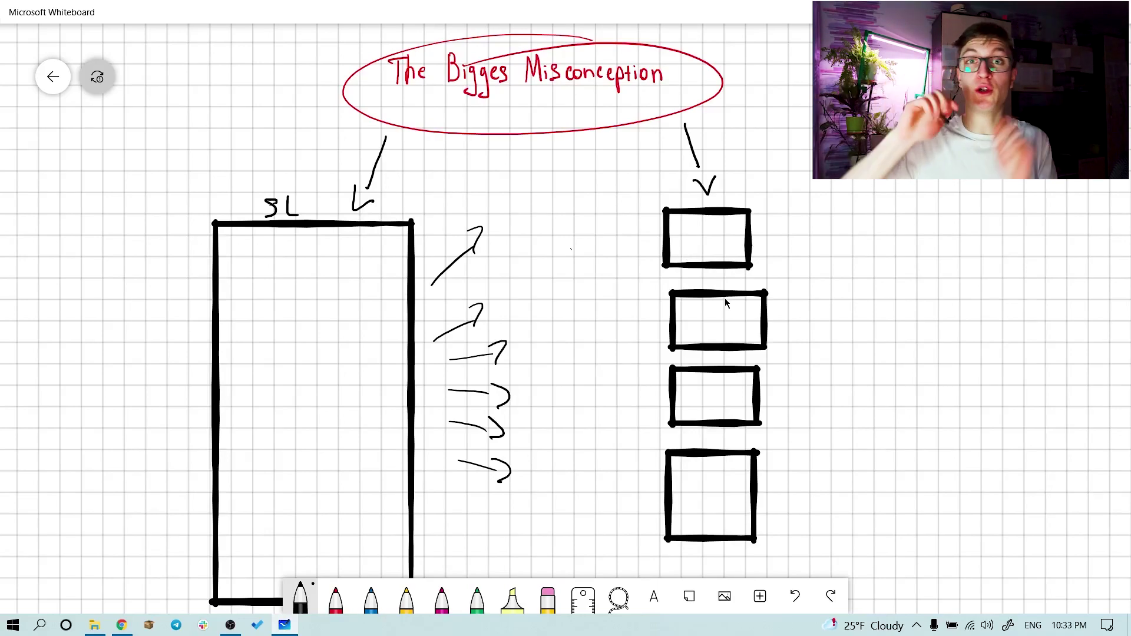
Sketch a small box with a red check mark beside the circled title, and erase it completely.
mouse_move(755, 116)
left_mouse_down()
mouse_move(755, 149)
mouse_move(757, 122)
mouse_move(792, 86)
left_mouse_up()
left_click(336, 598)
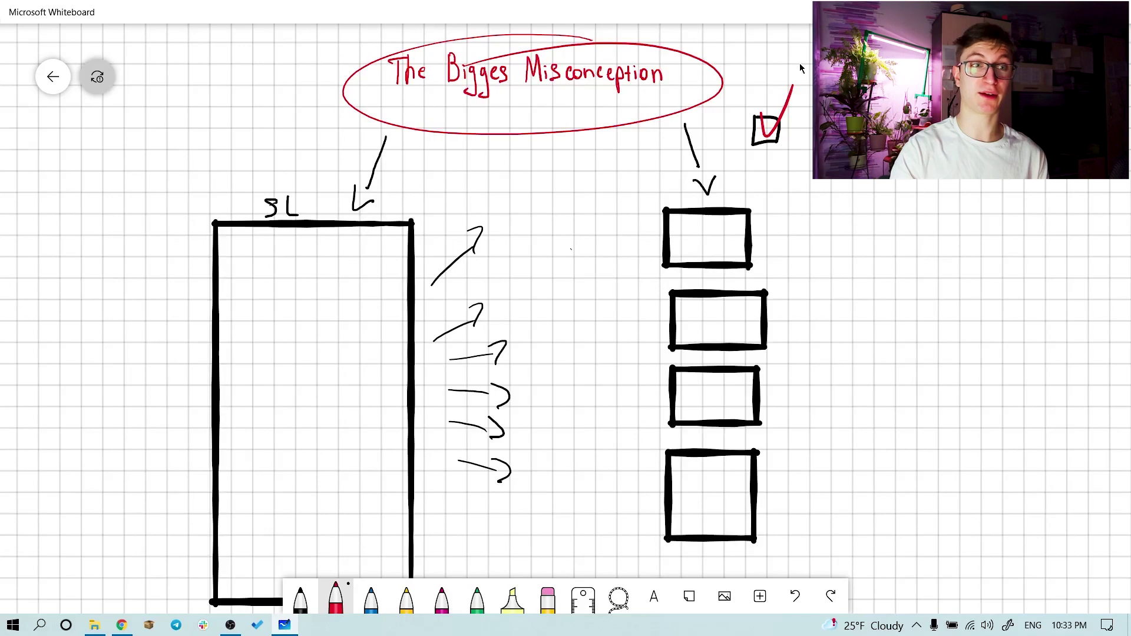
left_click(548, 598)
left_click_drag(766, 152, 772, 89)
left_click(752, 118)
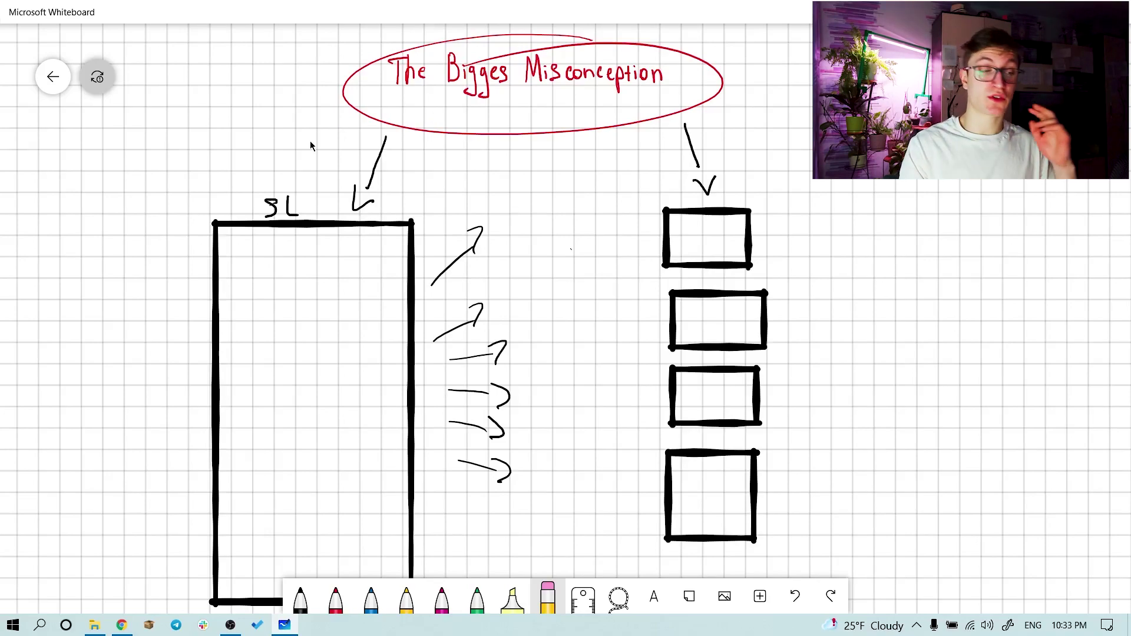
Switch to Klaviyo in Chrome, open the Welcome Series flow and review its sequence of emails and delays.
left_click(121, 625)
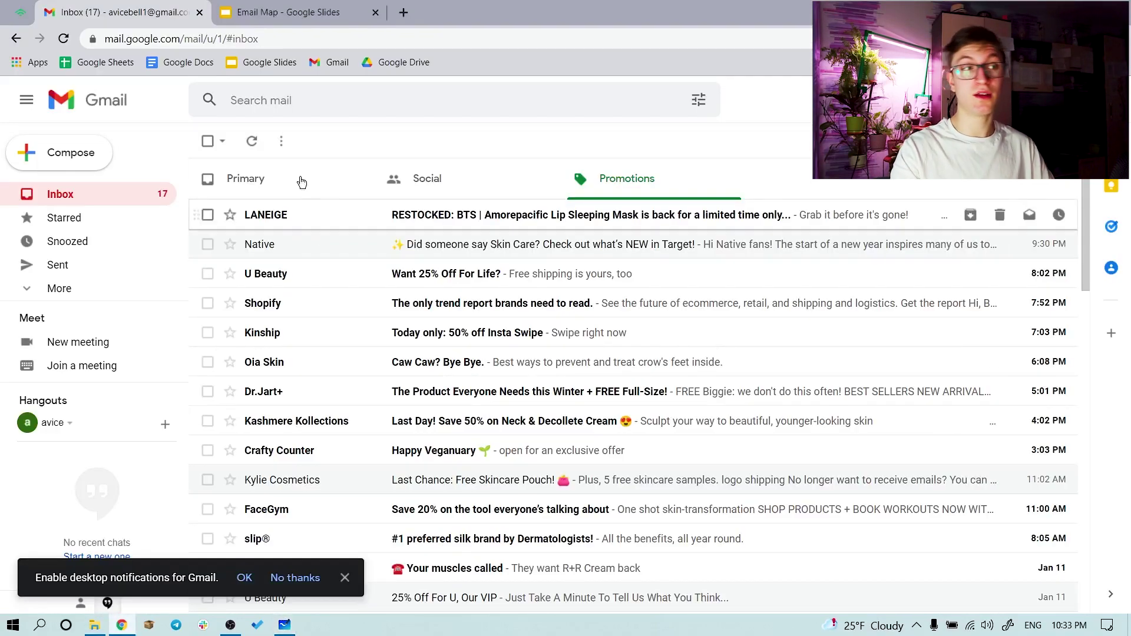
left_click(32, 24)
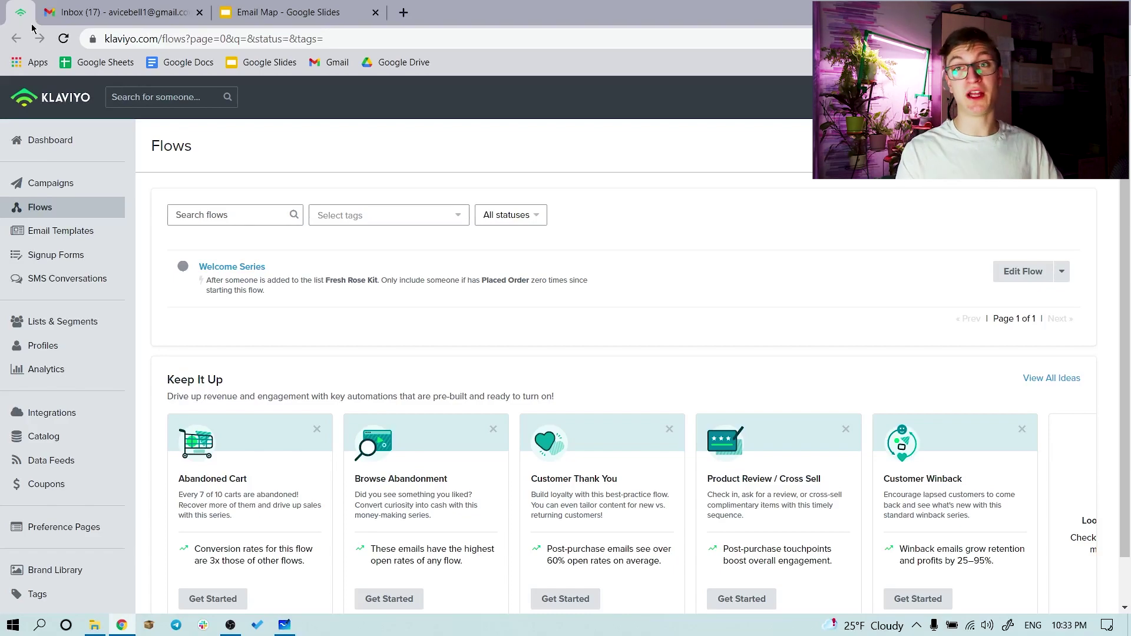
left_click(244, 268)
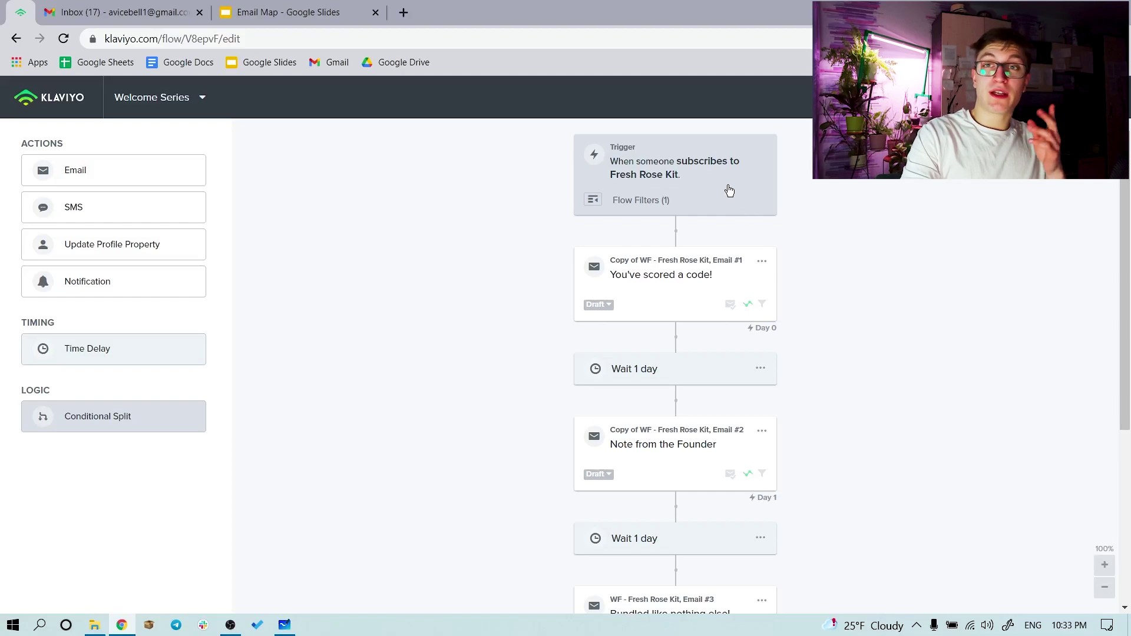
scroll(609, 406, "down", 5)
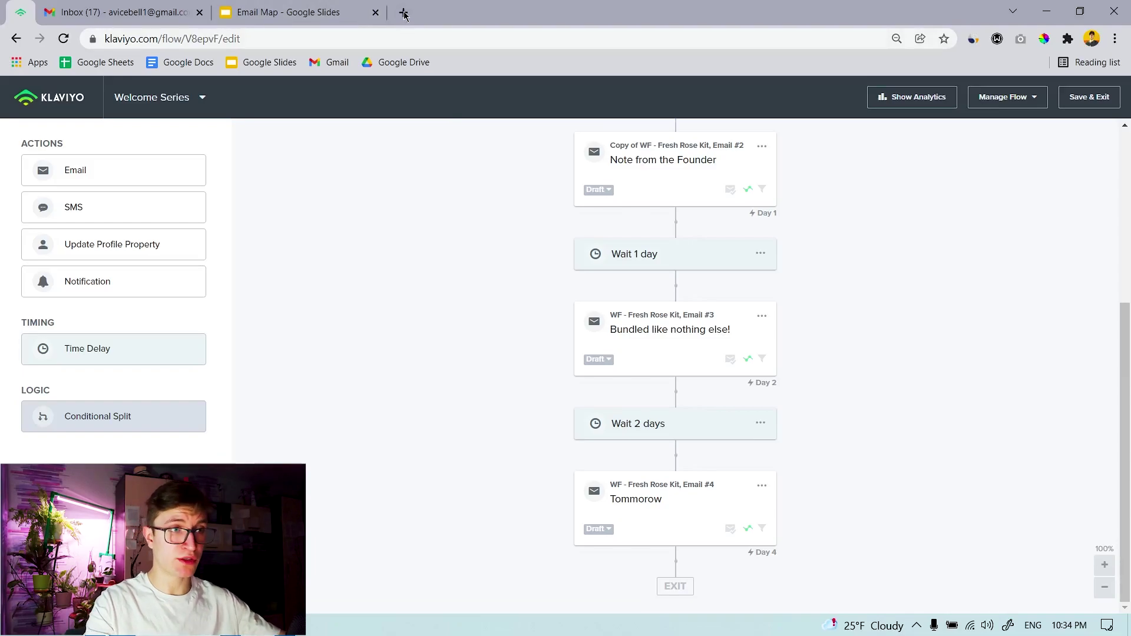
Load fresh.com in a new browser tab, and return to the Klaviyo flow.
left_click(404, 13)
type("fresh.com")
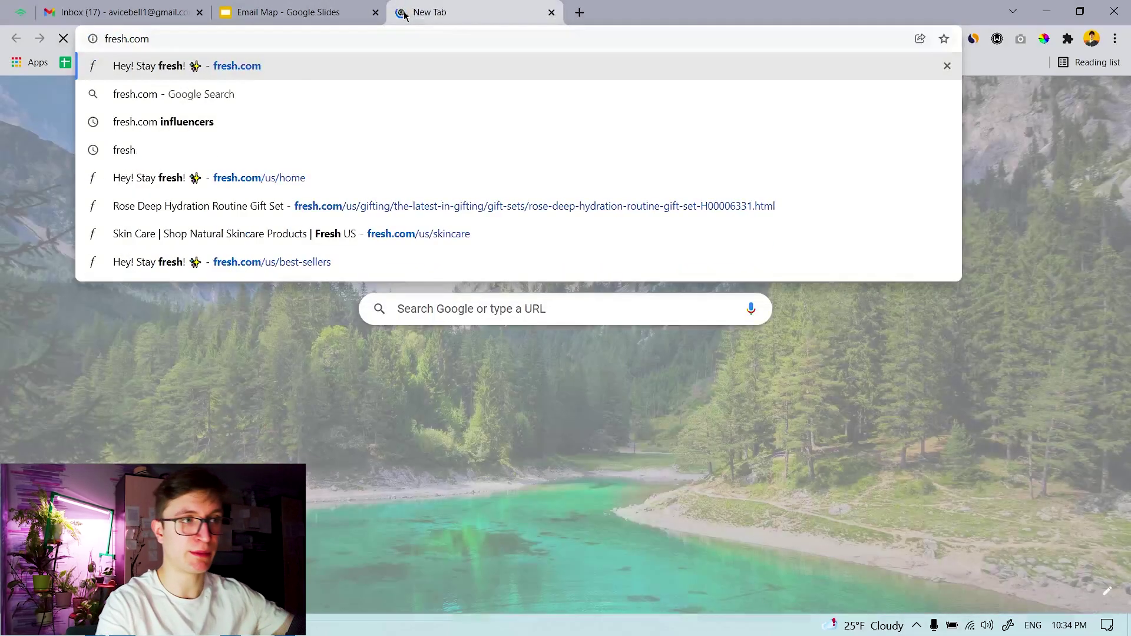
key("Return")
key("ctrl+1")
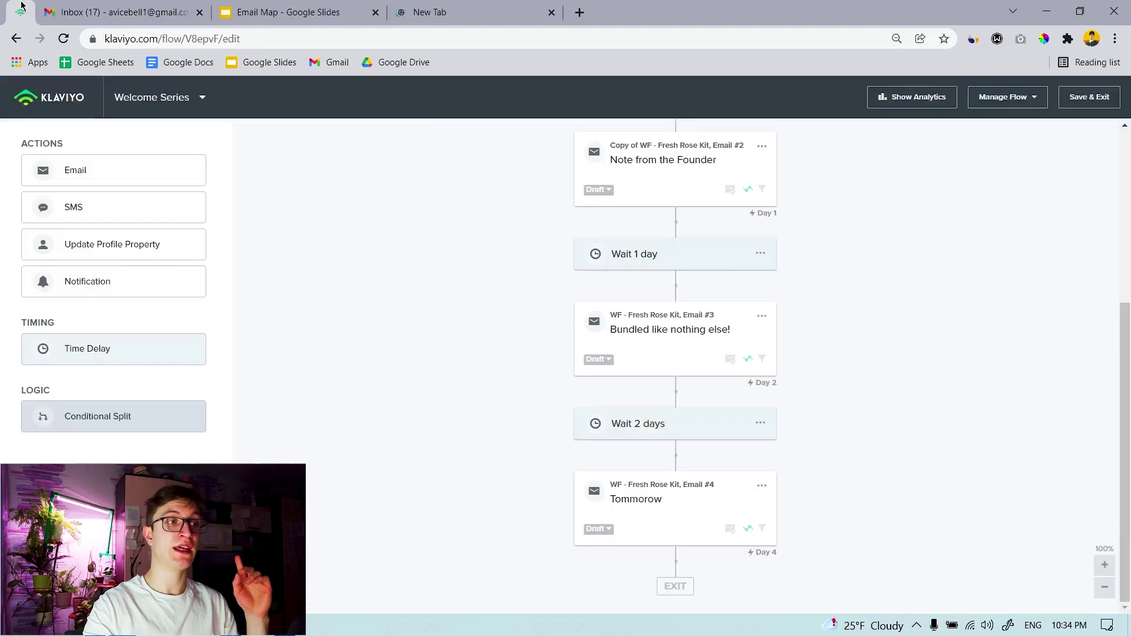
Review the Welcome Series flow from trigger to exit, and expand the trigger's flow filter details.
scroll(467, 464, "up", 2)
scroll(467, 464, "up", 3)
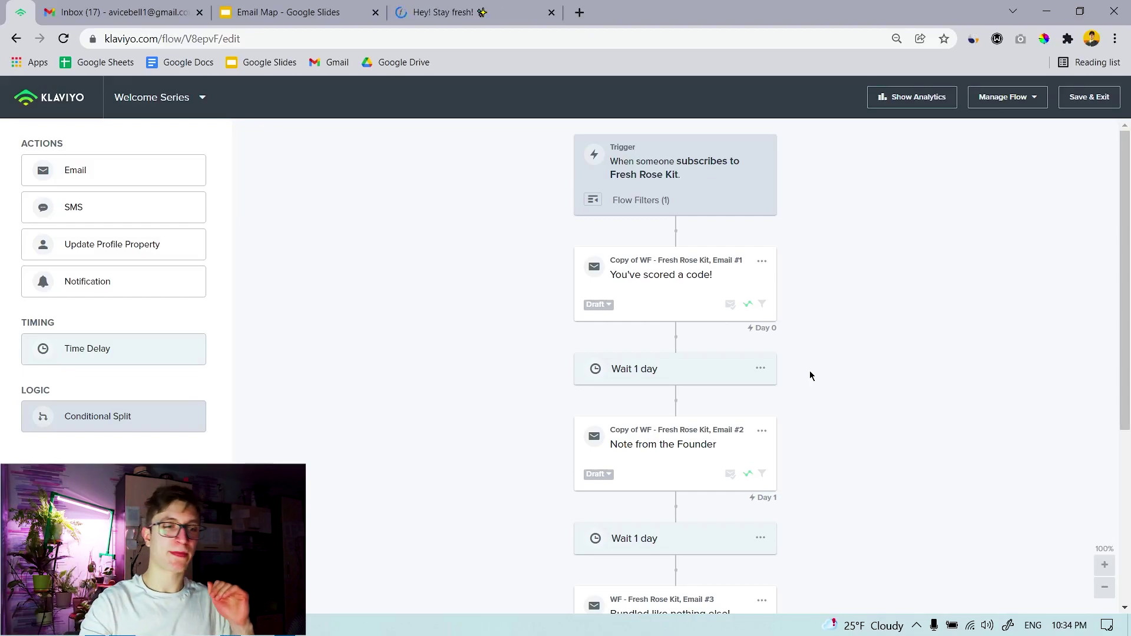
scroll(854, 386, "down", 1)
scroll(855, 387, "down", 2)
scroll(851, 400, "up", 3)
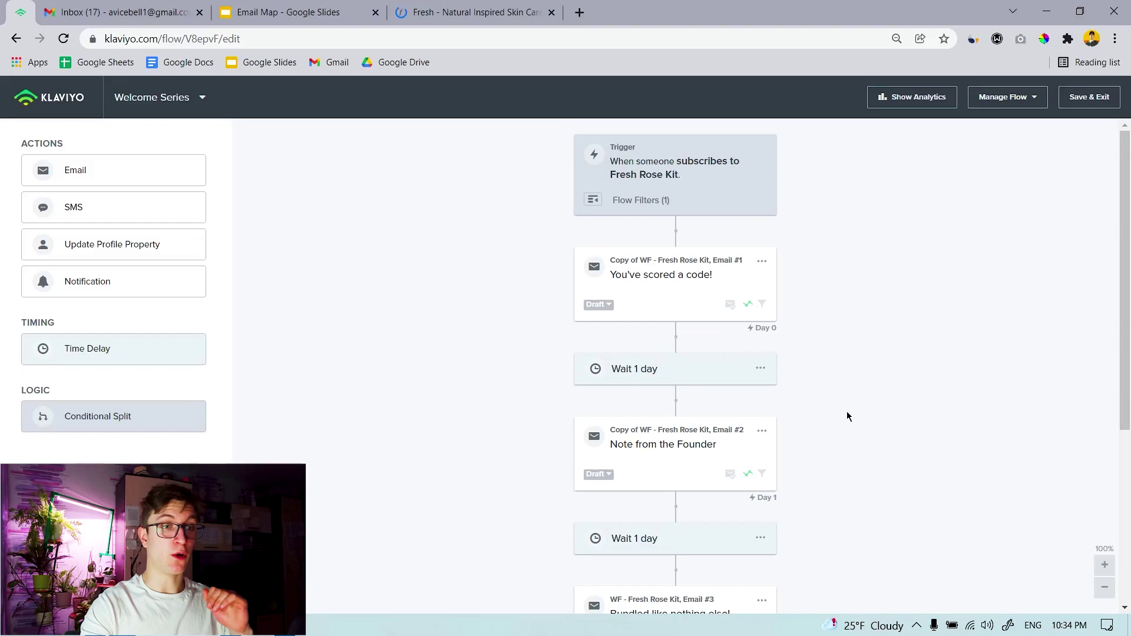
scroll(841, 430, "down", 4)
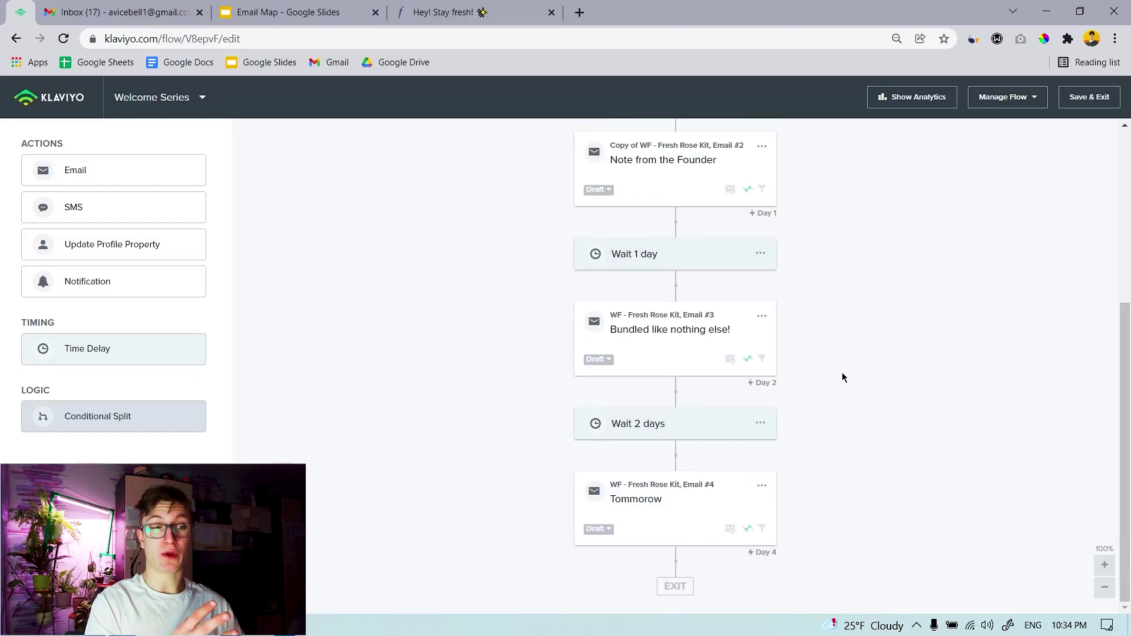
scroll(821, 371, "up", 4)
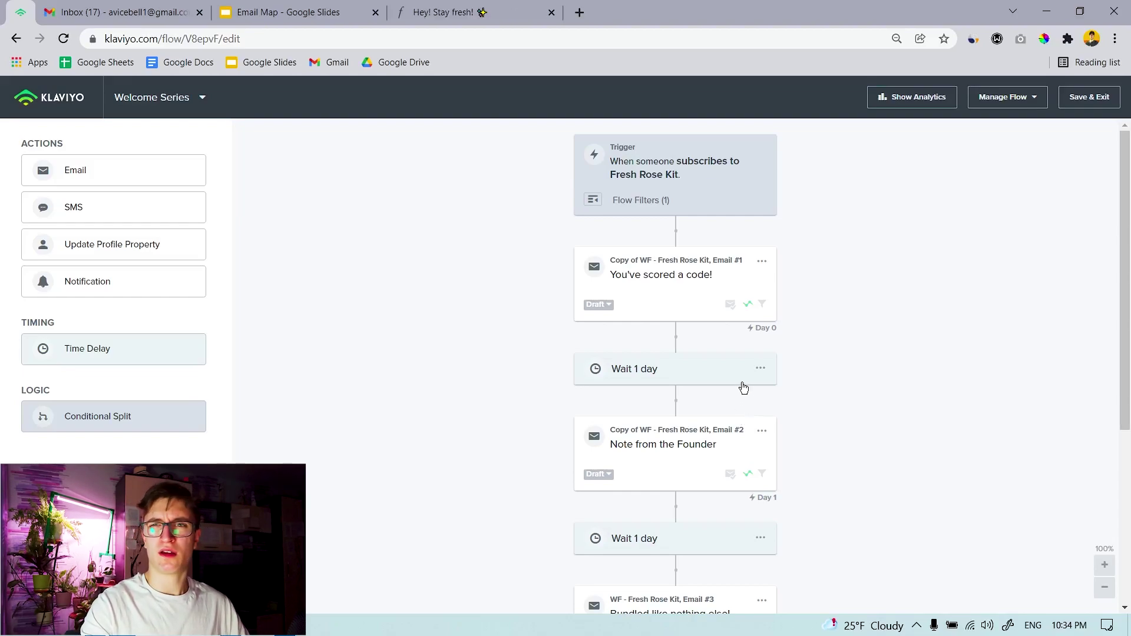
left_click(656, 175)
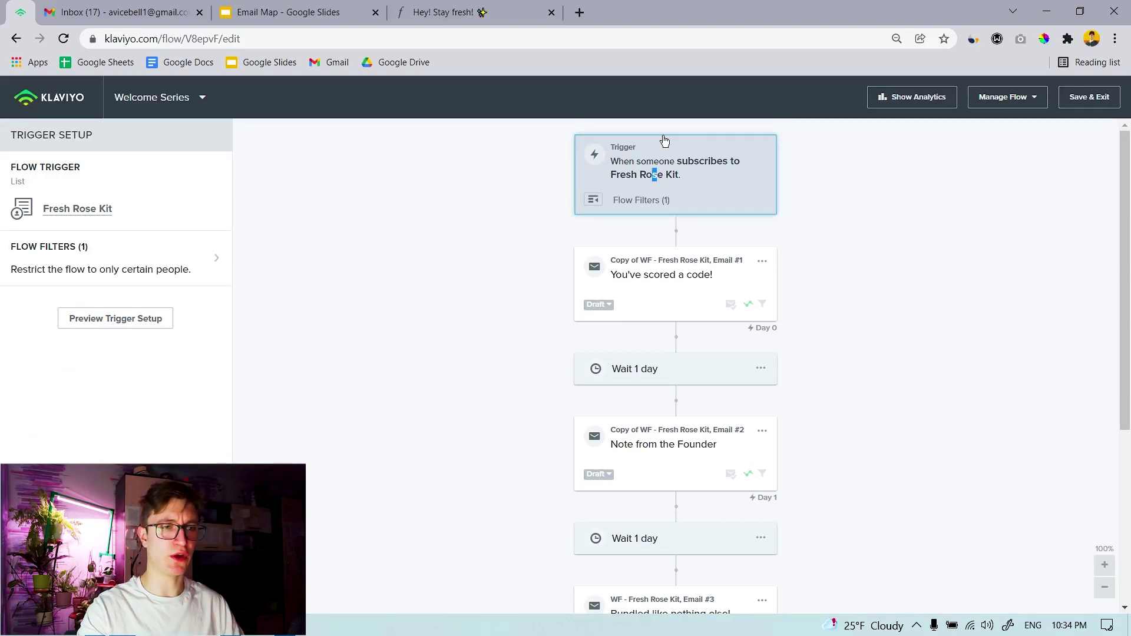
left_click(595, 200)
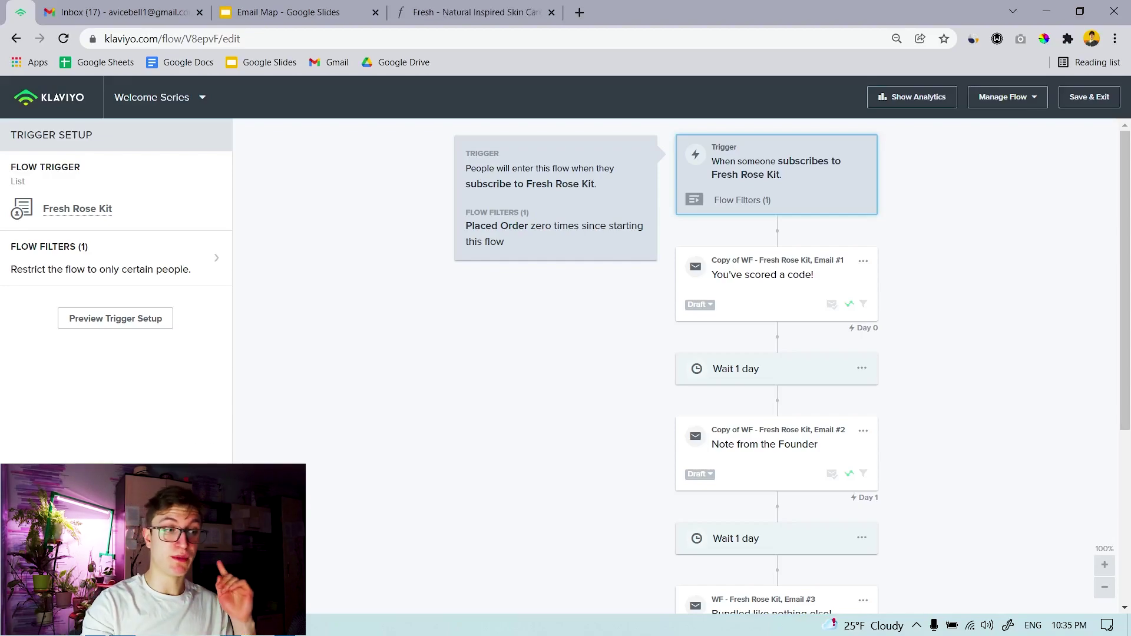
Duplicate the pinned Klaviyo tab and unpin the duplicate.
right_click(20, 12)
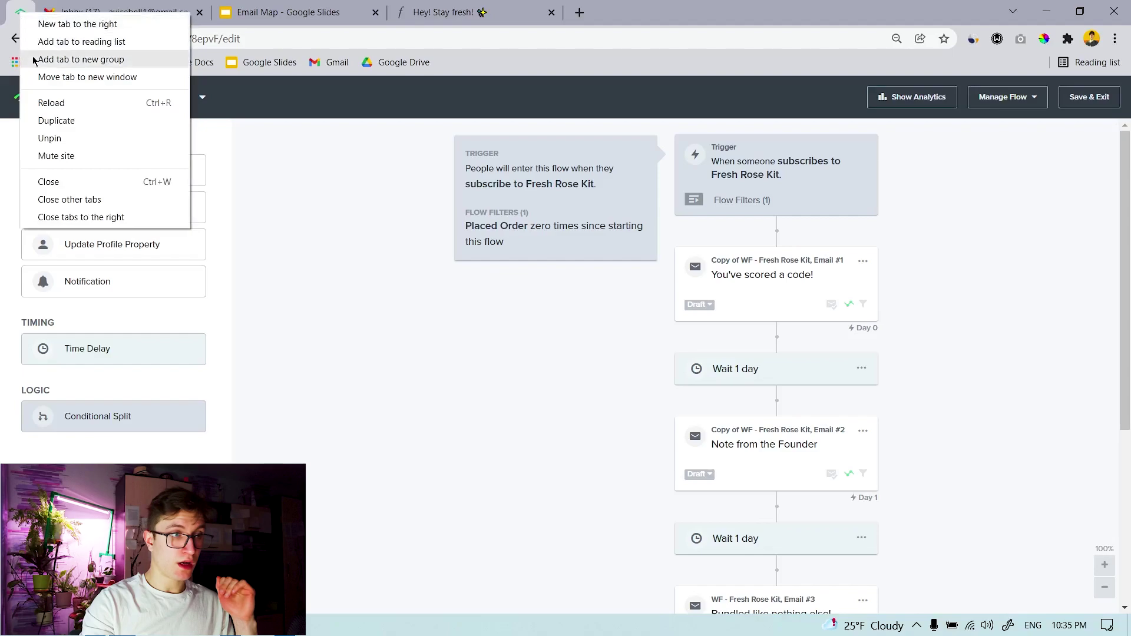
left_click(53, 115)
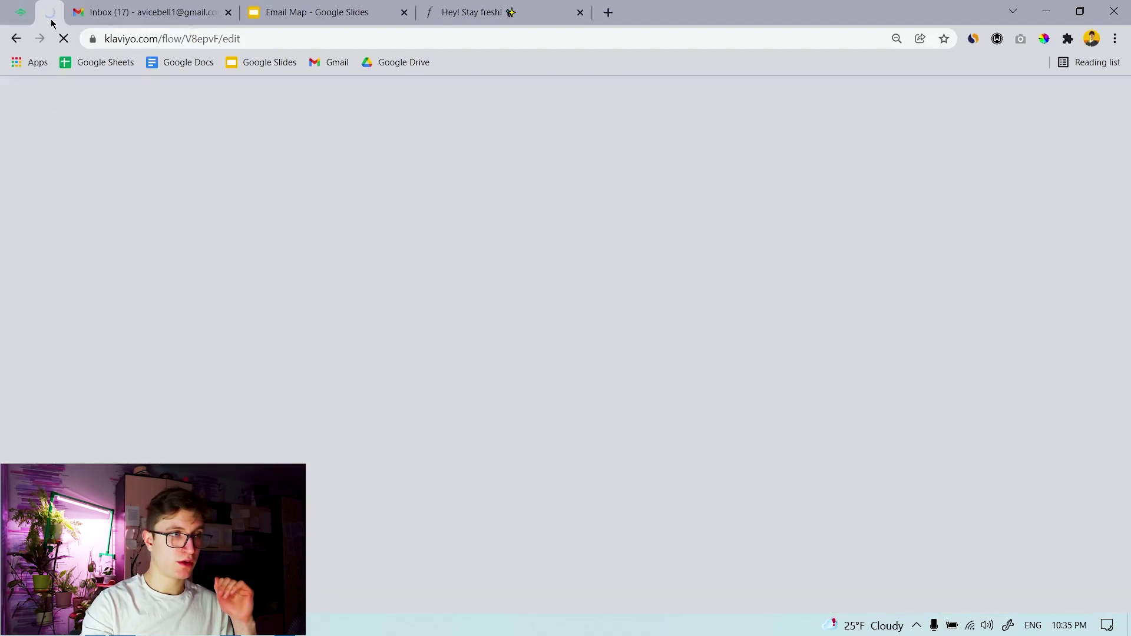
right_click(50, 22)
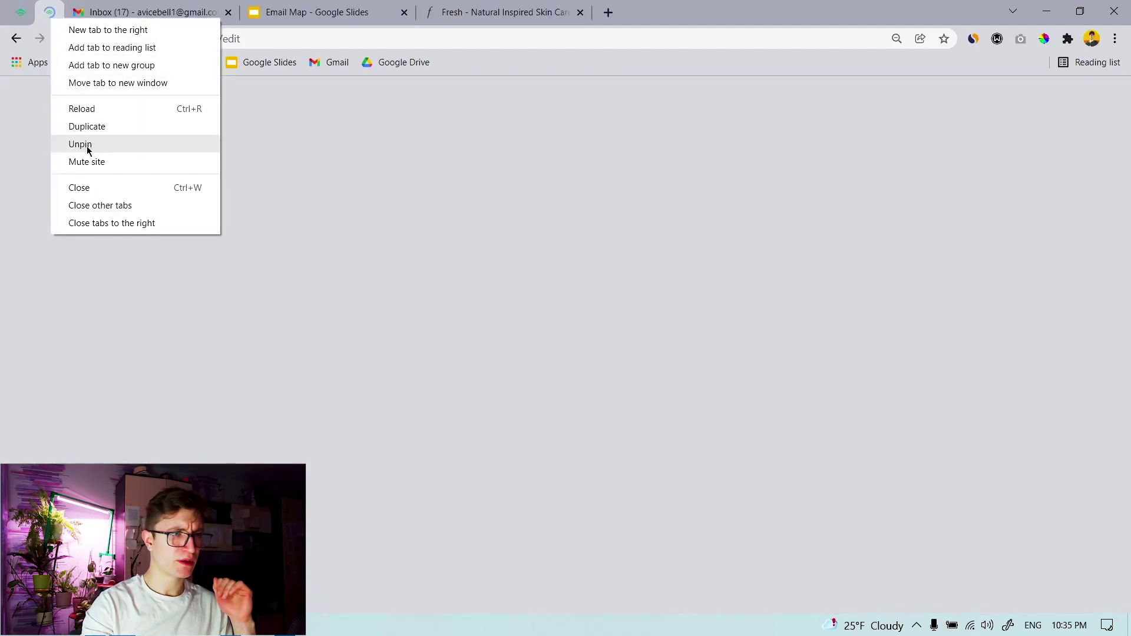
left_click(86, 144)
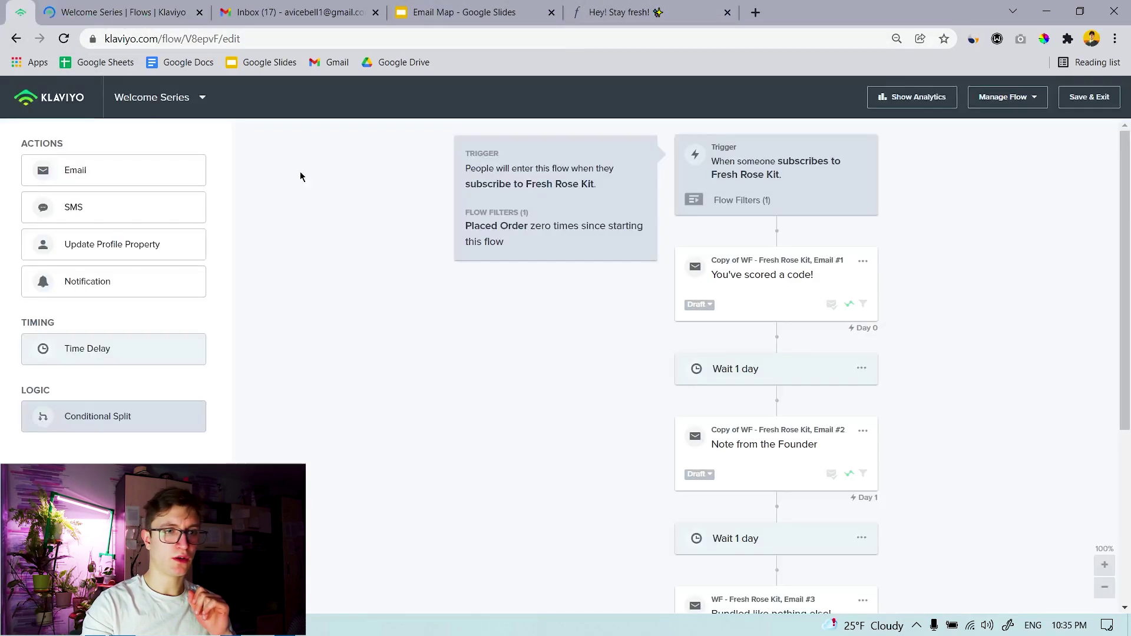
Open the flow's first email, "You've scored a code!", for editing.
left_click(741, 292)
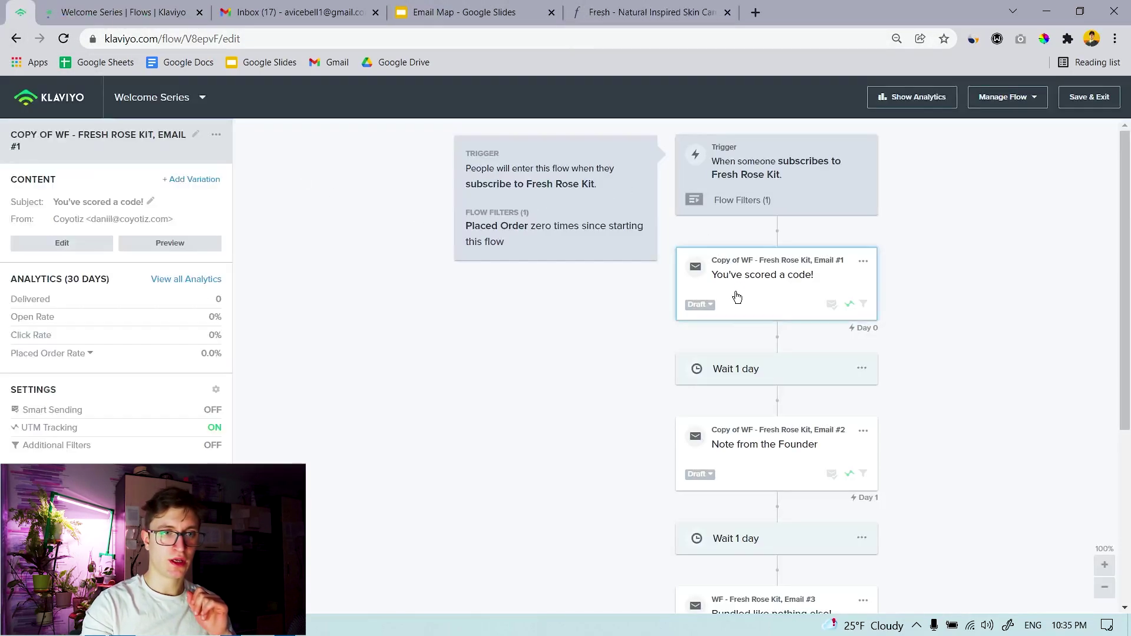
left_click(72, 244)
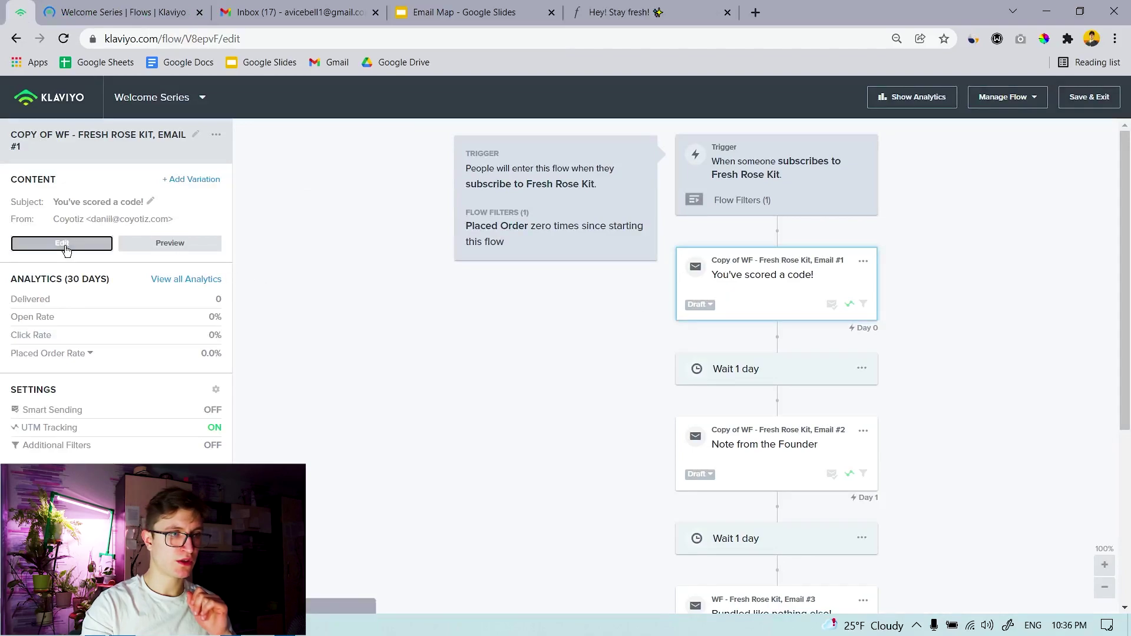
Bring up the Fresh store site and move its tab ahead of the Email Map presentation.
left_click(465, 11)
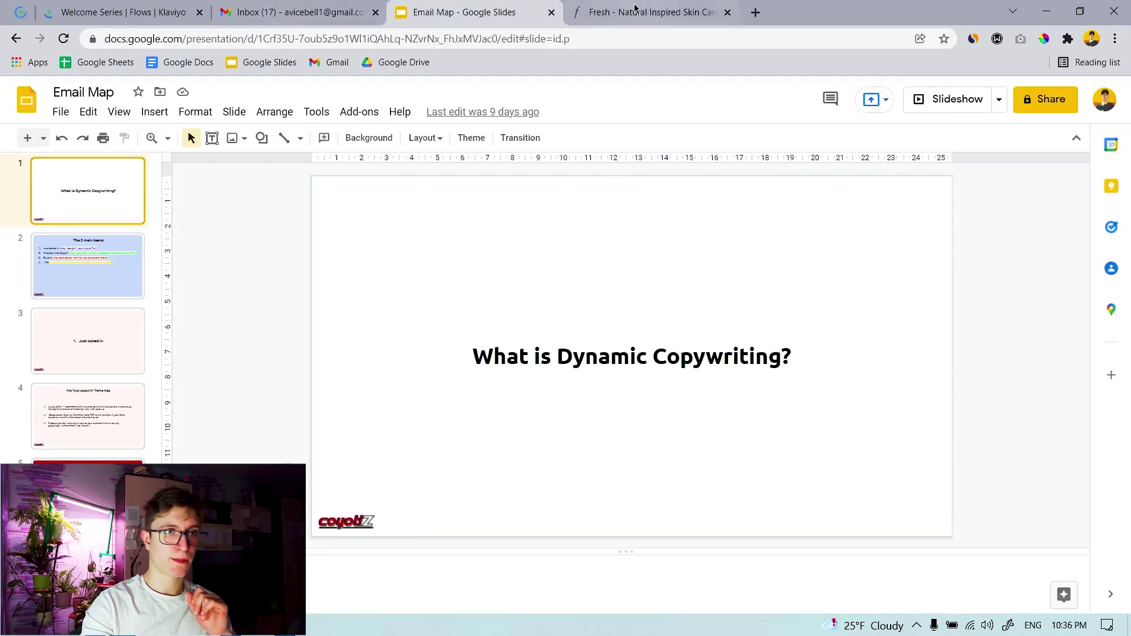
left_click(648, 11)
left_click_drag(648, 12, 499, 12)
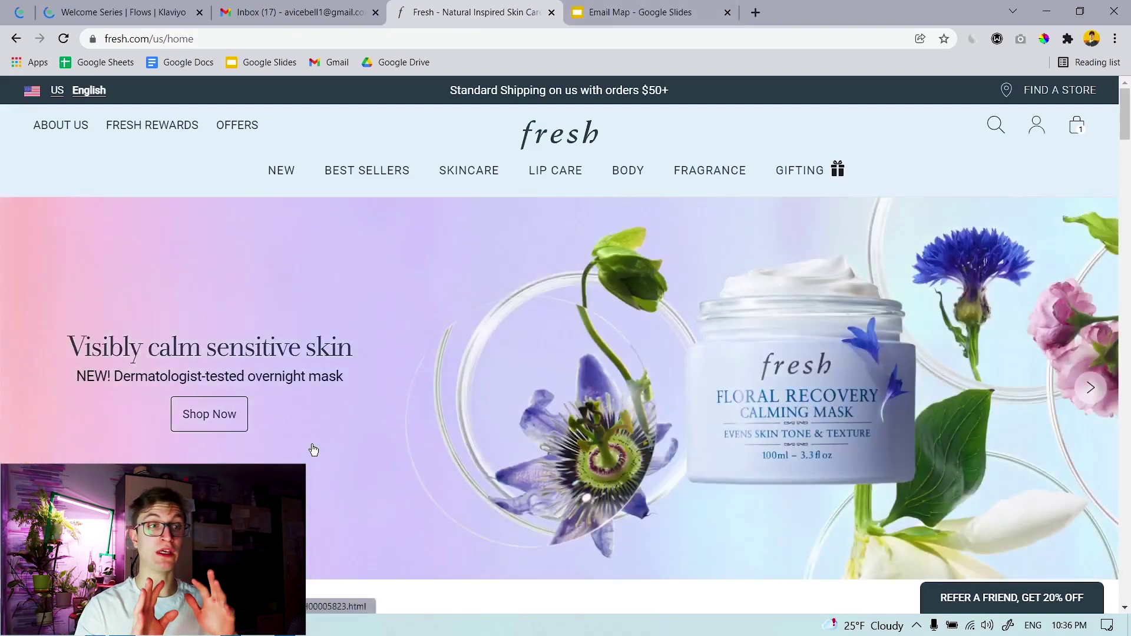
Look over the Fresh homepage, including its best-selling products, and return to its main banner.
scroll(674, 283, "down", 8)
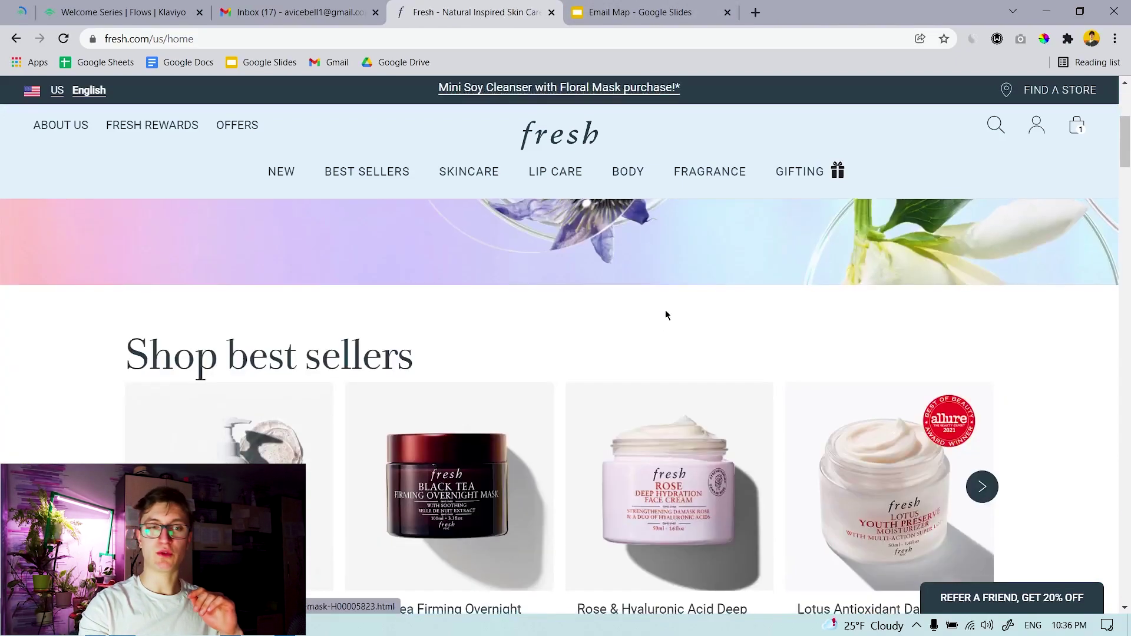
scroll(672, 315, "down", 7)
scroll(675, 311, "up", 10)
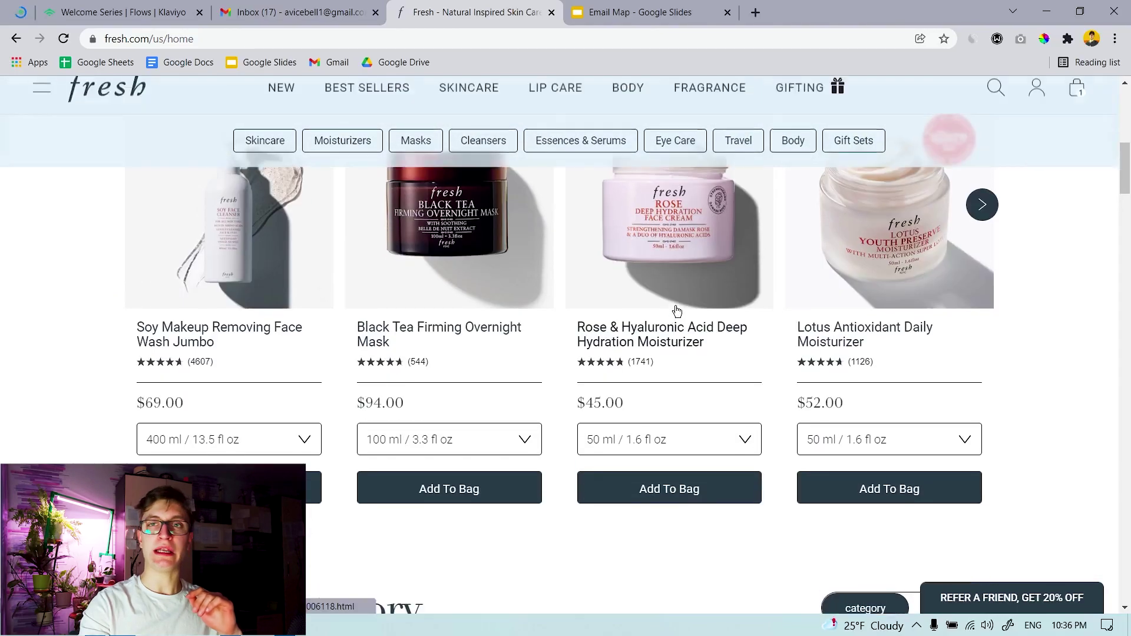
scroll(675, 311, "up", 5)
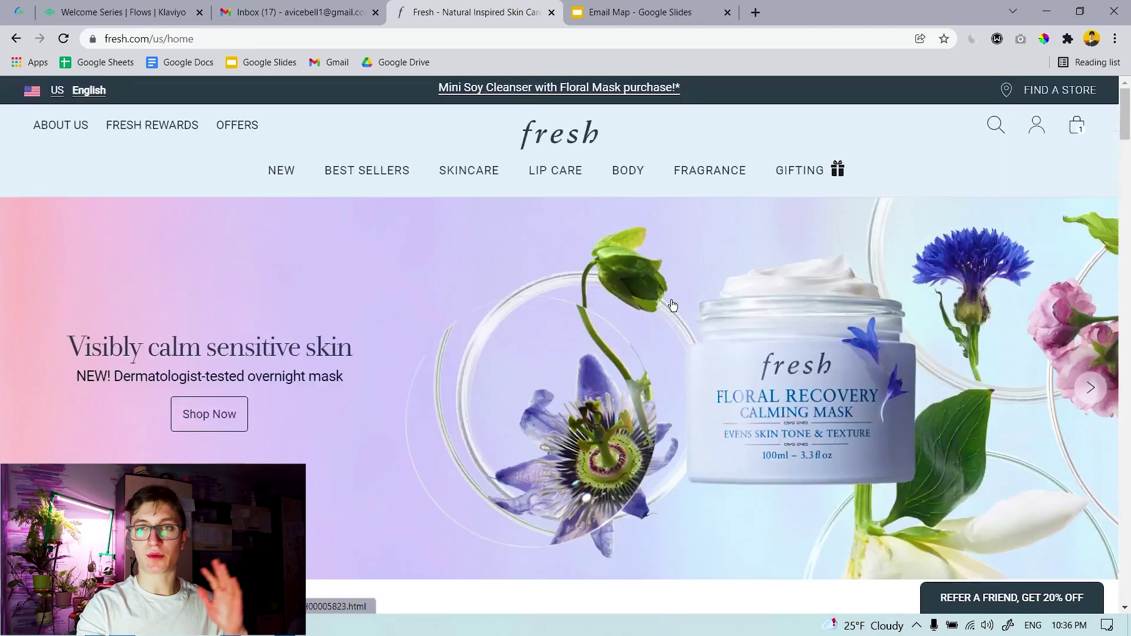
Open the Signup Forms page in the duplicated Klaviyo tab, and switch to the Email Map presentation in Google Slides.
left_click(288, 12)
left_click(136, 12)
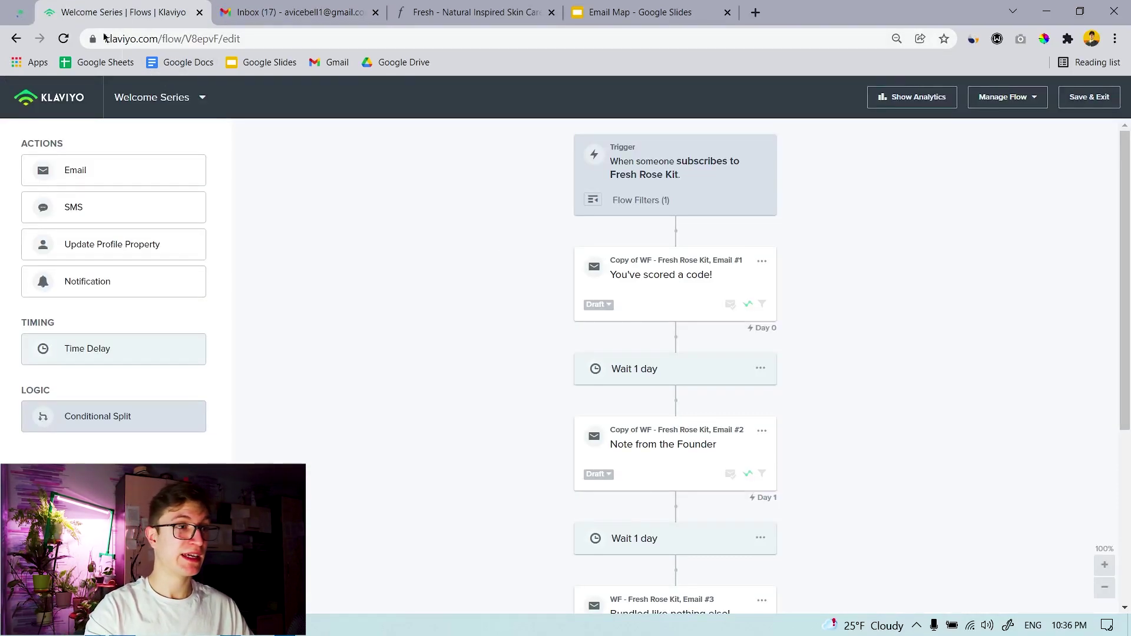
left_click(67, 109)
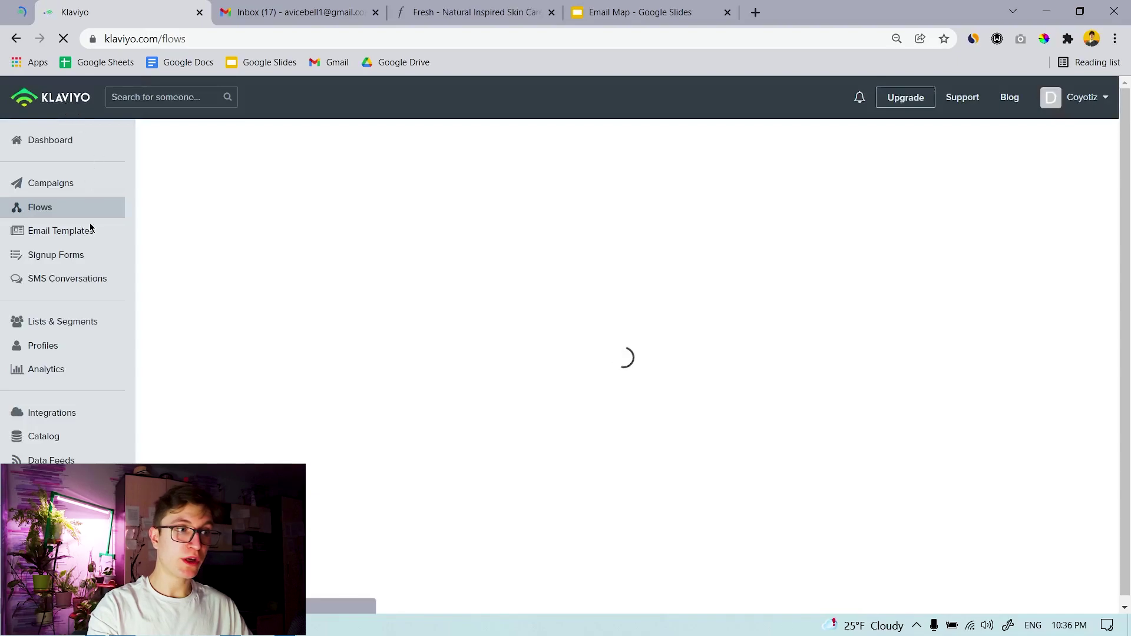
left_click(73, 255)
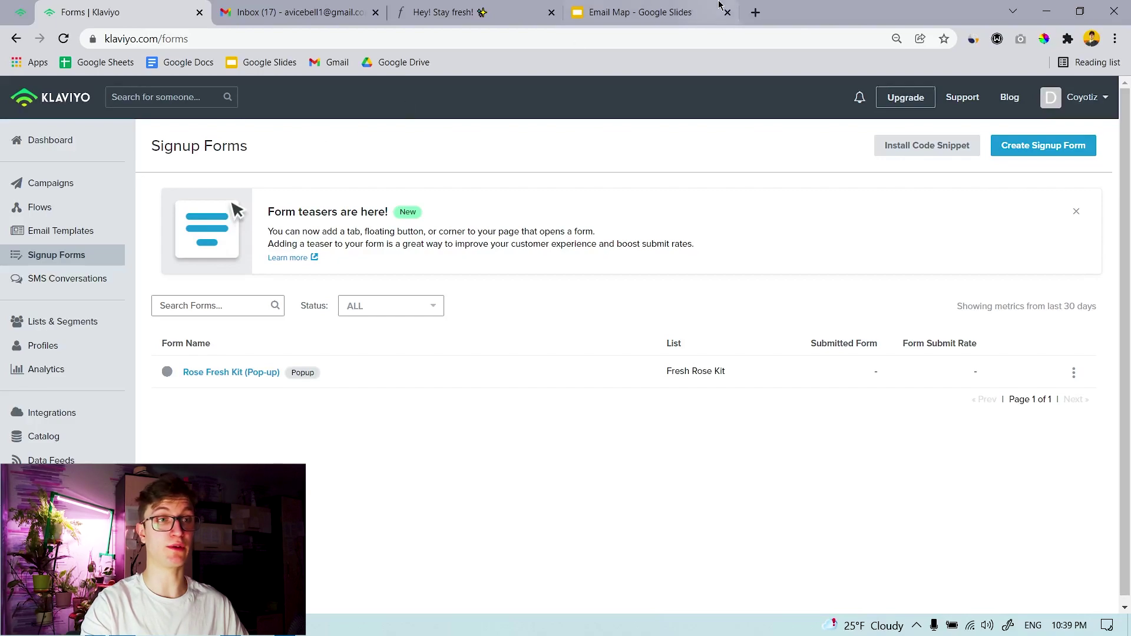
left_click(681, 13)
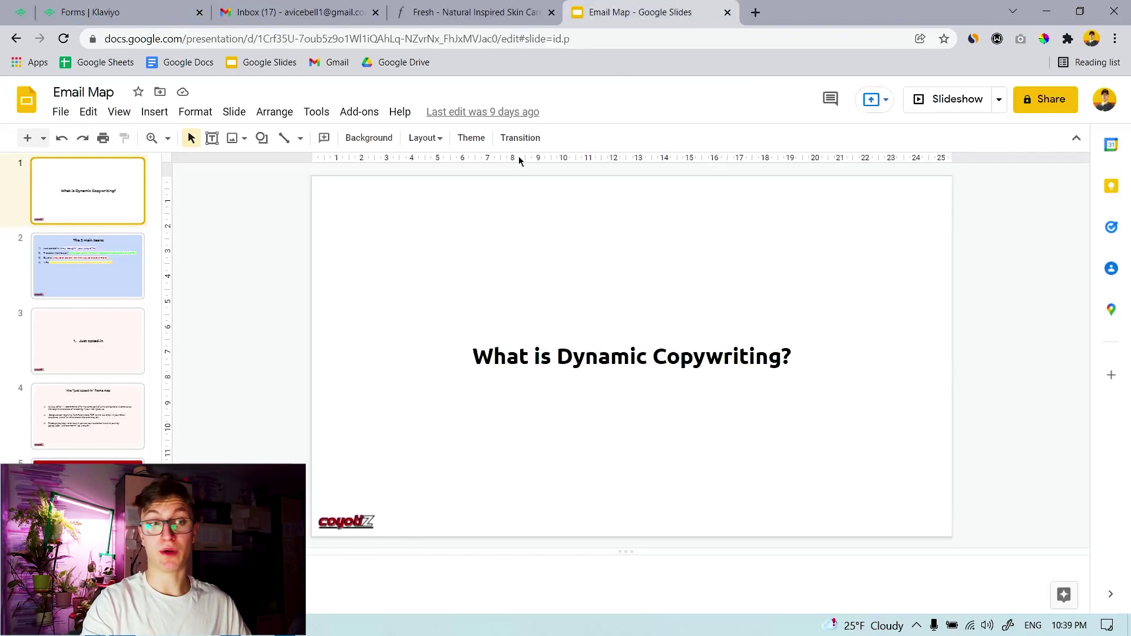
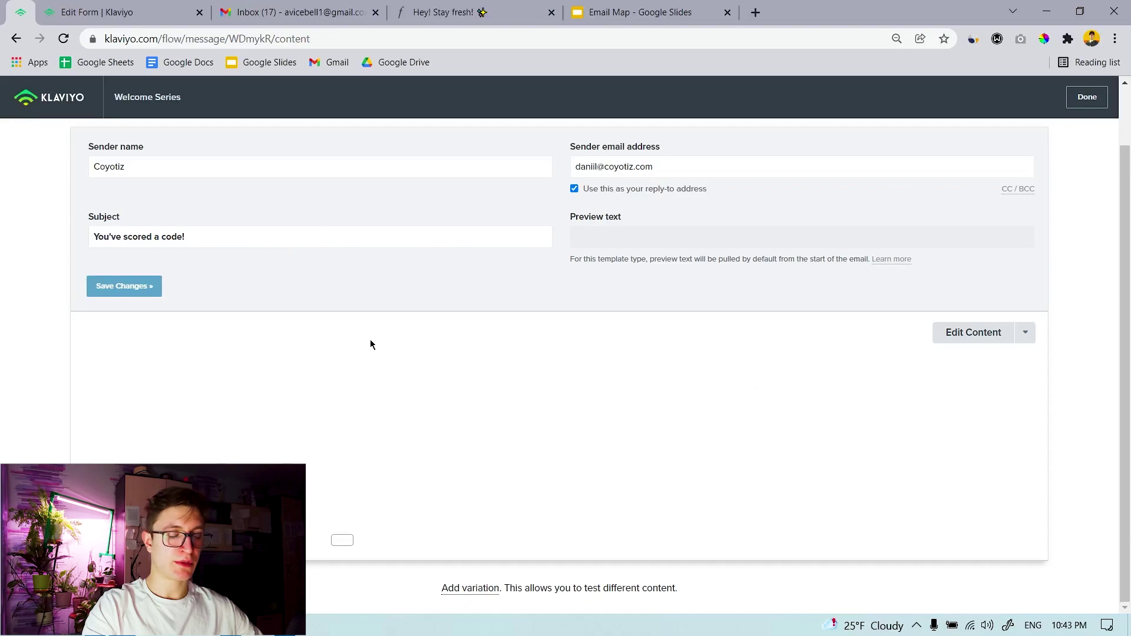
Open the message content of the "You've scored a code!" email in the text editor.
left_click(971, 332)
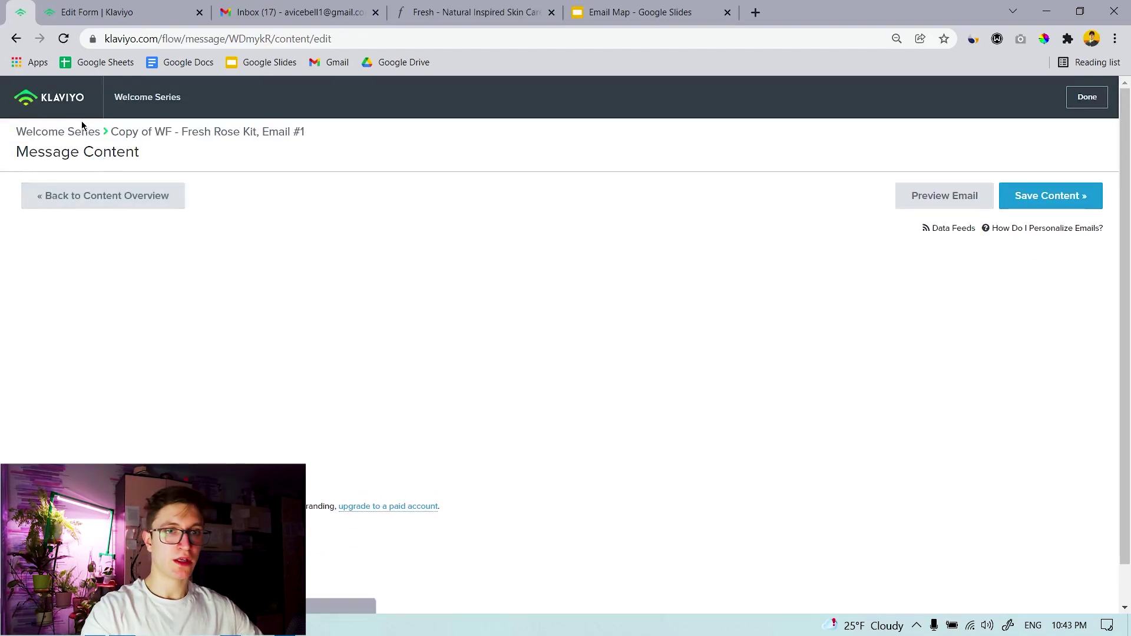
left_click(289, 333)
left_click(339, 252)
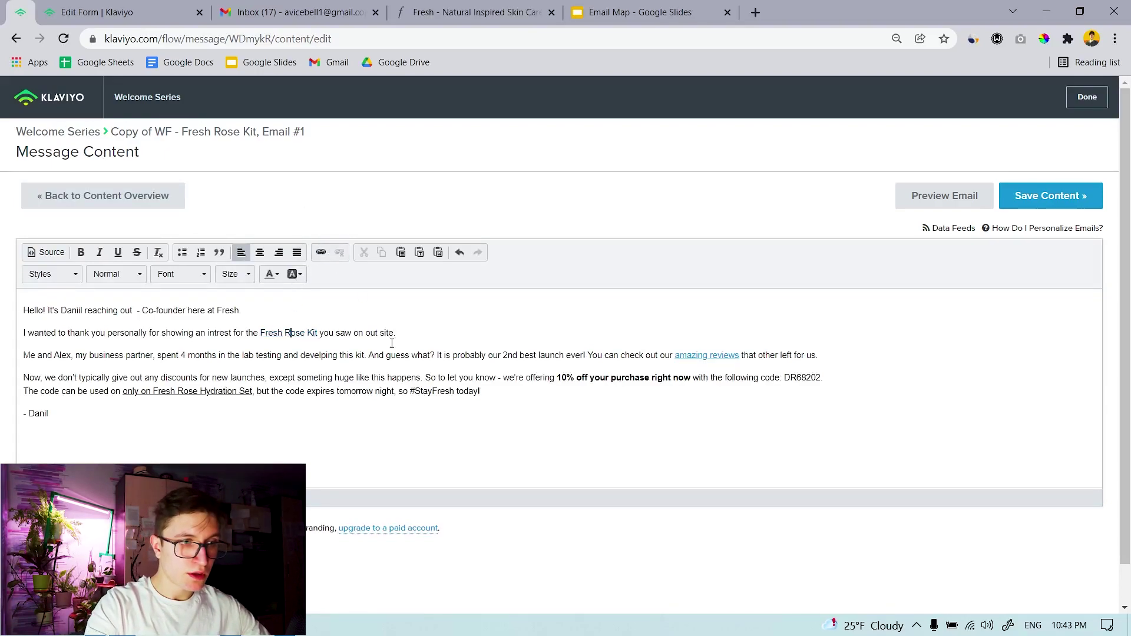
key("ctrl+z")
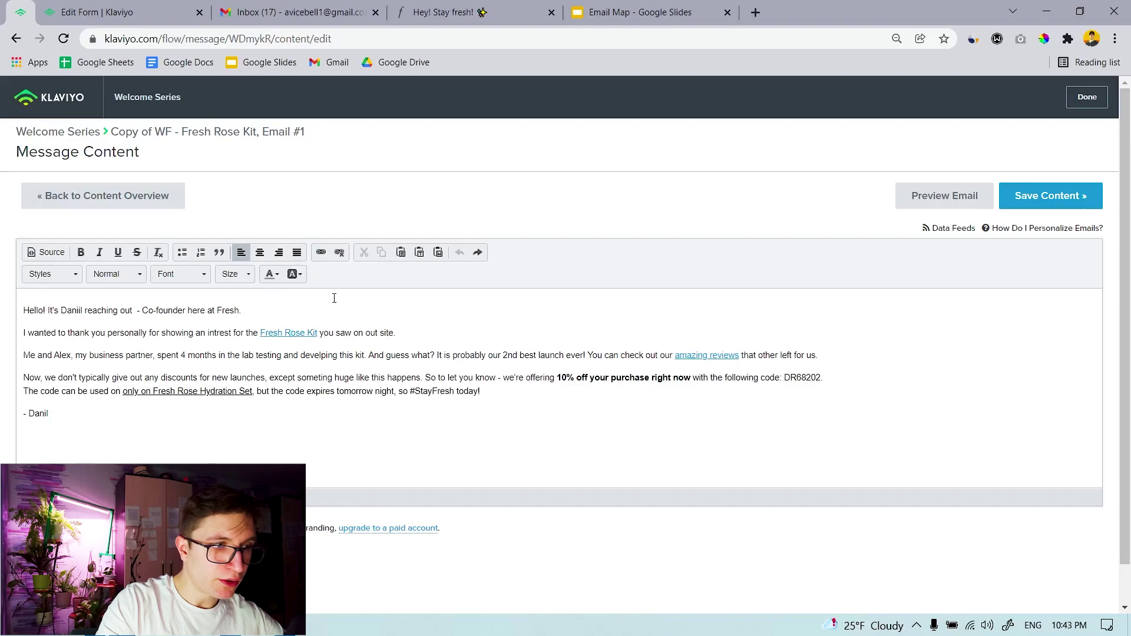
Look at the Rose Fresh Kit pop-up in the form editor and return to the email's message content.
left_click(465, 12)
left_click(297, 12)
left_click(149, 7)
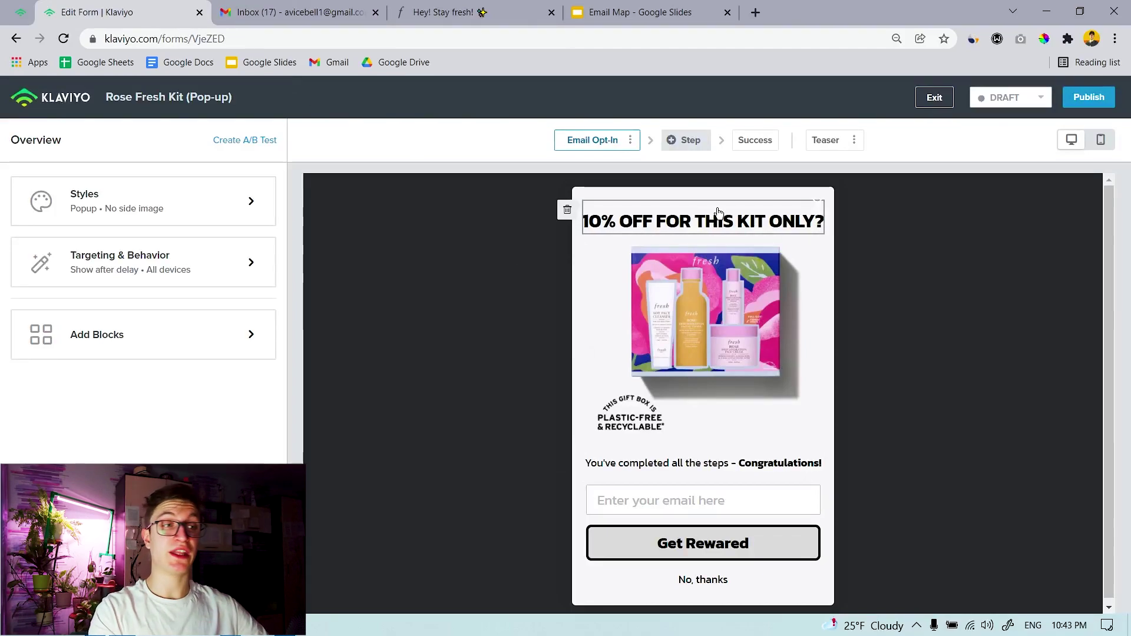
left_click(6, 6)
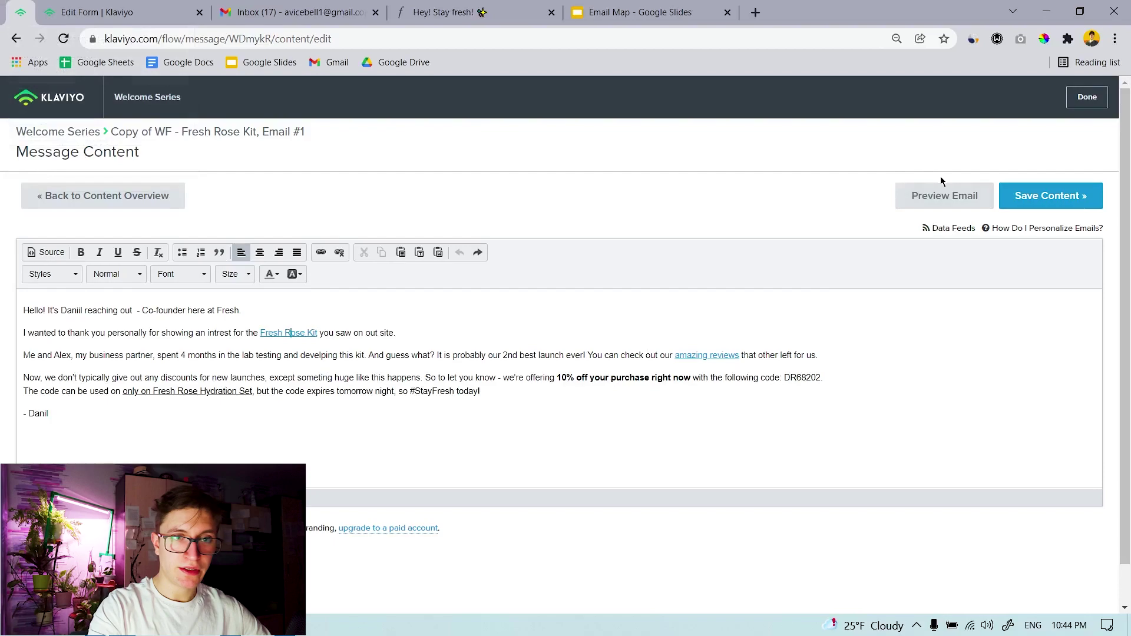
Preview the email directly in Klaviyo and follow its Fresh Rose Kit link to the store.
left_click(949, 204)
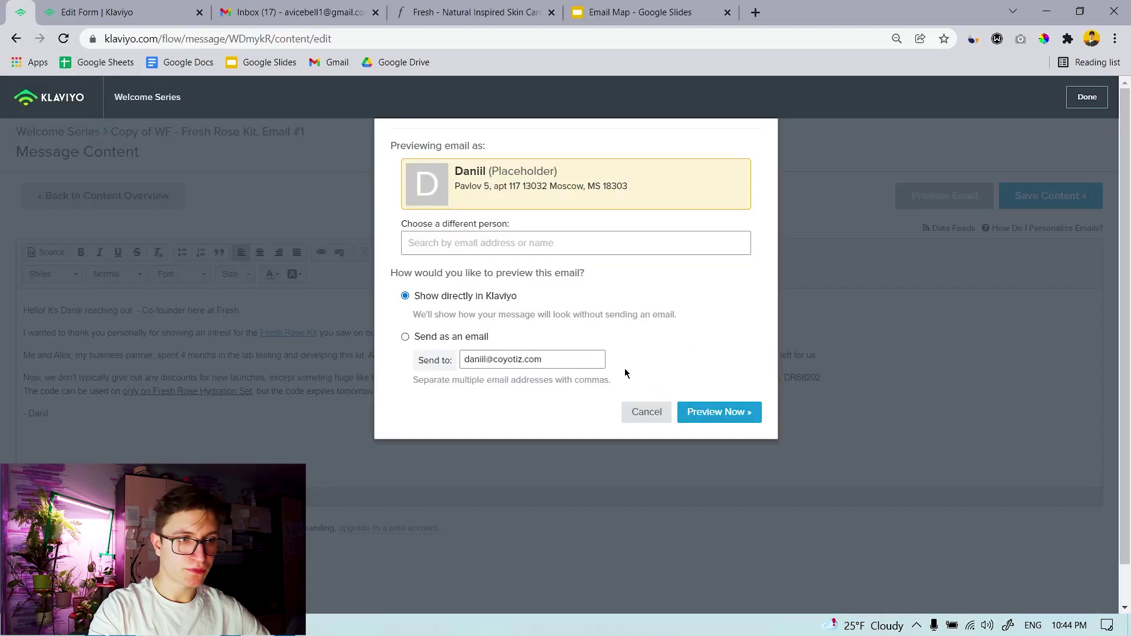
left_click(709, 410)
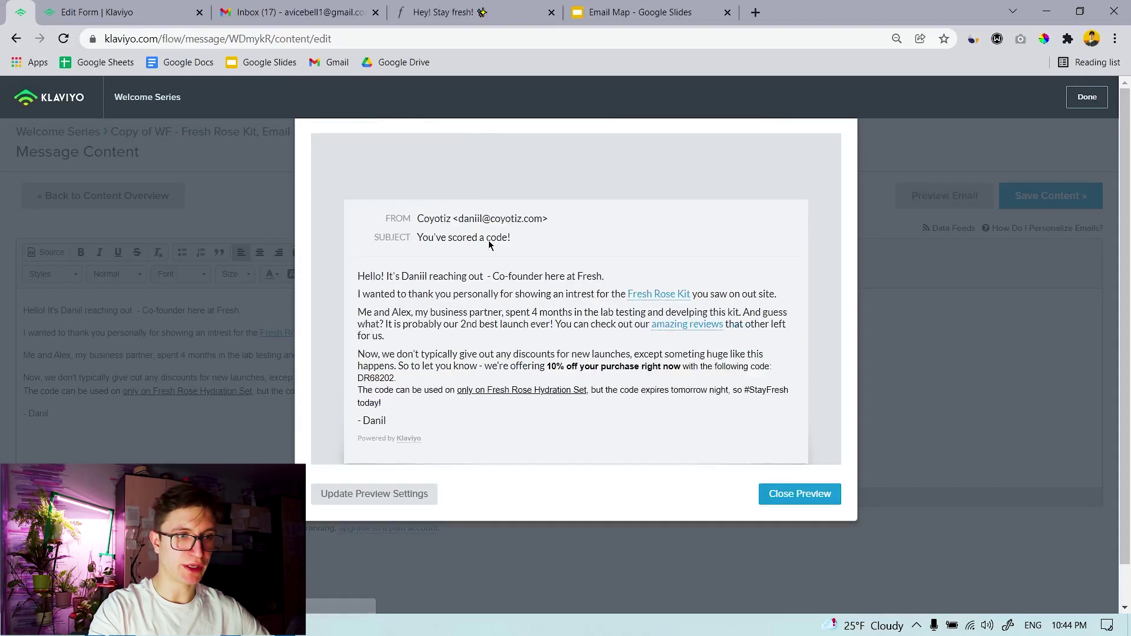
left_click(664, 295)
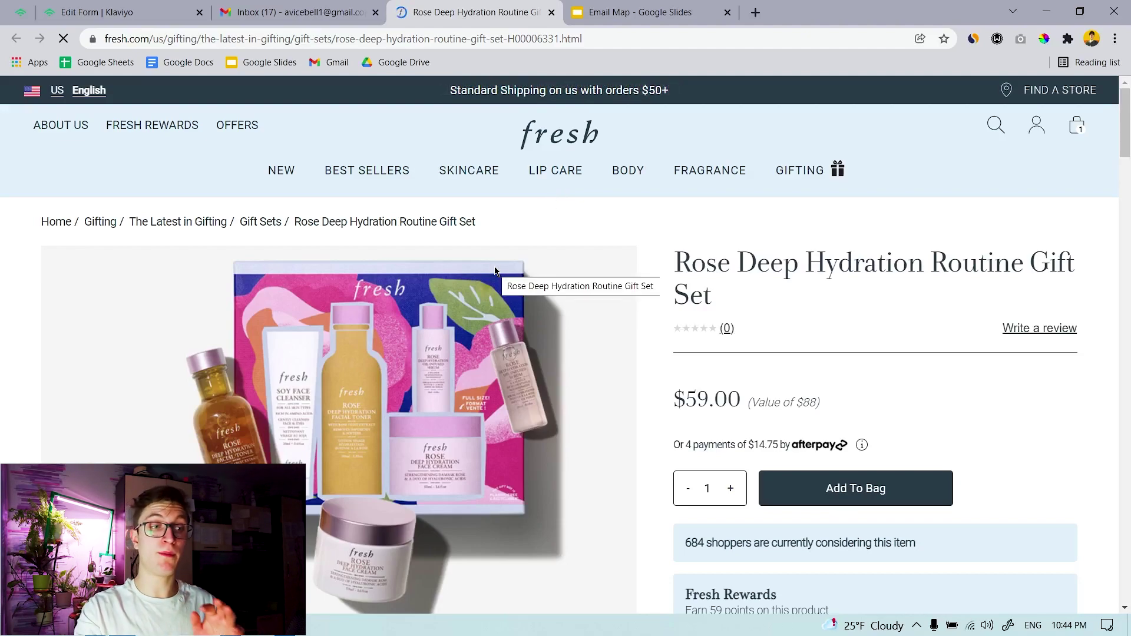
Examine the Rose Deep Hydration Routine Gift Set page, including its price, description and key ingredients.
scroll(501, 327, "down", 2)
scroll(682, 399, "up", 2)
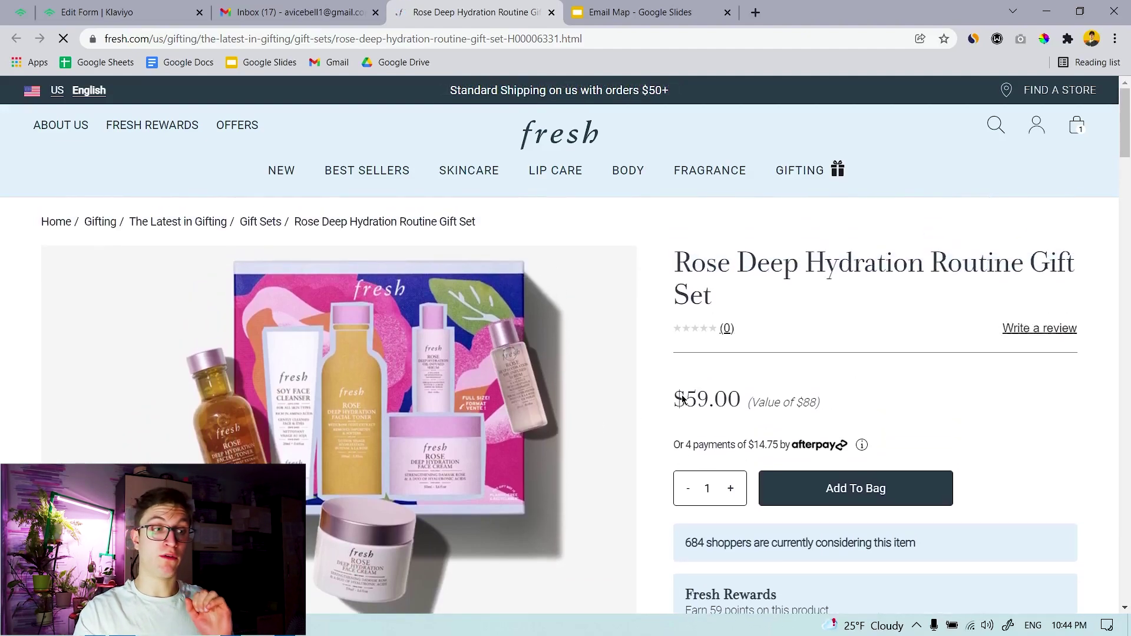
scroll(682, 399, "down", 2)
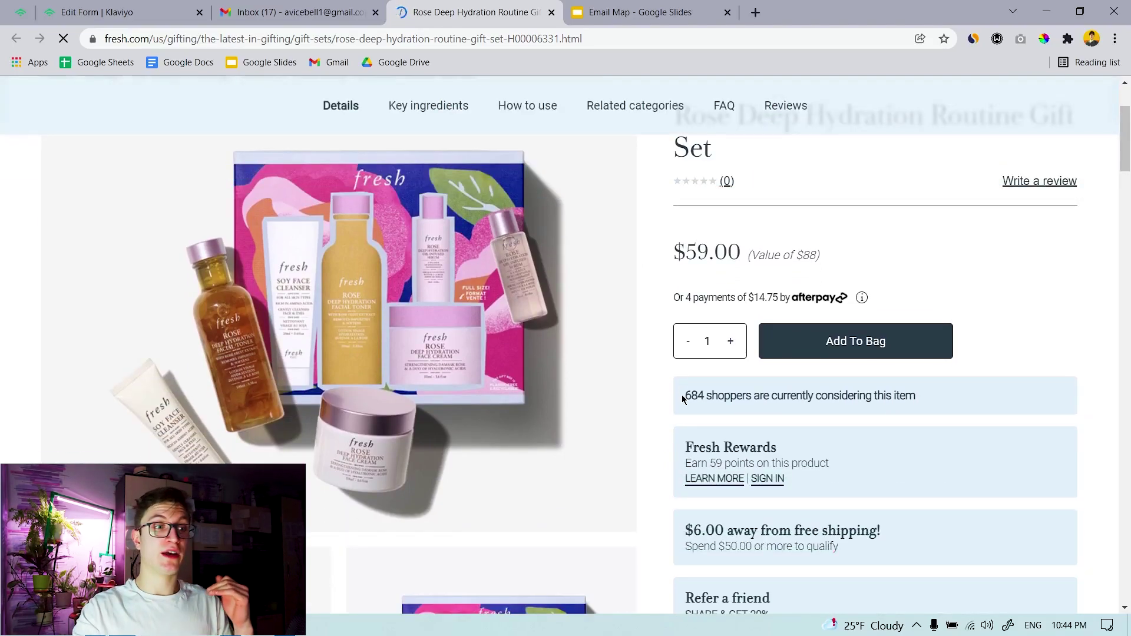
scroll(623, 495, "down", 10)
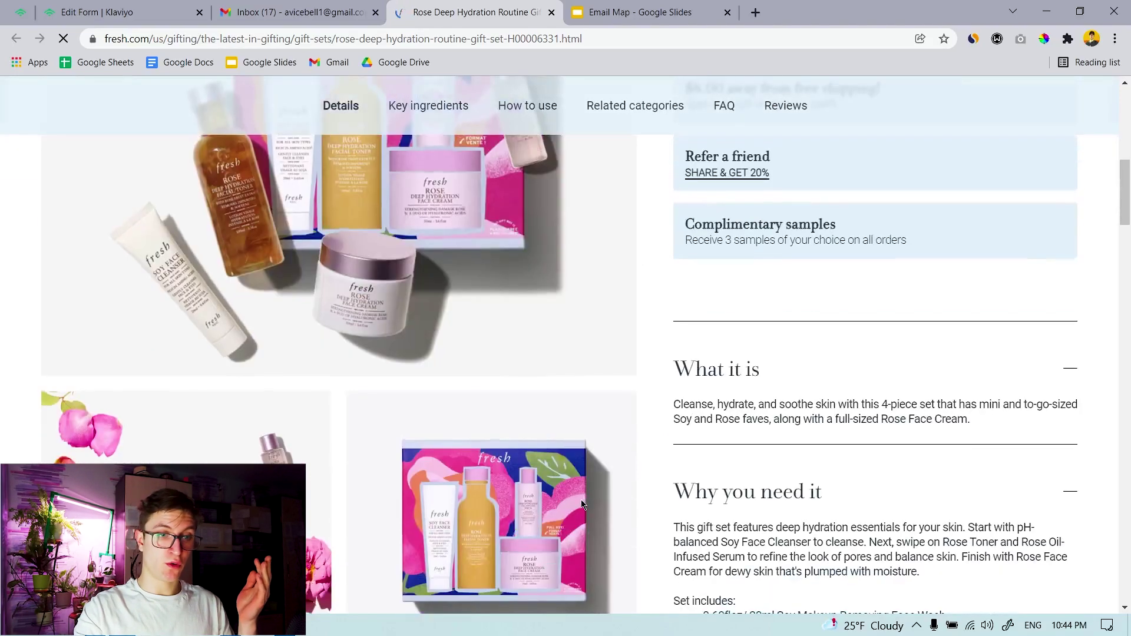
scroll(643, 440, "down", 5)
scroll(221, 337, "up", 1)
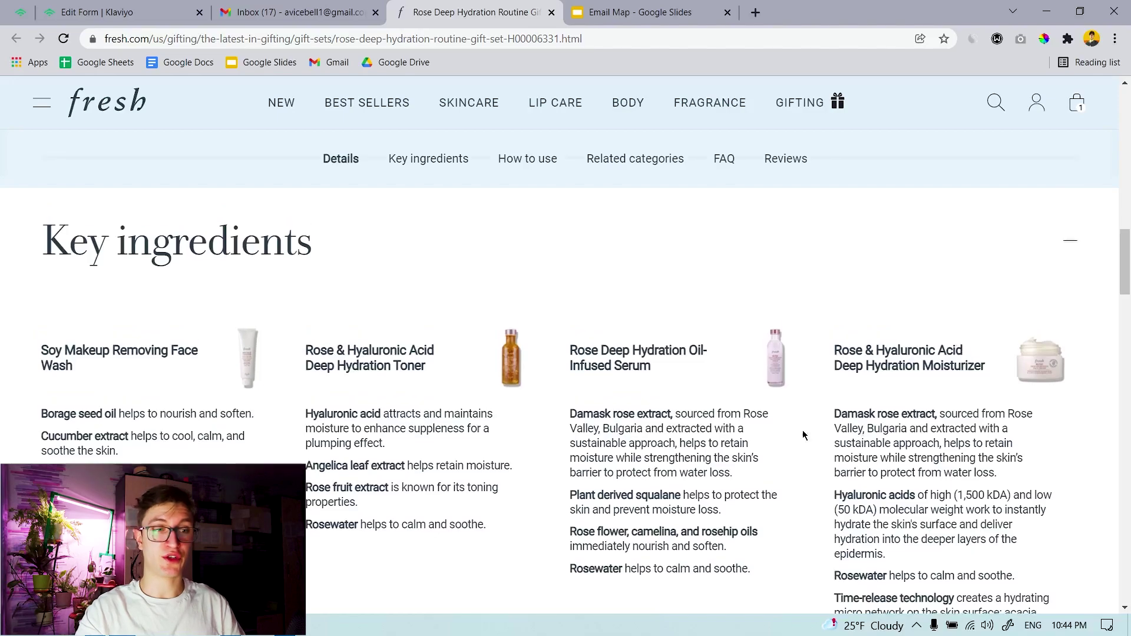
scroll(739, 537, "up", 10)
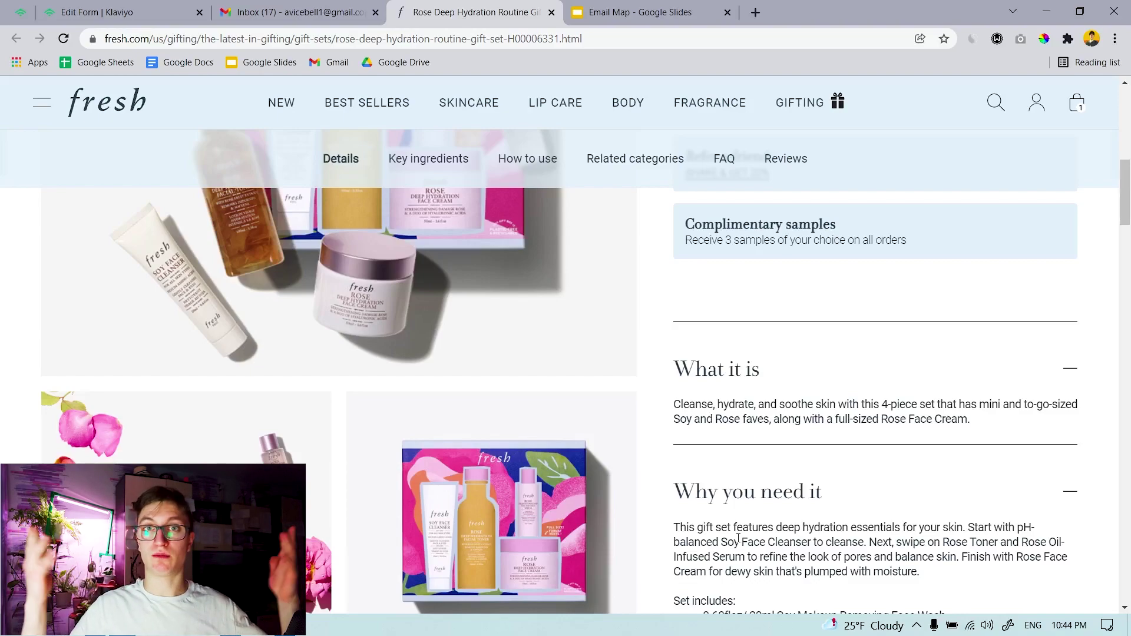
scroll(738, 538, "up", 2)
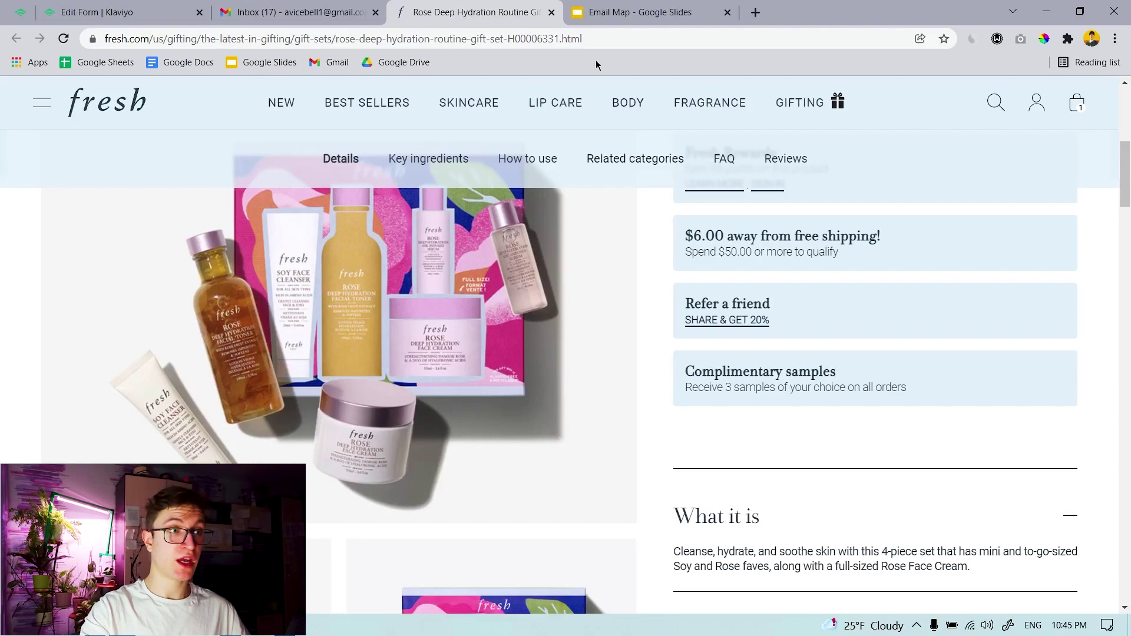
Revisit the Email Map presentation, and review the Targeting & Behavior settings of the Rose Fresh Kit pop-up down to its device options.
left_click(624, 13)
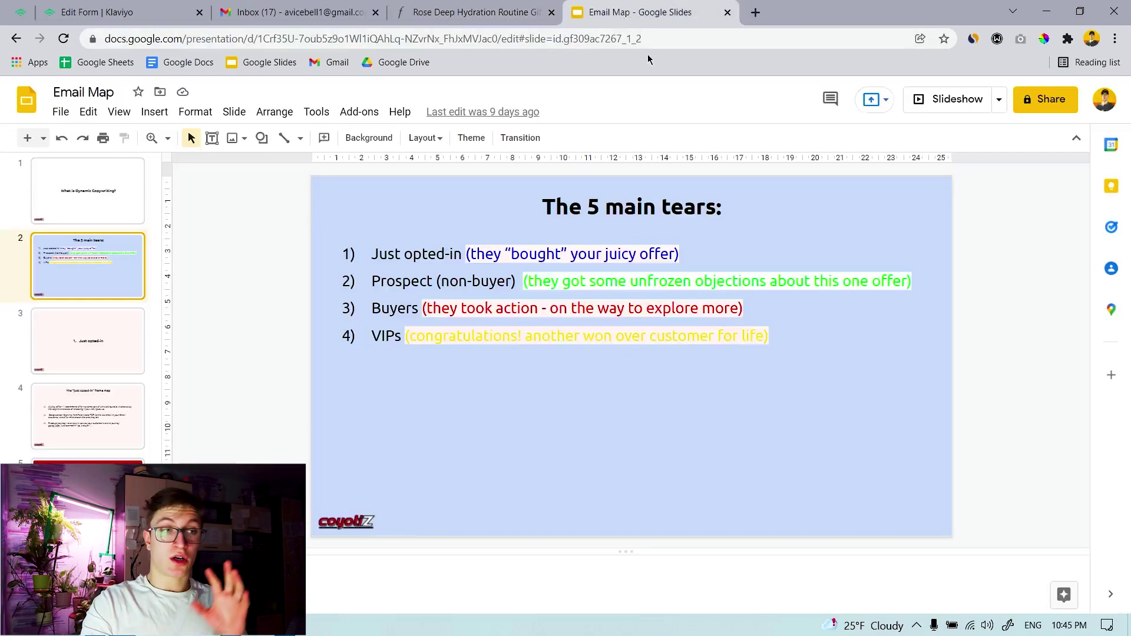
left_click(503, 12)
left_click(294, 12)
left_click(118, 11)
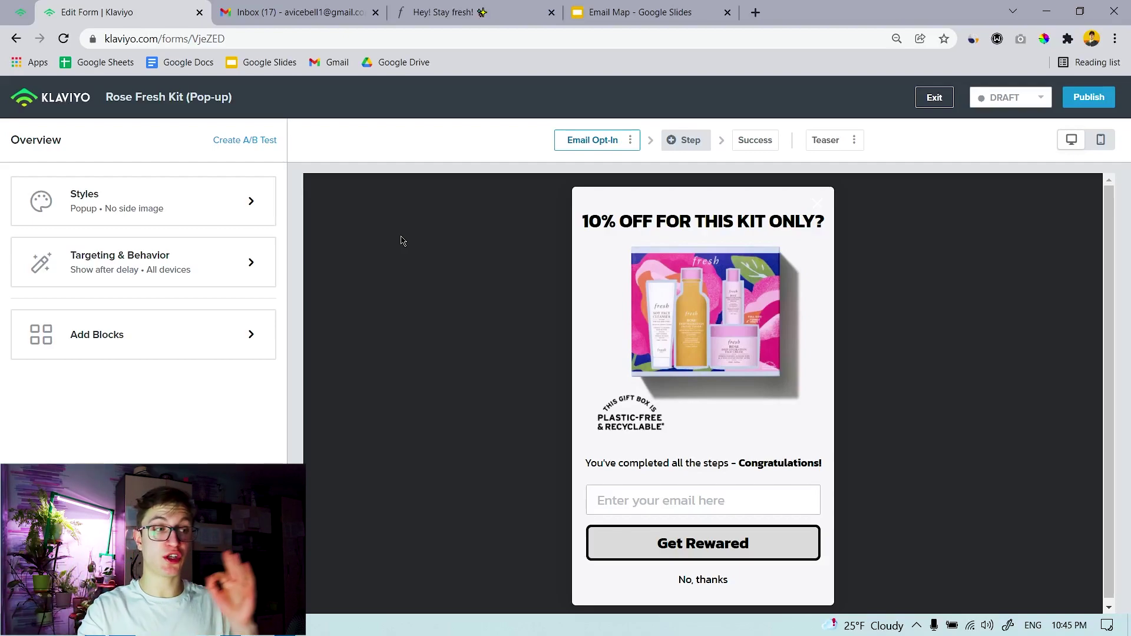
left_click(239, 280)
scroll(235, 324, "down", 2)
scroll(232, 317, "down", 3)
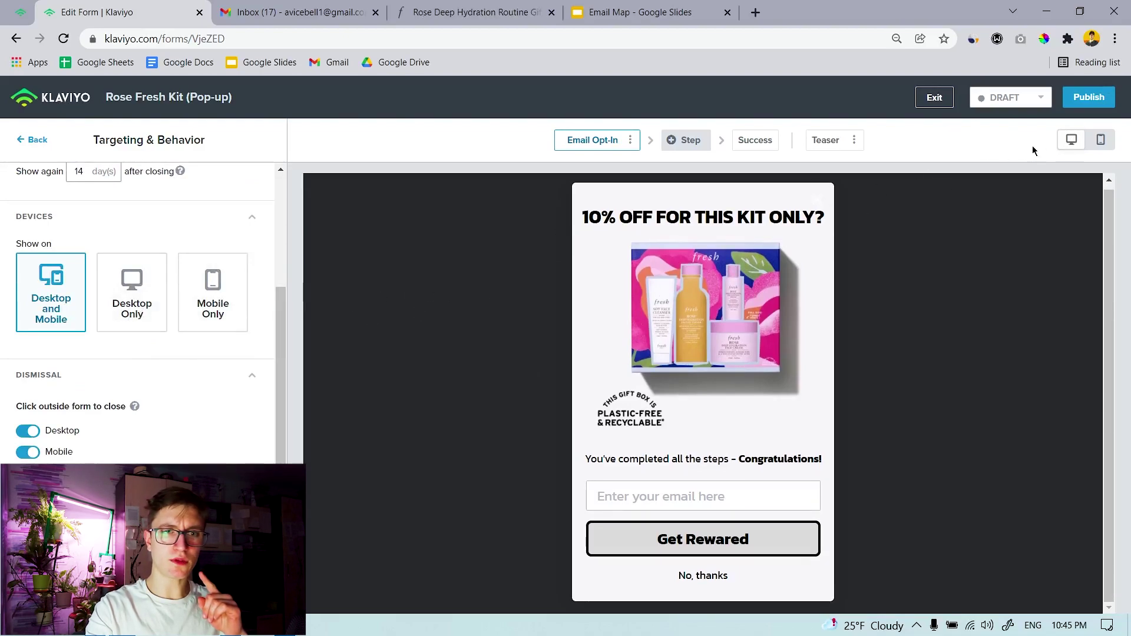
Preview the pop-up form in the mobile view and return to the desktop view.
left_click(1100, 140)
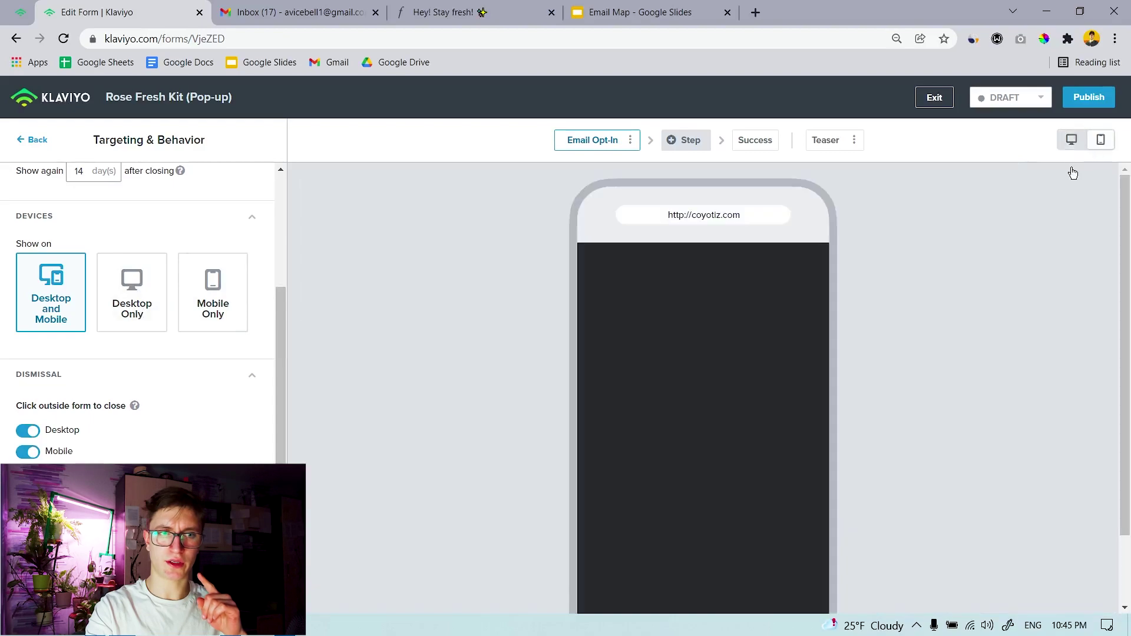
scroll(799, 288, "down", 3)
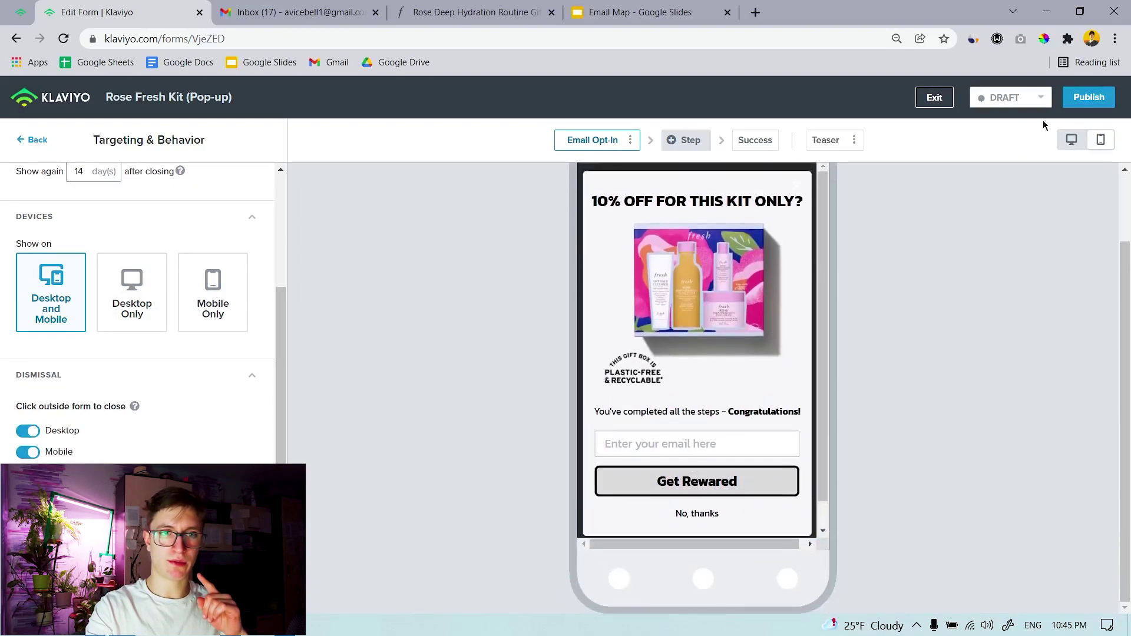
left_click(1071, 140)
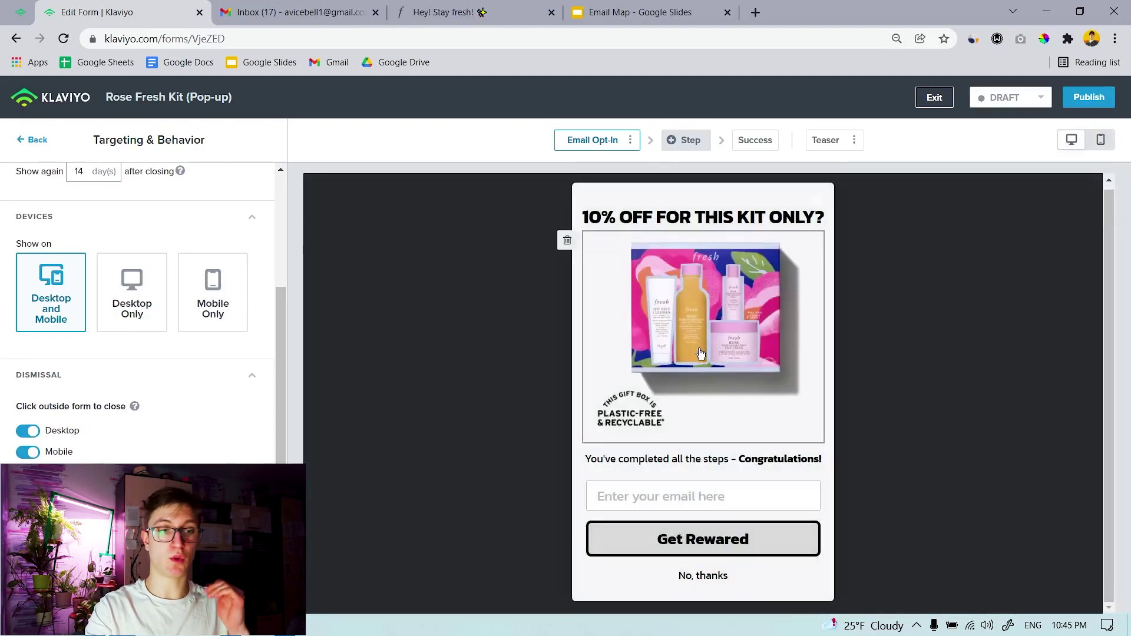
Check the pop-up's visitor and URL targeting, and compare it with the gift set's product page.
scroll(169, 389, "down", 3)
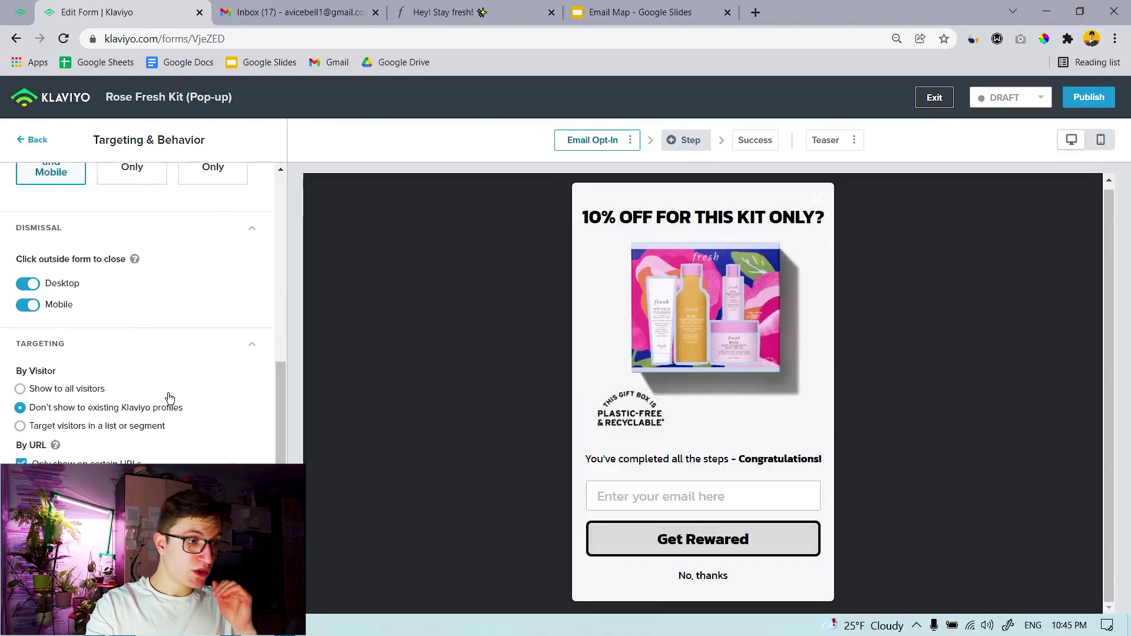
scroll(169, 396, "down", 1)
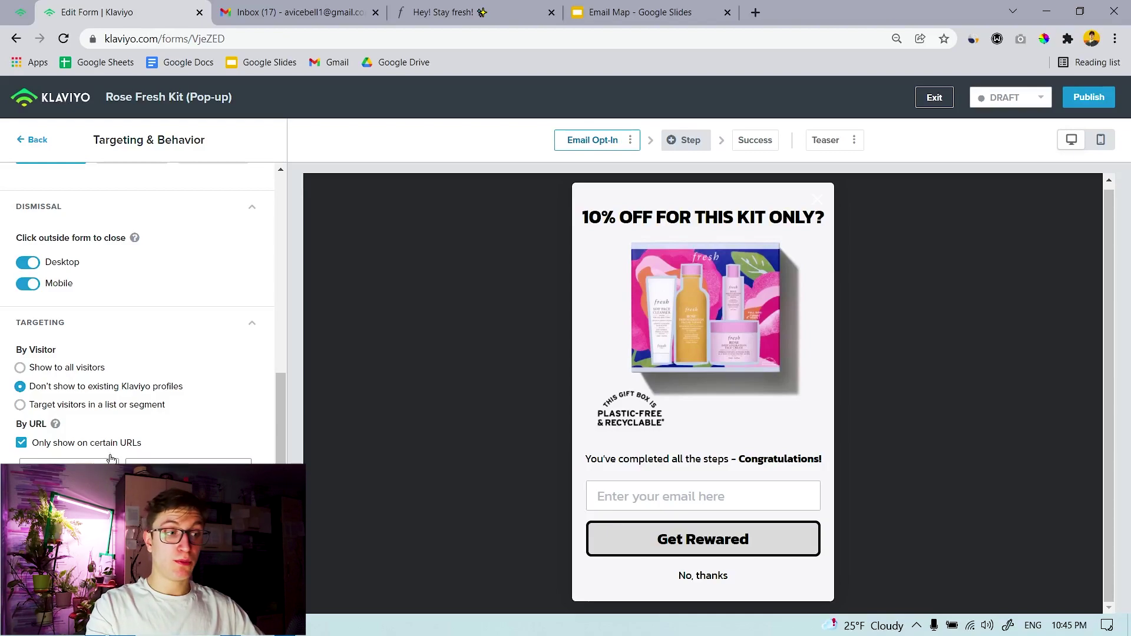
left_click(436, 12)
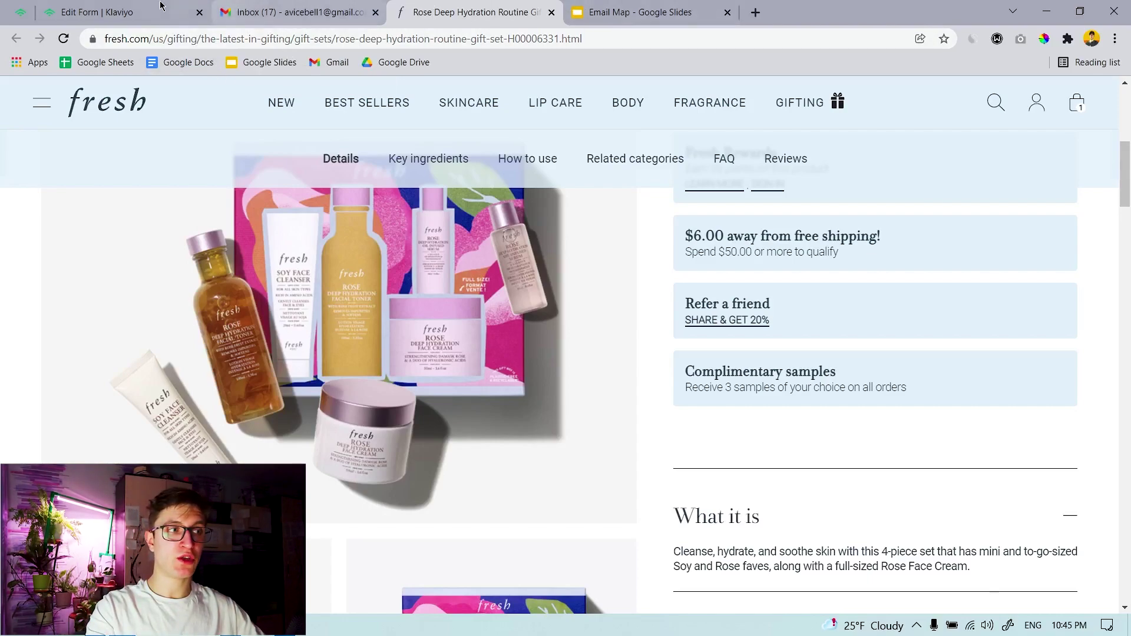
left_click(188, 12)
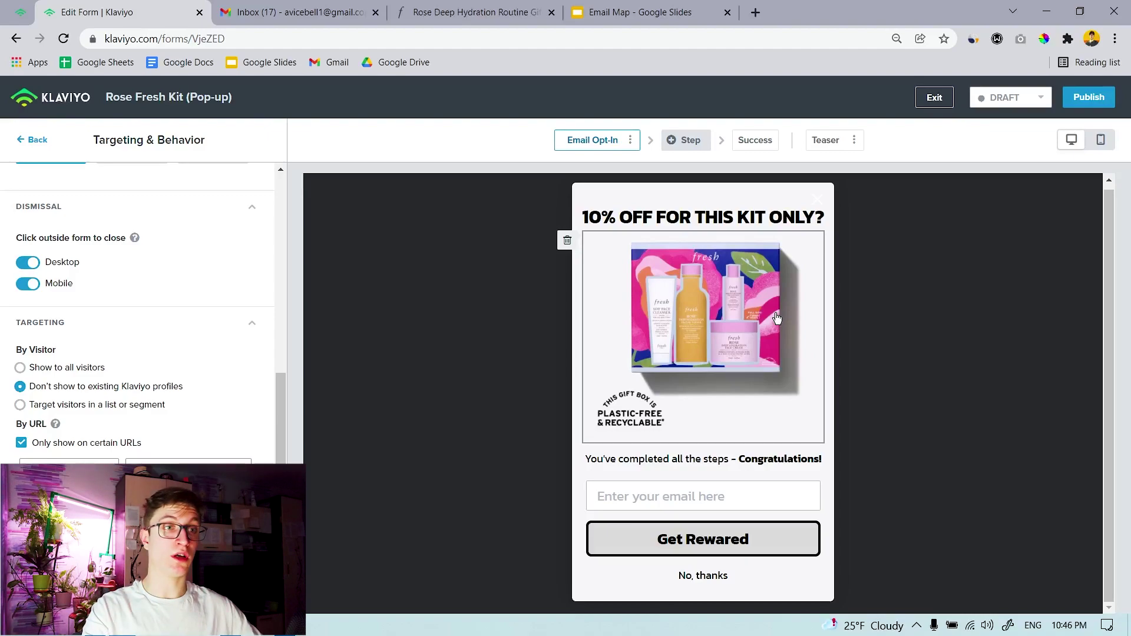
Review the Email Map slide about the main tiers alongside the gift set's product page.
left_click(665, 13)
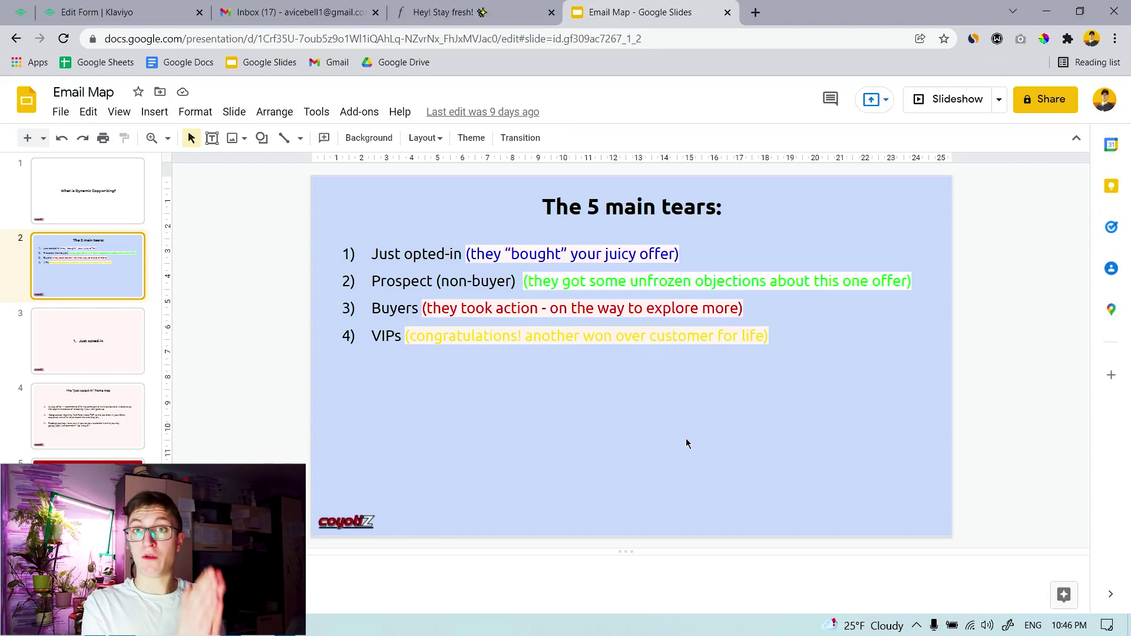
left_click(390, 8)
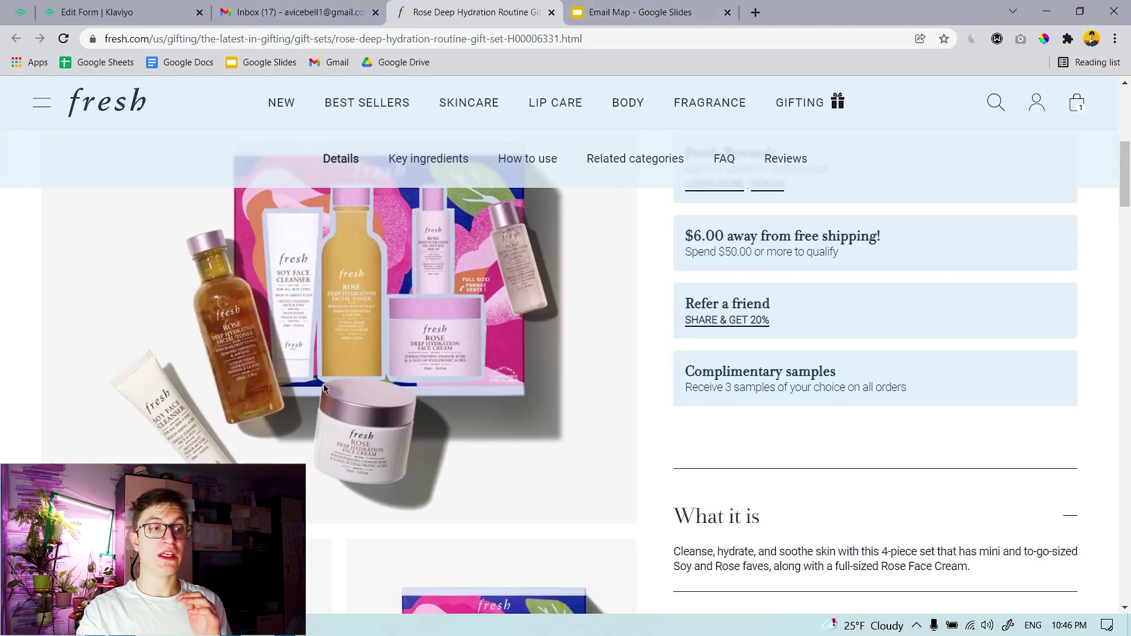
scroll(566, 354, "down", 3)
left_click(294, 12)
left_click(612, 9)
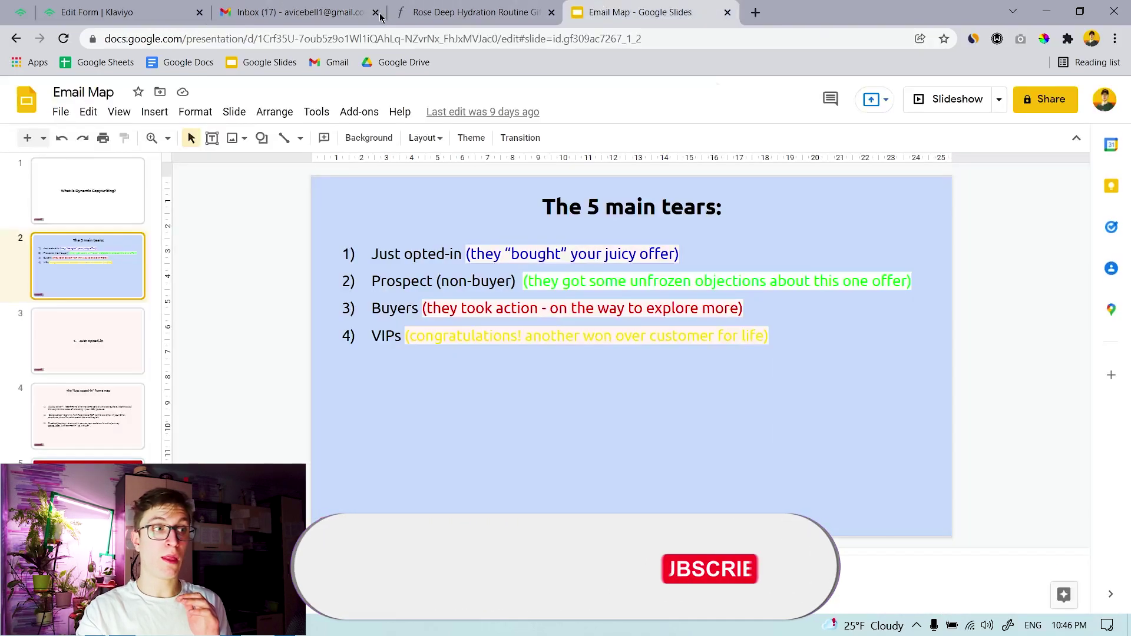
Look at the pop-up form again, and bring up the email preview in Klaviyo and close it.
left_click(144, 13)
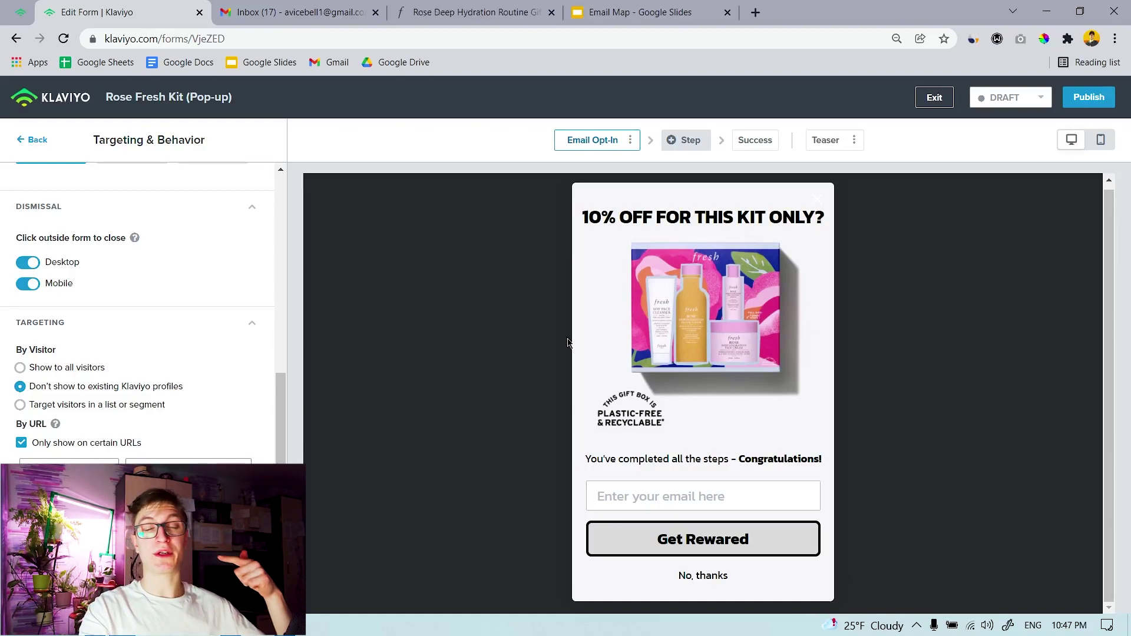
left_click(448, 11)
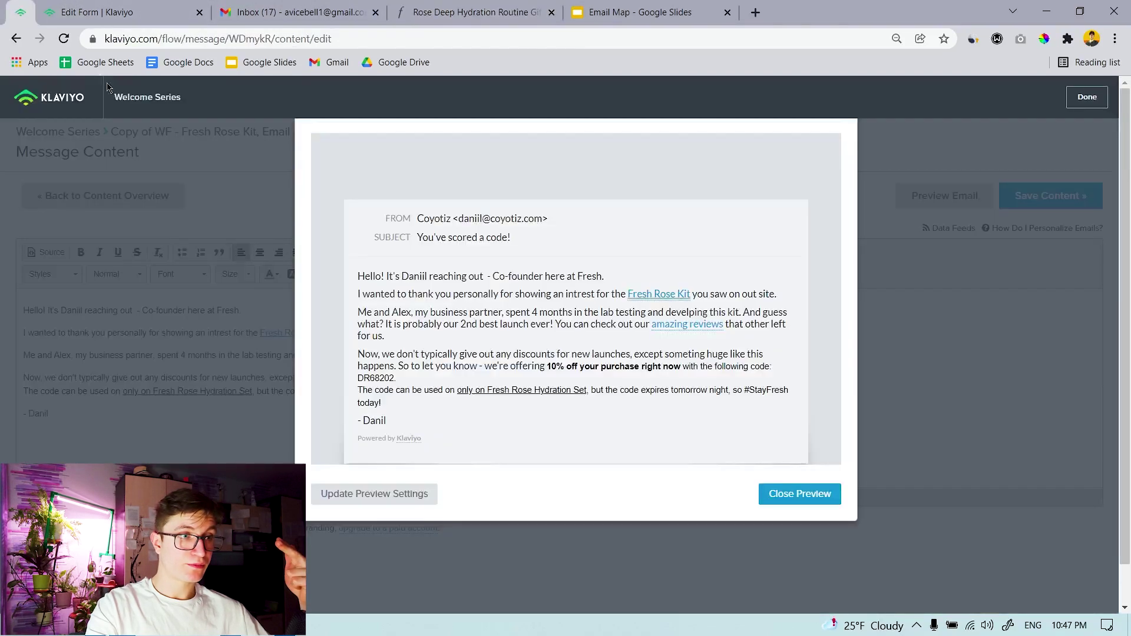
left_click(247, 181)
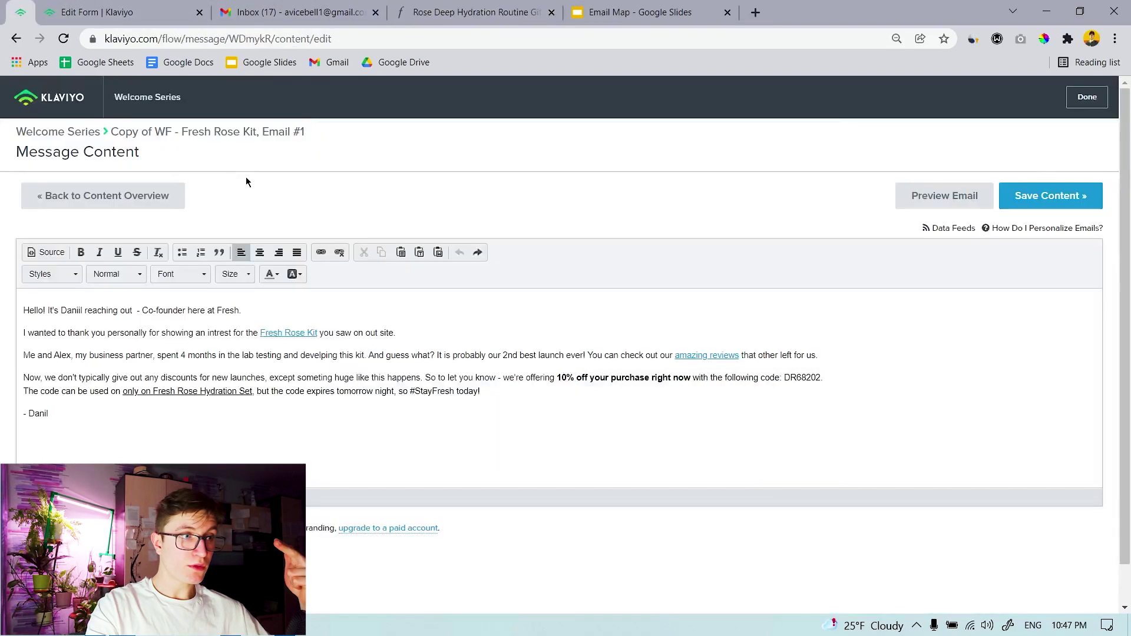
Leave the message editor for the Welcome Series flow without saving changes, and unpin the flow's browser tab.
left_click(48, 105)
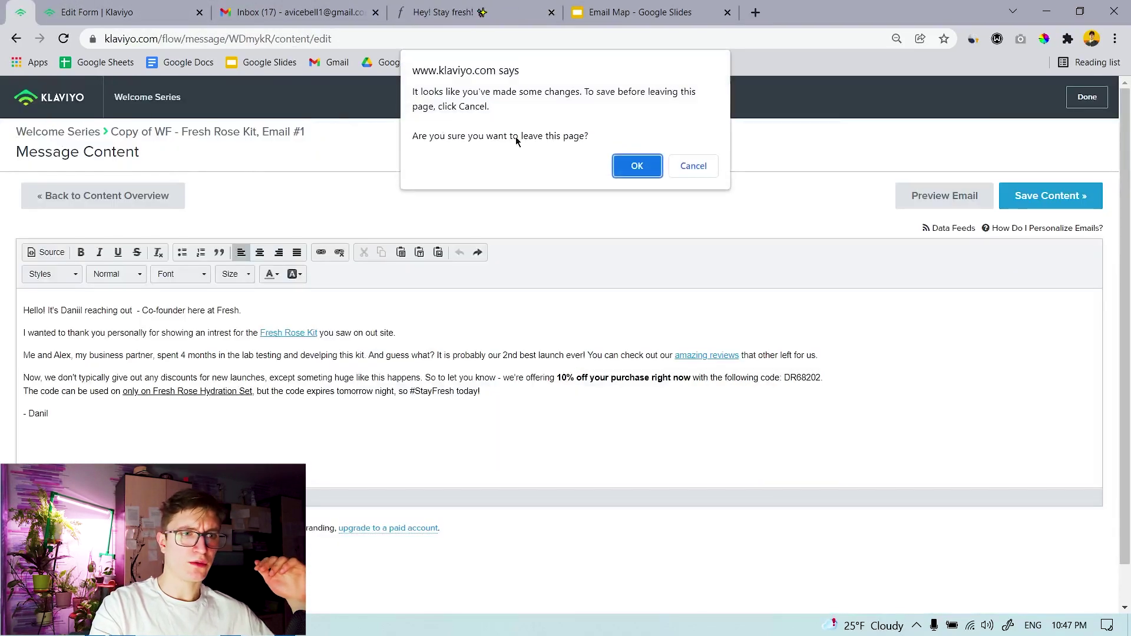
left_click(658, 166)
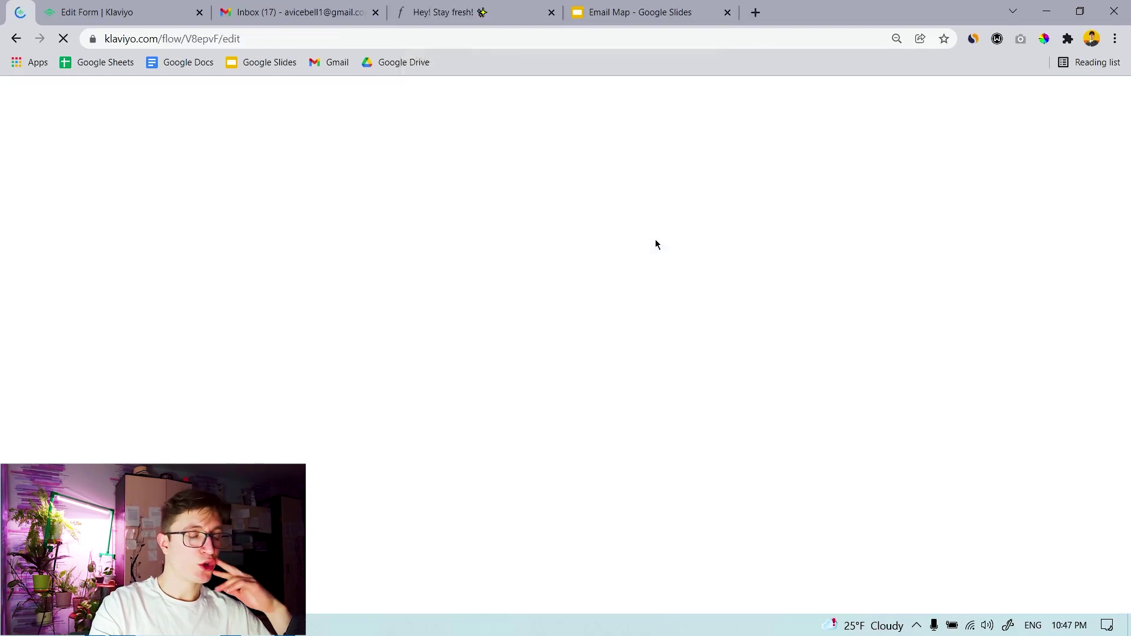
right_click(24, 11)
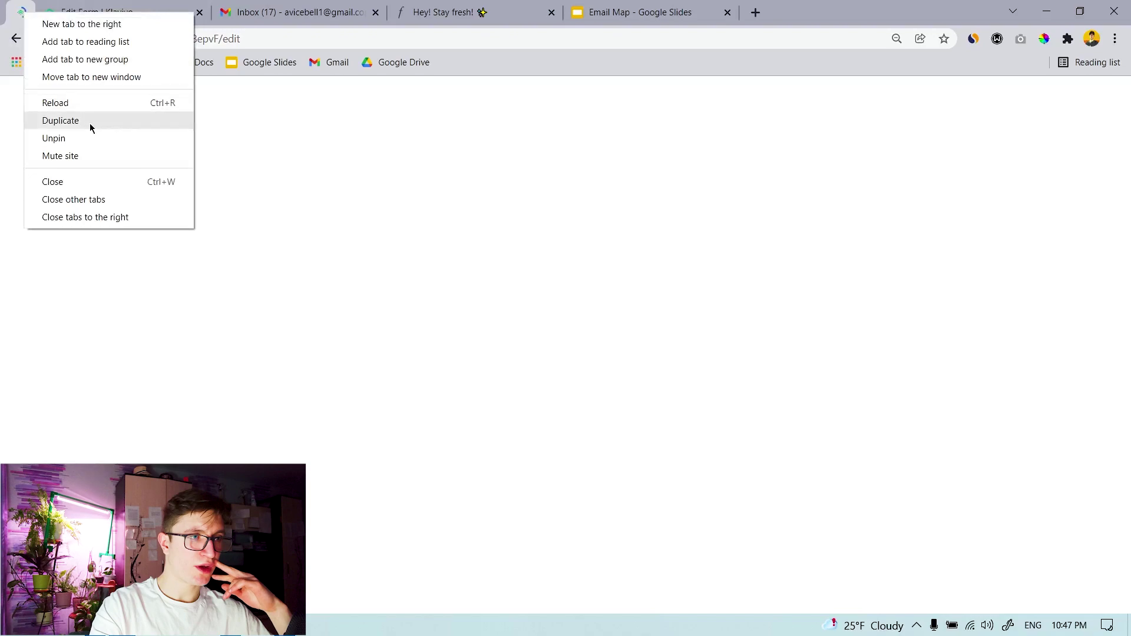
left_click(87, 136)
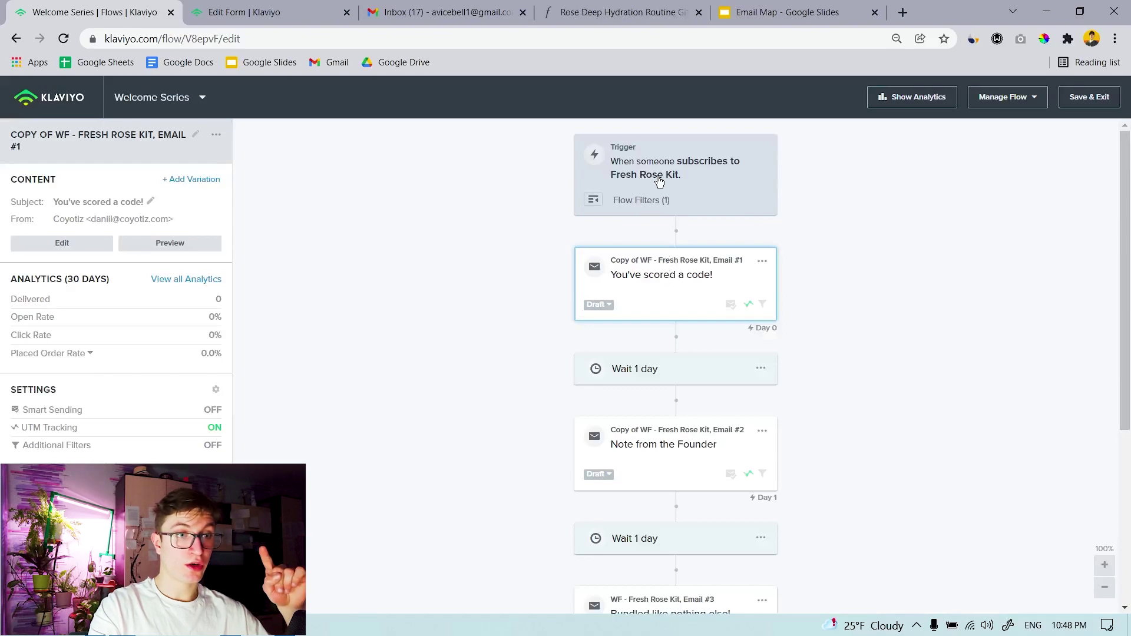
Inspect the Welcome Series trigger setup, and open the Styles settings of the Rose Fresh Kit pop-up.
left_click(659, 180)
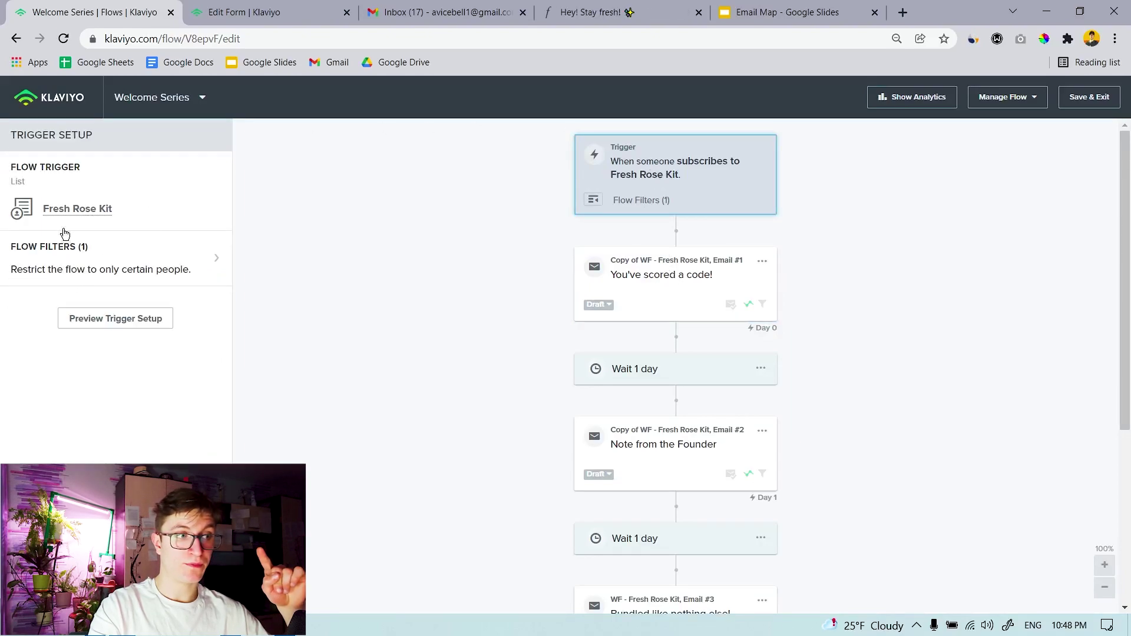
left_click(253, 12)
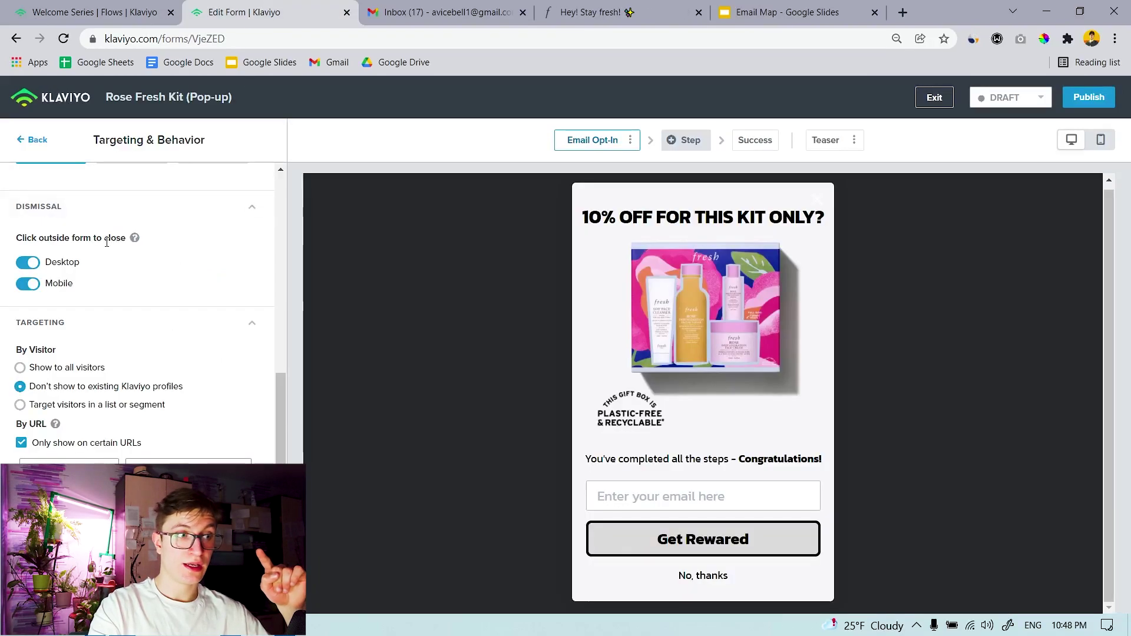
scroll(139, 238, "up", 8)
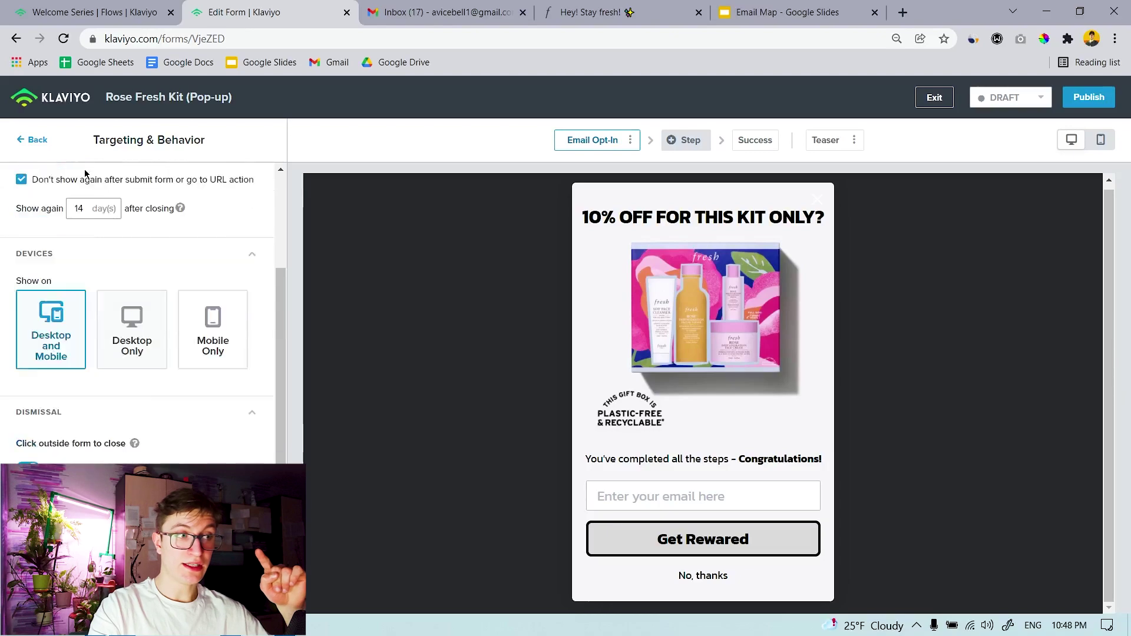
left_click(33, 139)
left_click(119, 205)
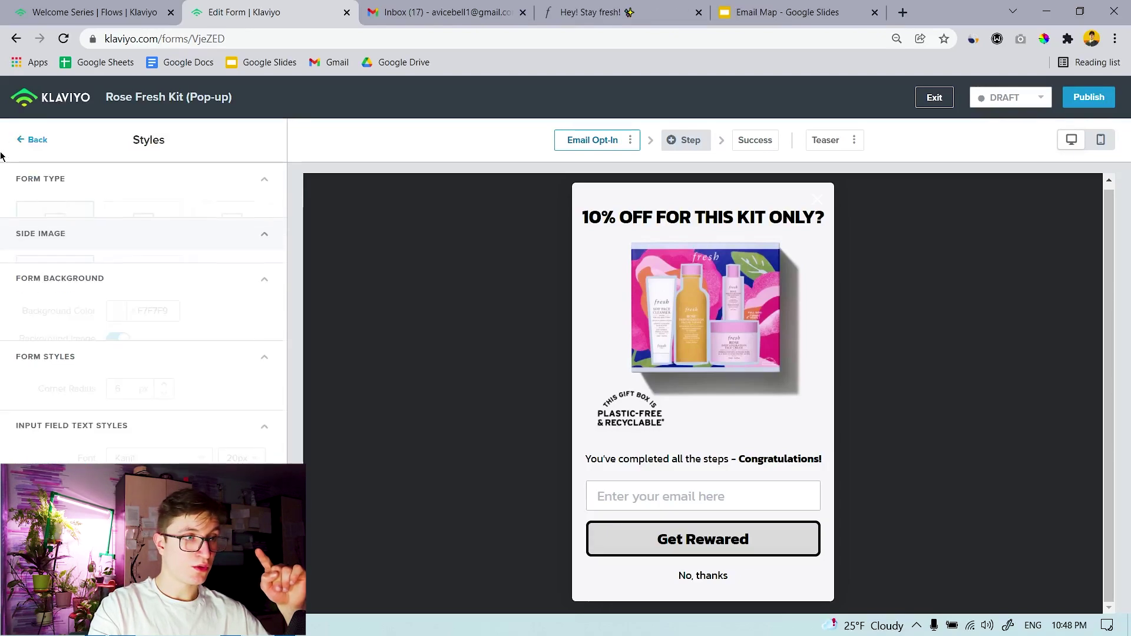
Review the display timing and frequency settings in the Targeting & Behavior section of the Rose Fresh Kit pop-up.
left_click(33, 139)
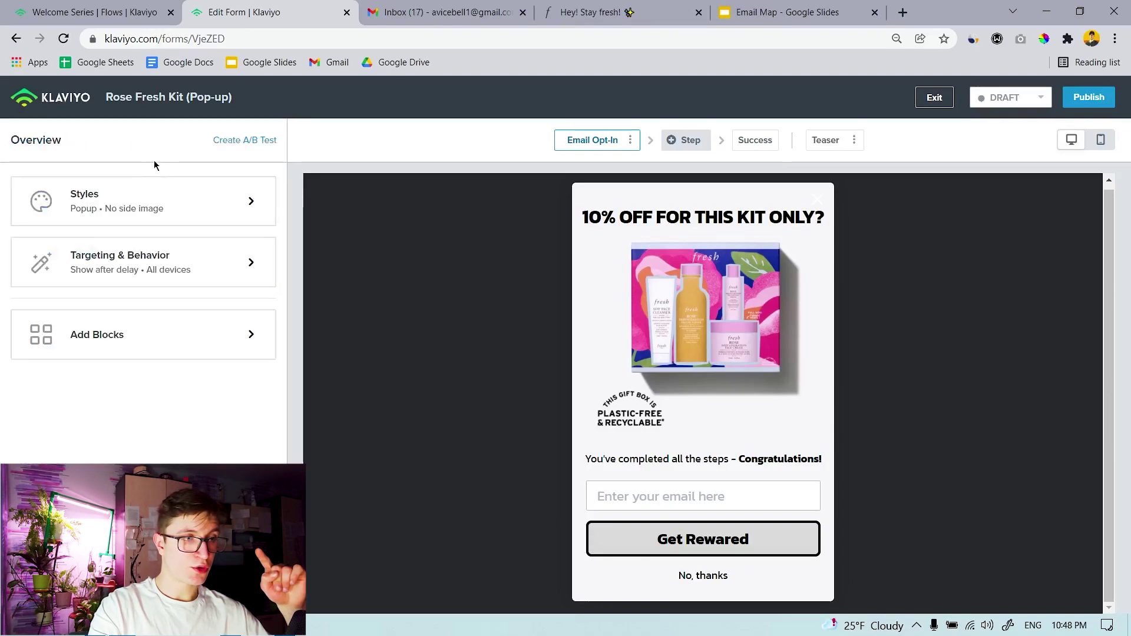
left_click(180, 262)
scroll(177, 307, "down", 5)
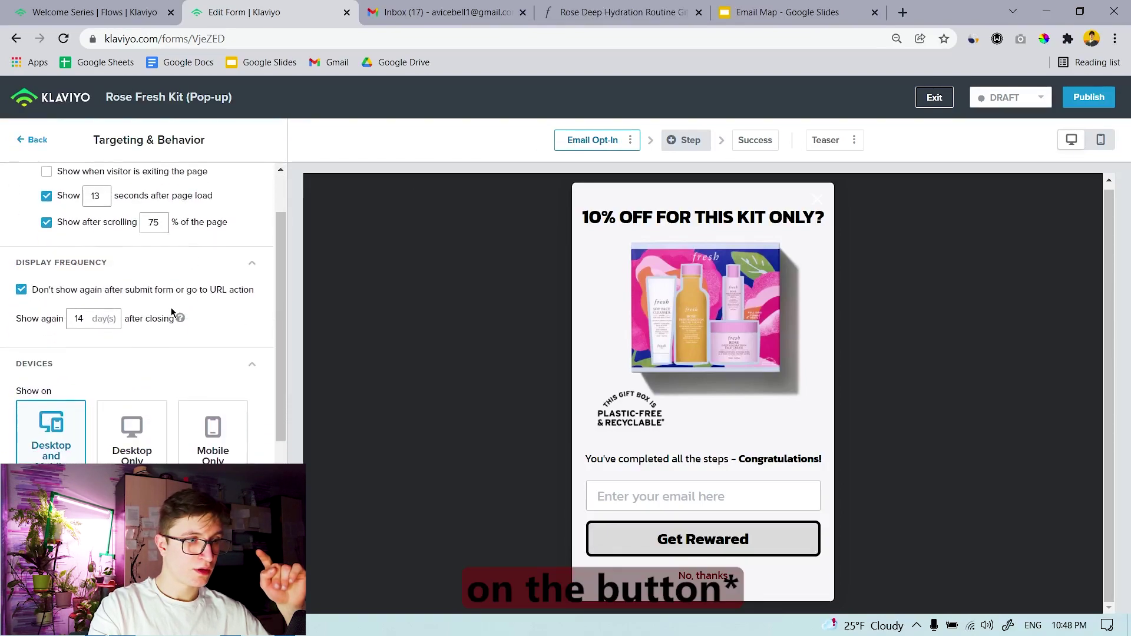
scroll(157, 333, "up", 5)
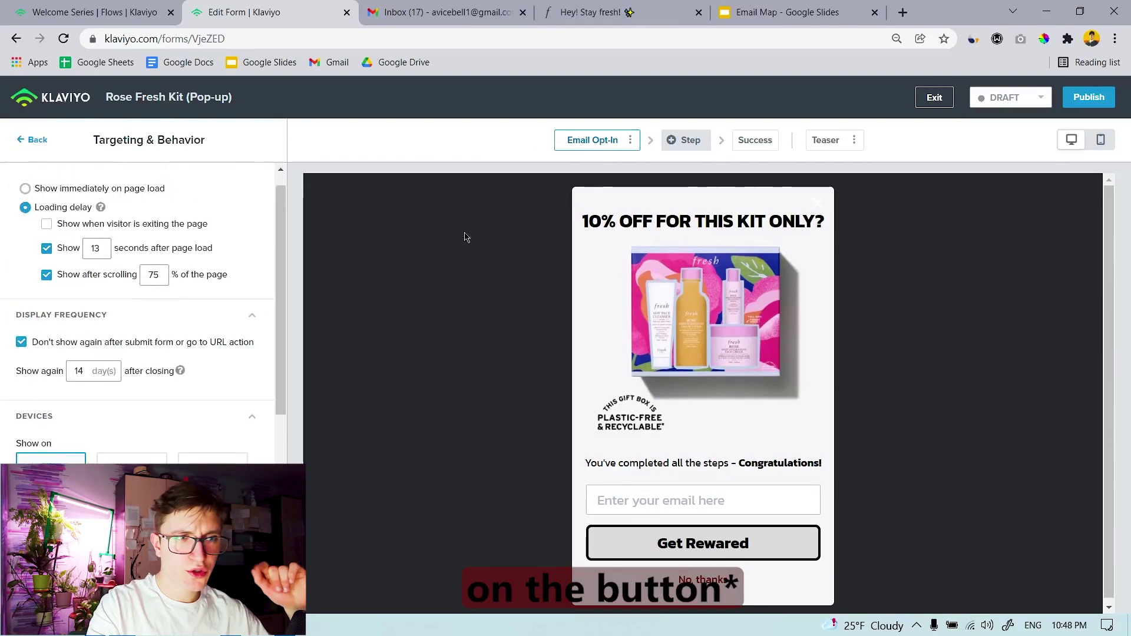
scroll(150, 253, "up", 1)
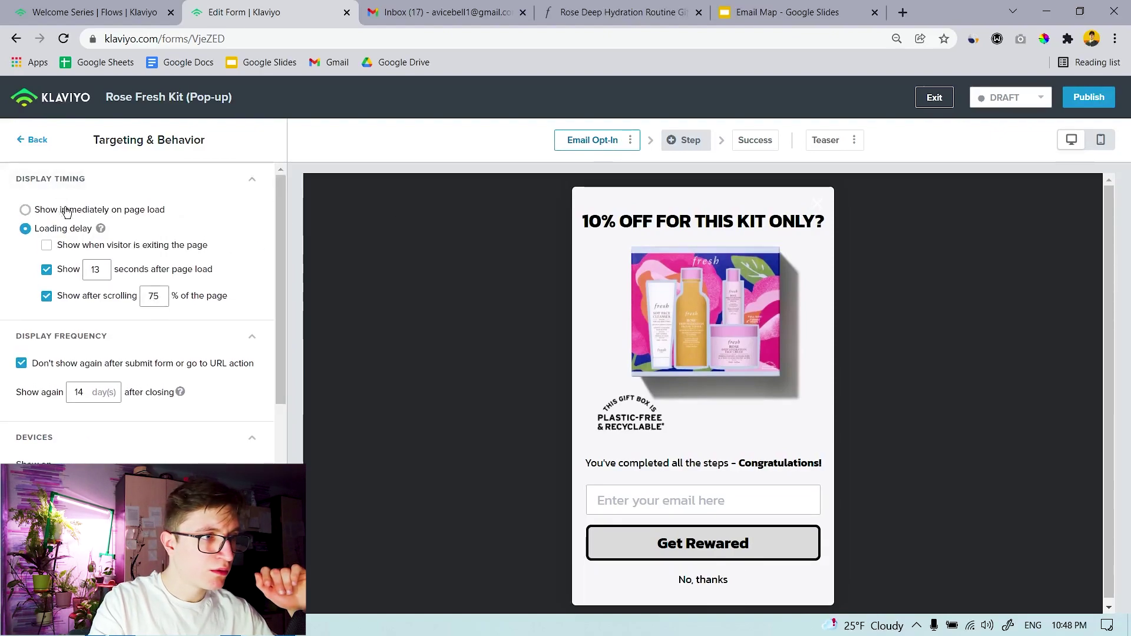
left_click(31, 141)
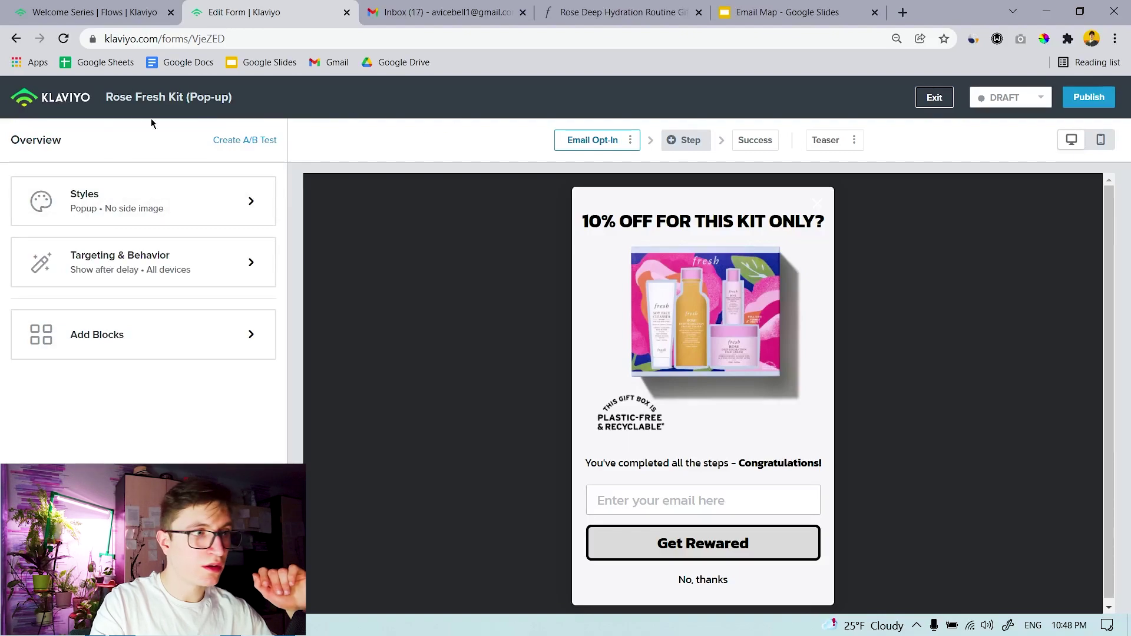
Leave the pop-up form editor for the Welcome Series flow, and inspect the flow filters of its trigger.
left_click(79, 109)
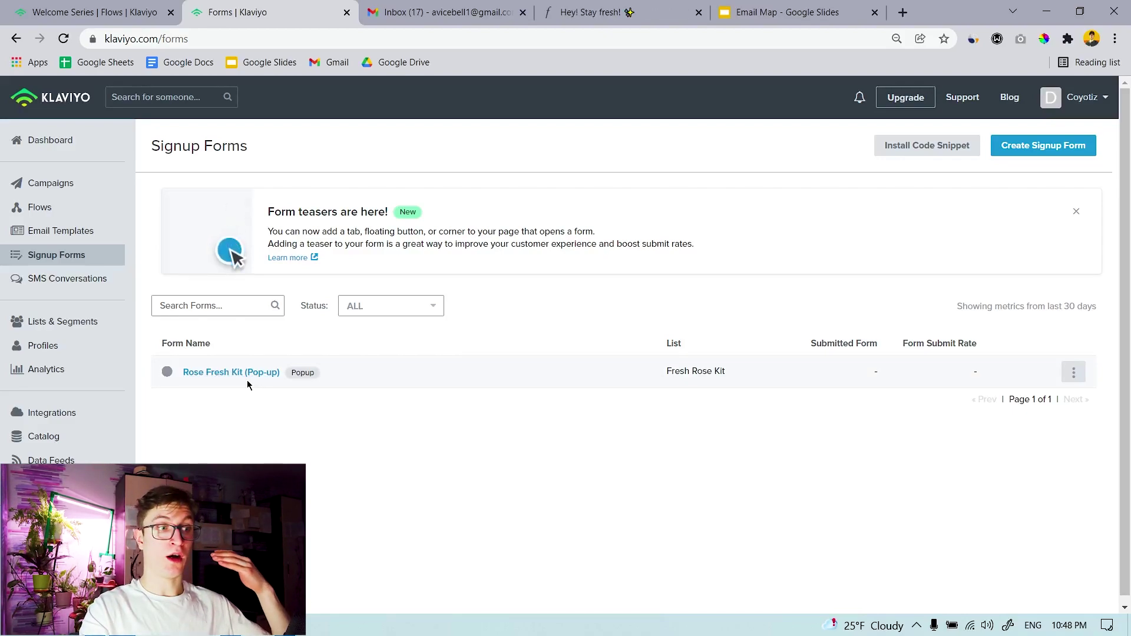
left_click(60, 184)
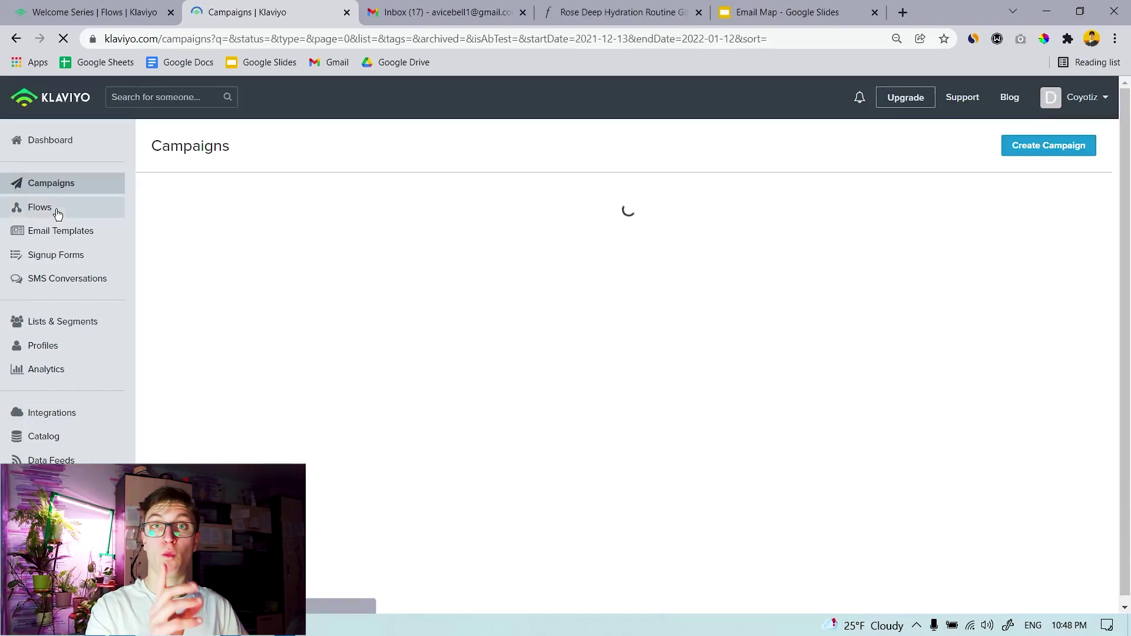
left_click(40, 207)
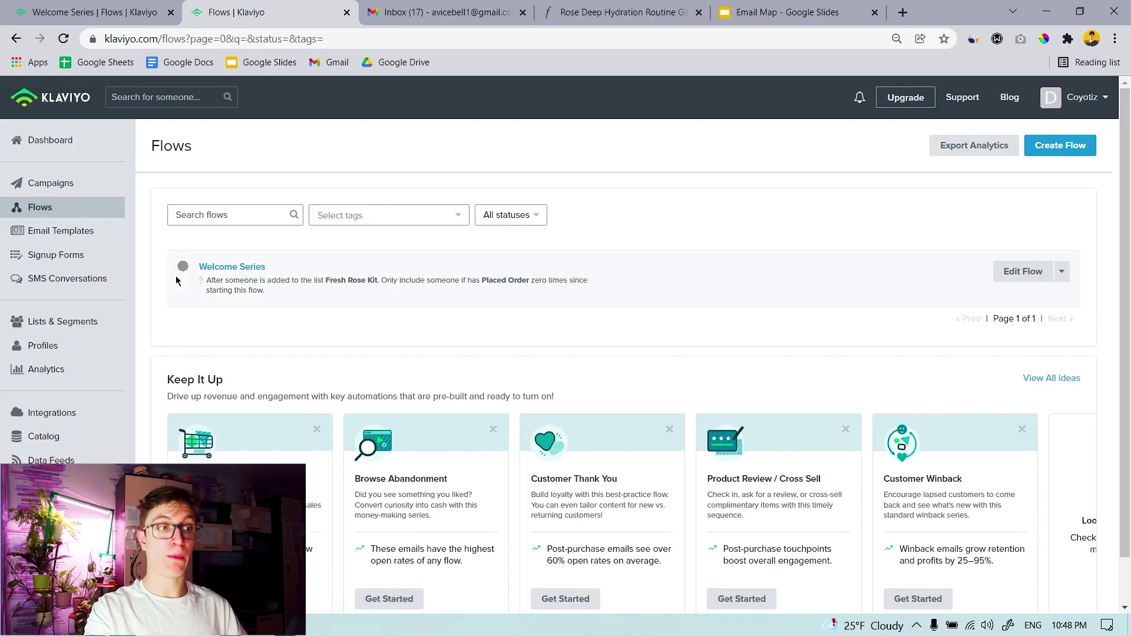
left_click(234, 268)
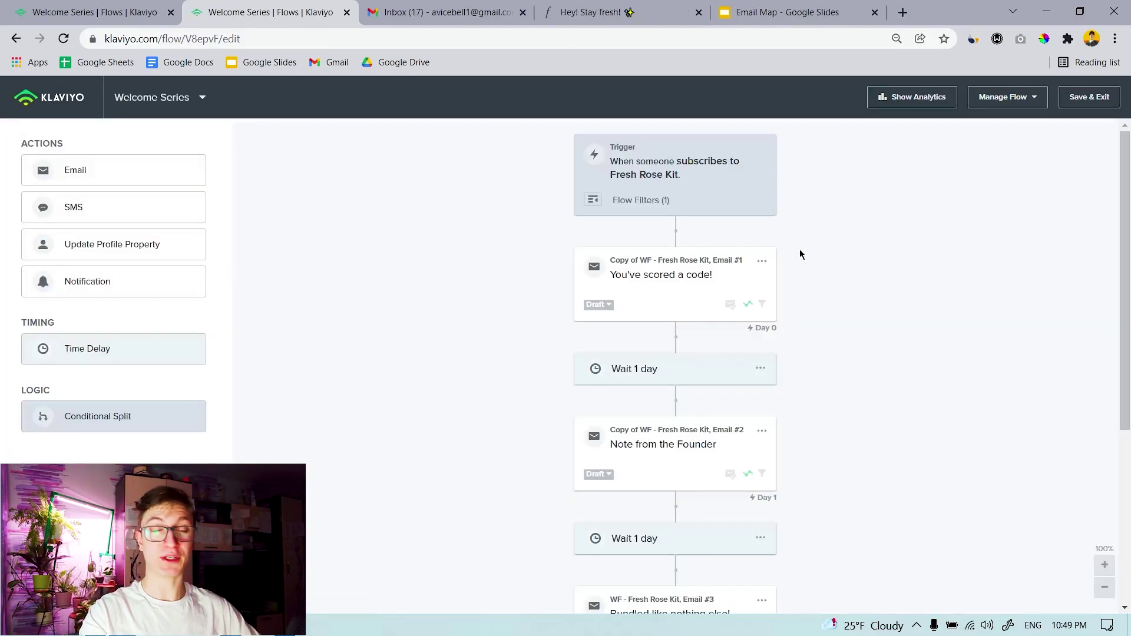
left_click(662, 167)
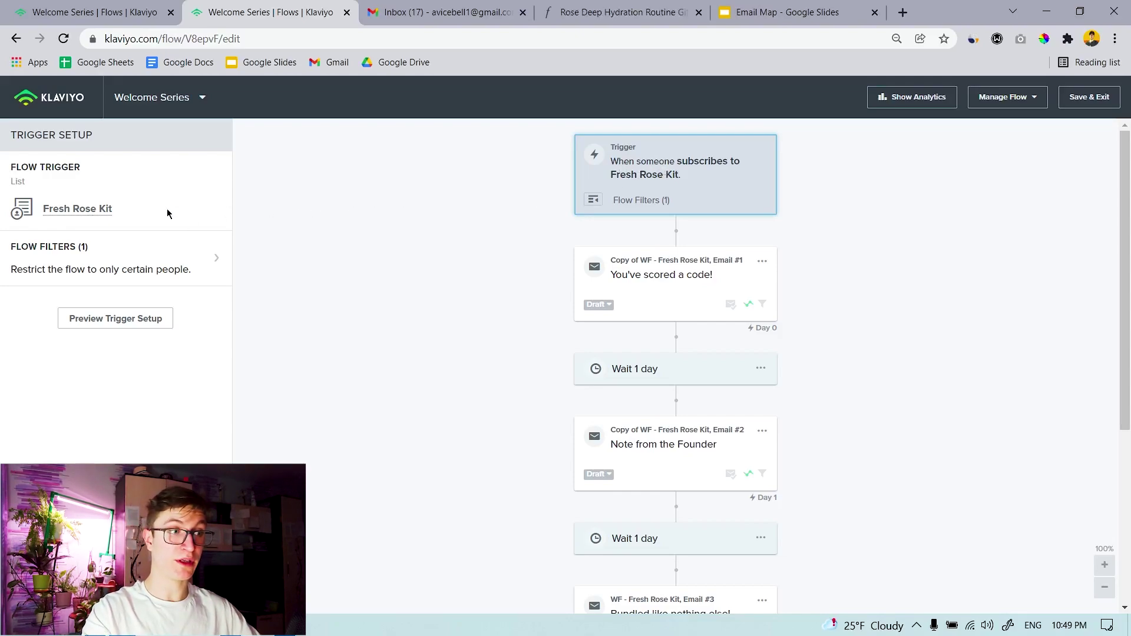
left_click(202, 270)
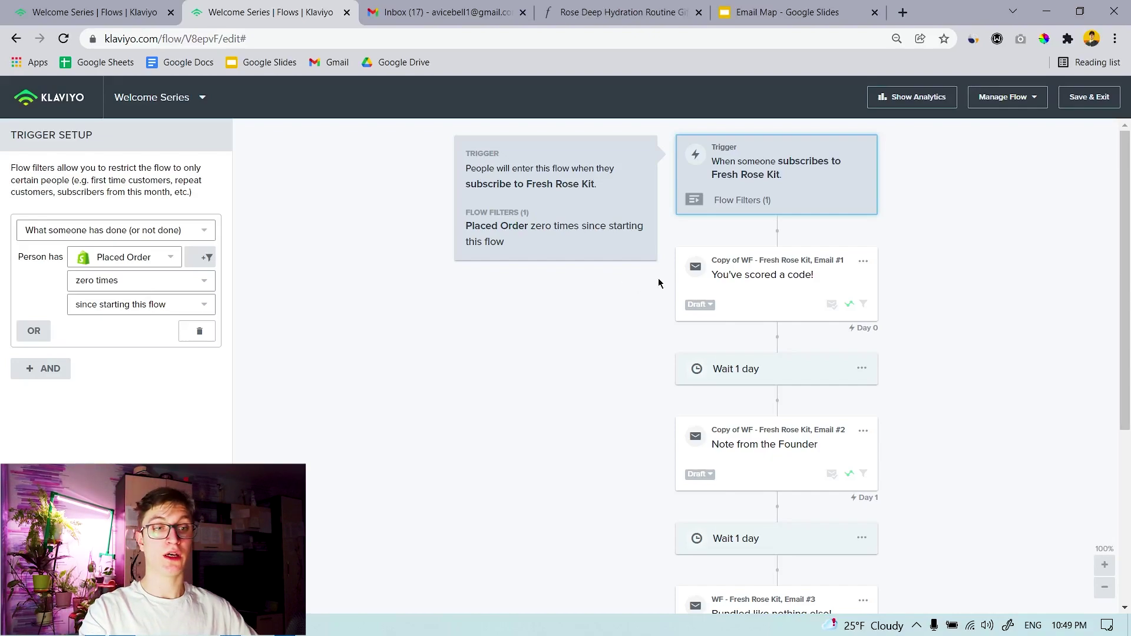
Preview Email #1, "You've scored a code!", examine its greeting and discount code, and close the preview.
left_click(736, 273)
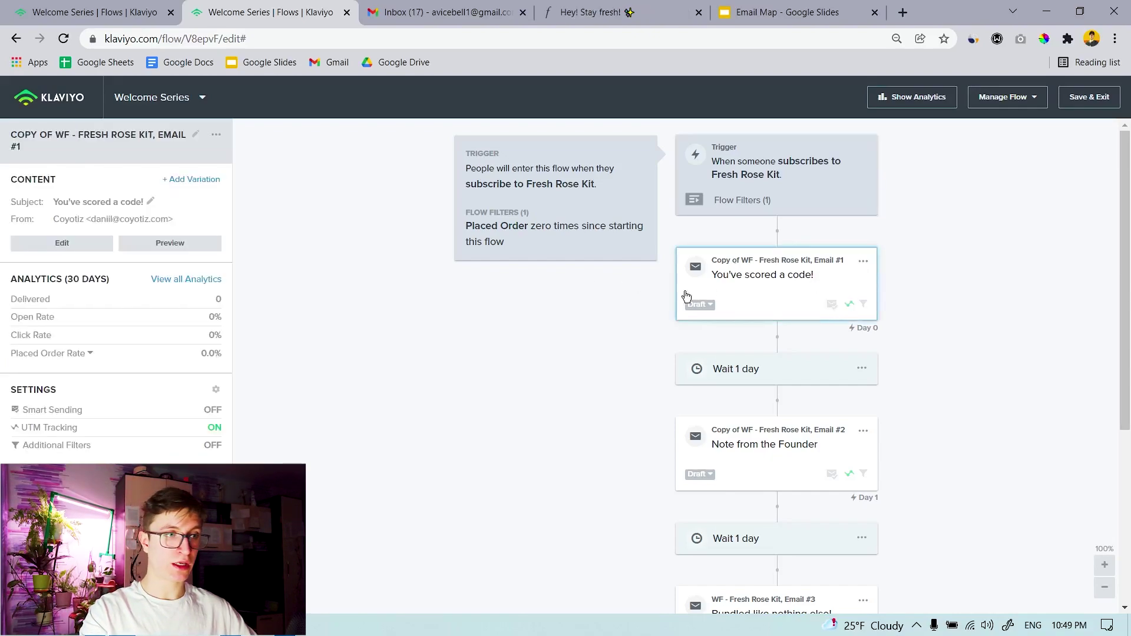
left_click(152, 253)
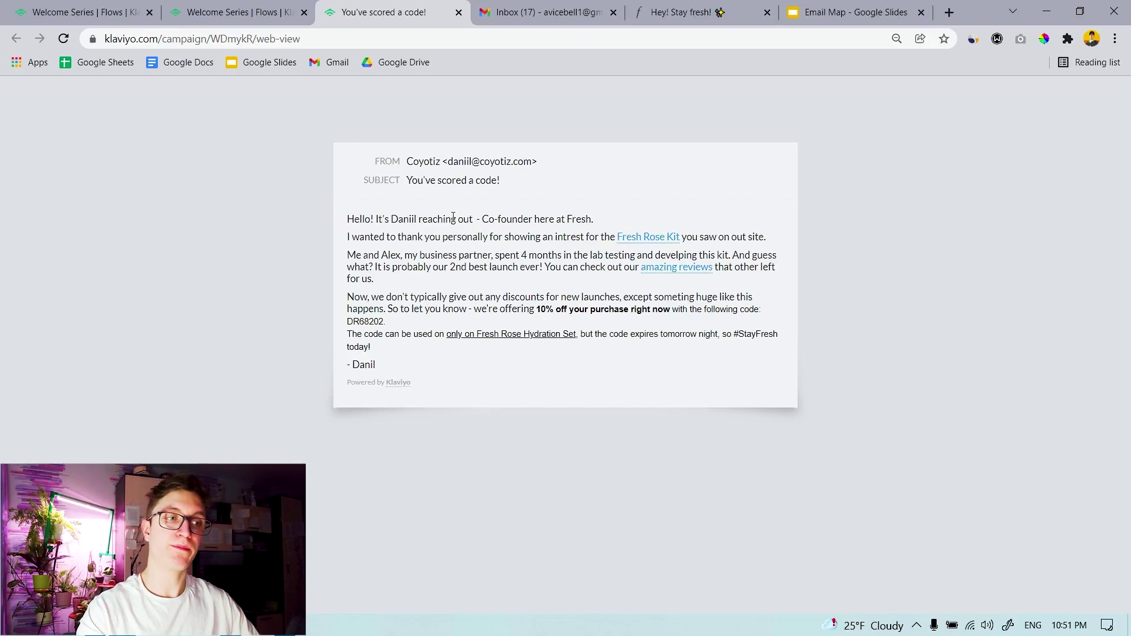
double_click(348, 220)
left_click(432, 220)
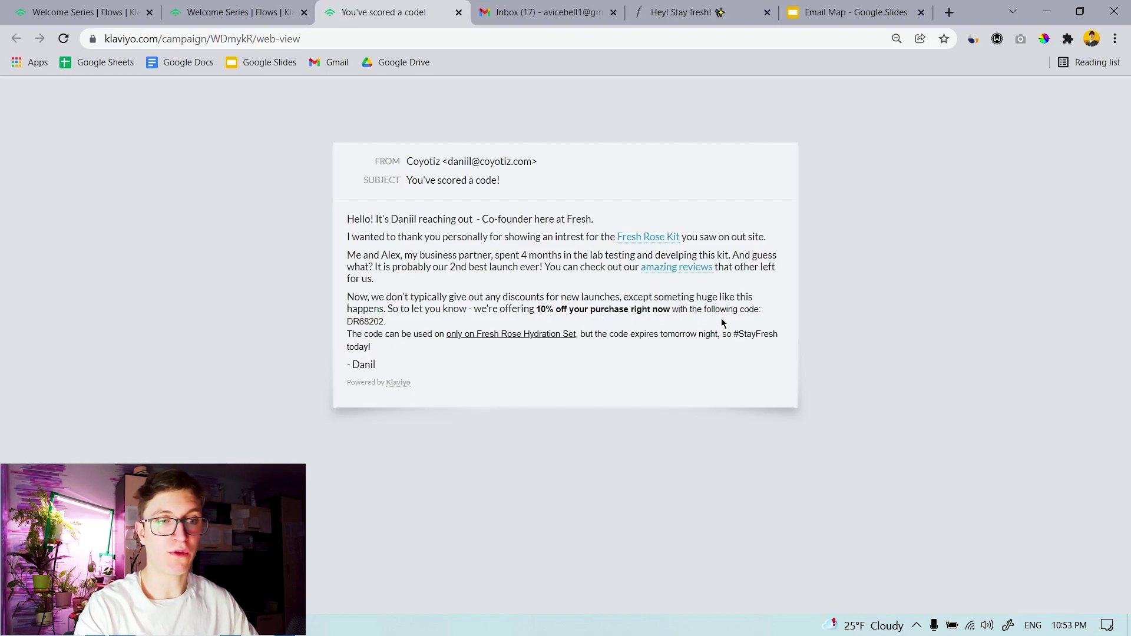
left_click_drag(389, 326, 347, 323)
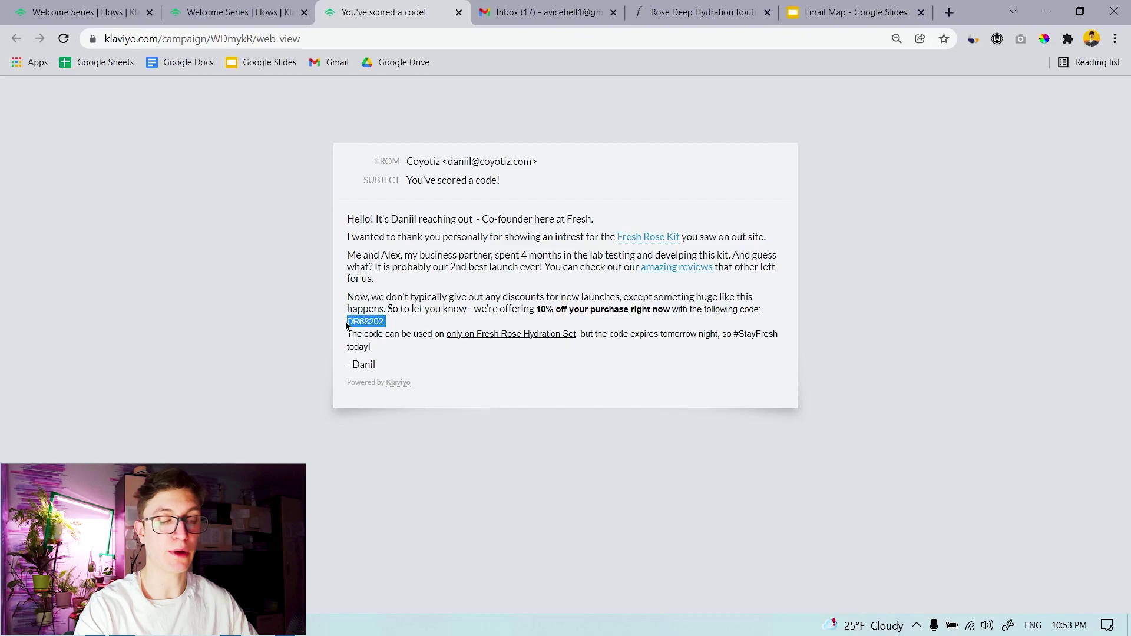
left_click(349, 322)
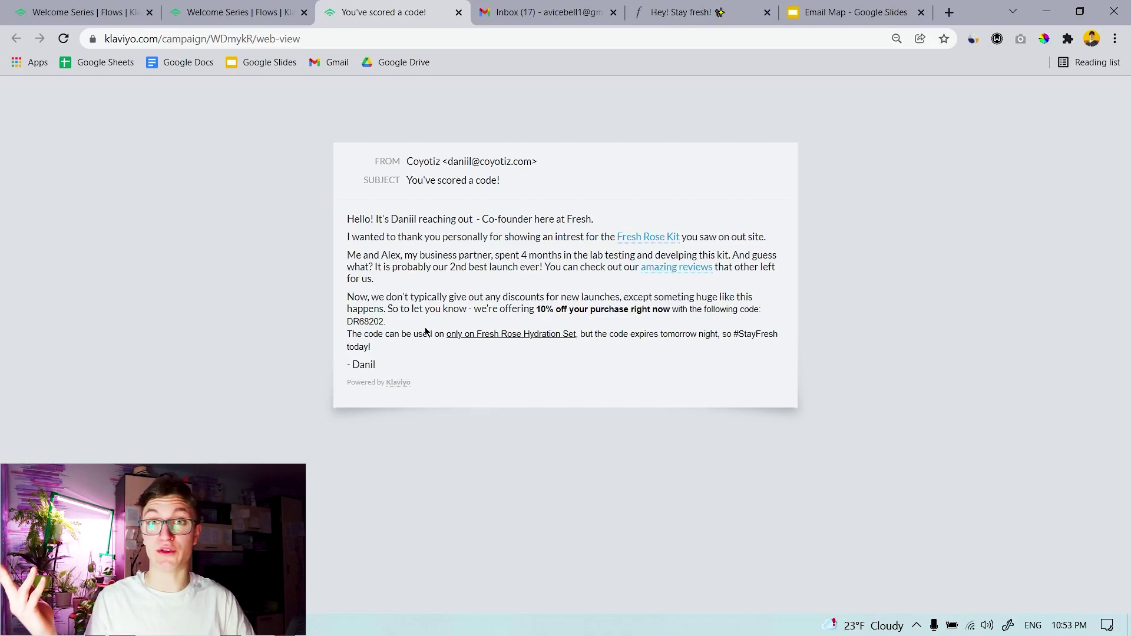
left_click(221, 12)
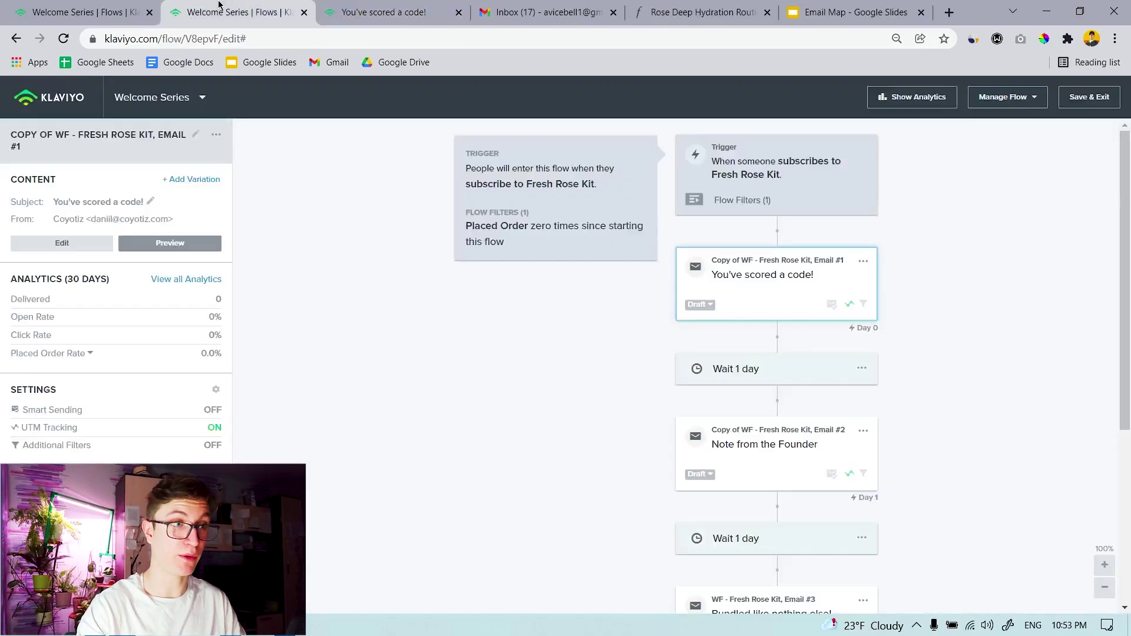
left_click(457, 16)
Inspect the first time delay in the flow together with the details of Email #1 and Email #2 around it.
scroll(841, 271, "down", 1)
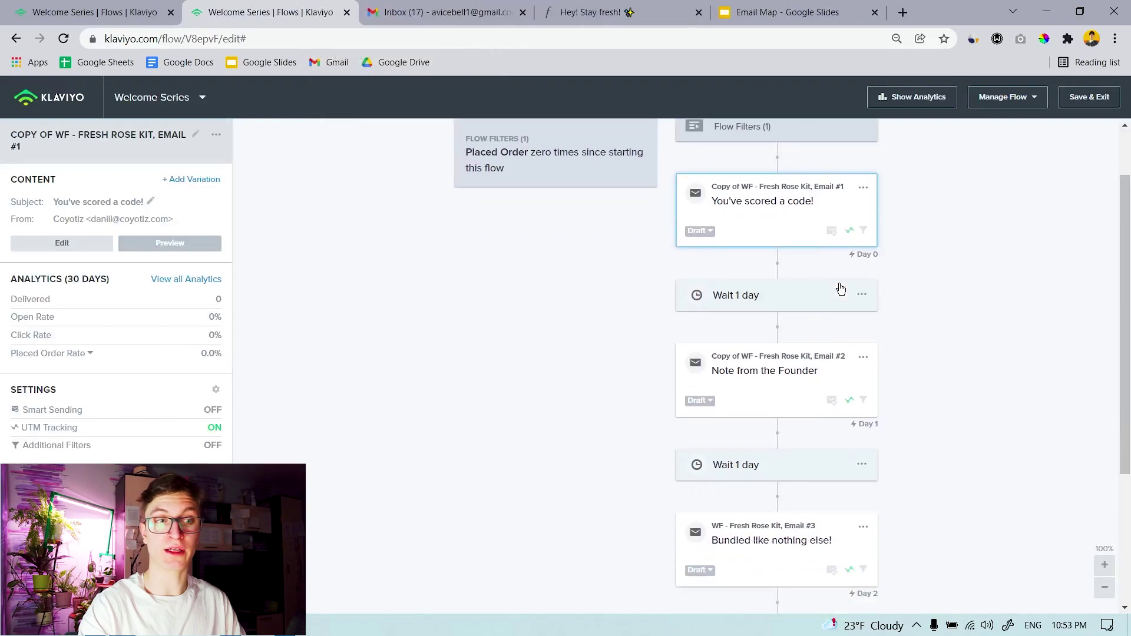
left_click(777, 299)
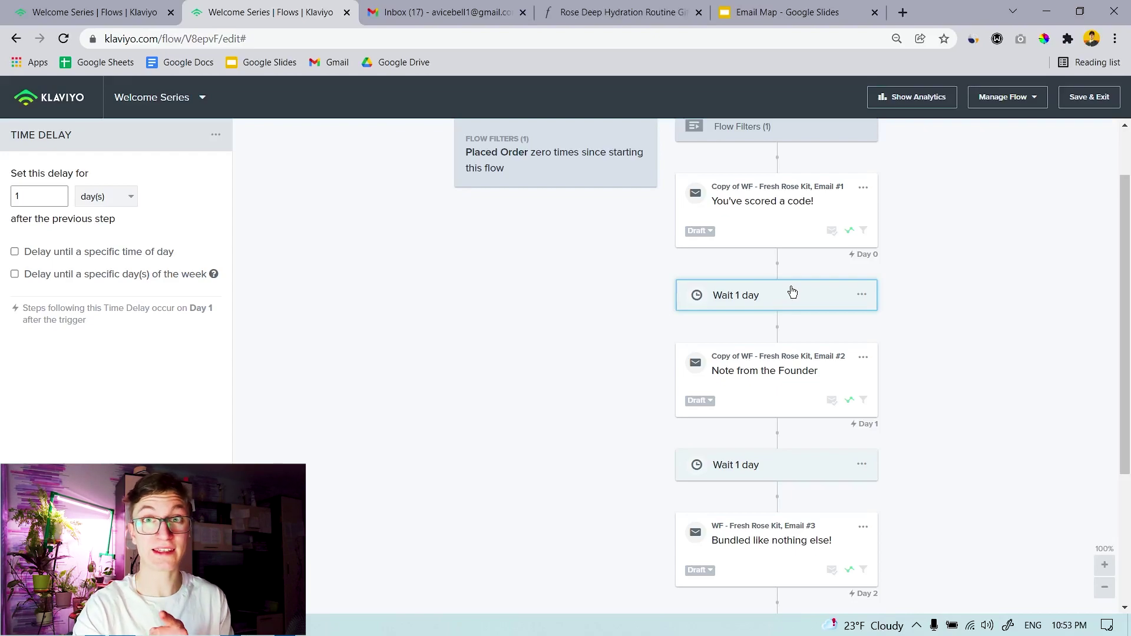
left_click(761, 371)
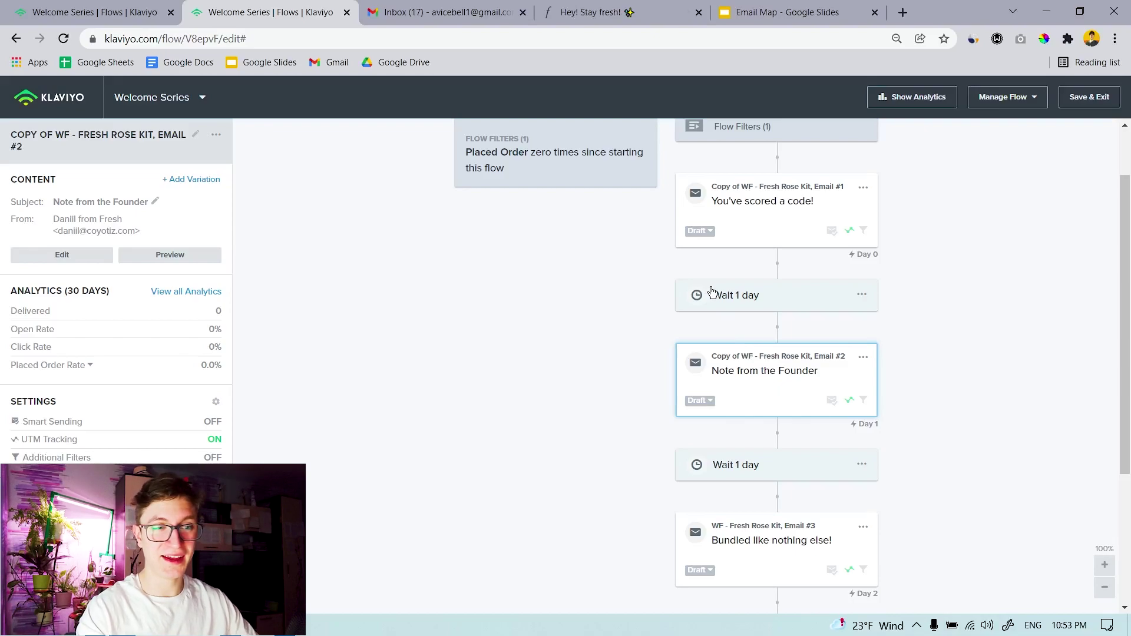
left_click(739, 307)
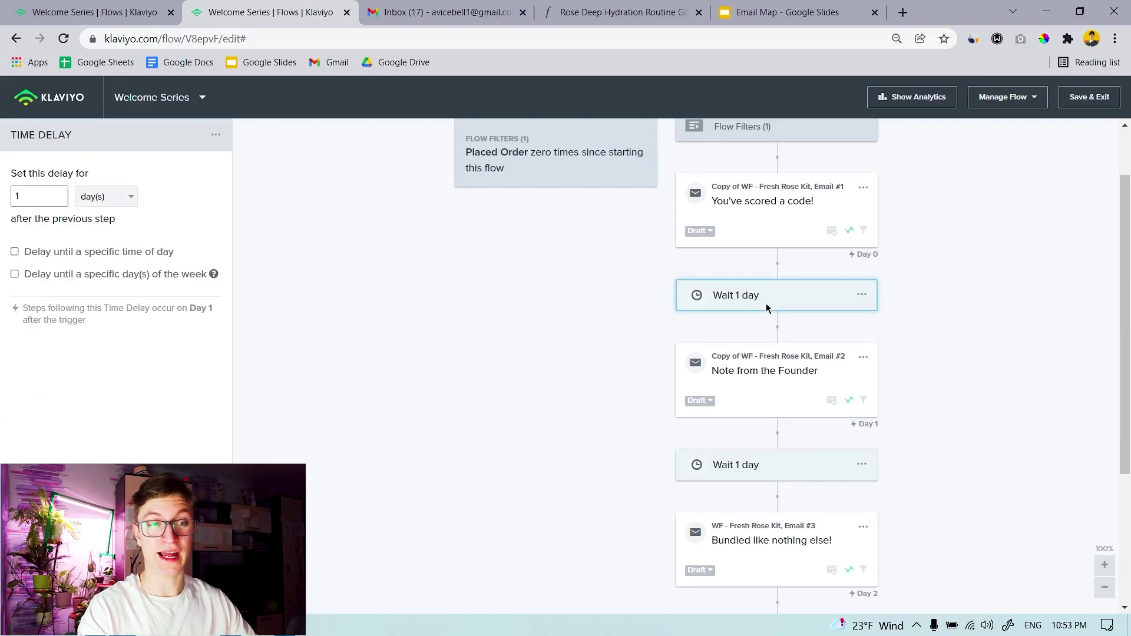
left_click(810, 349)
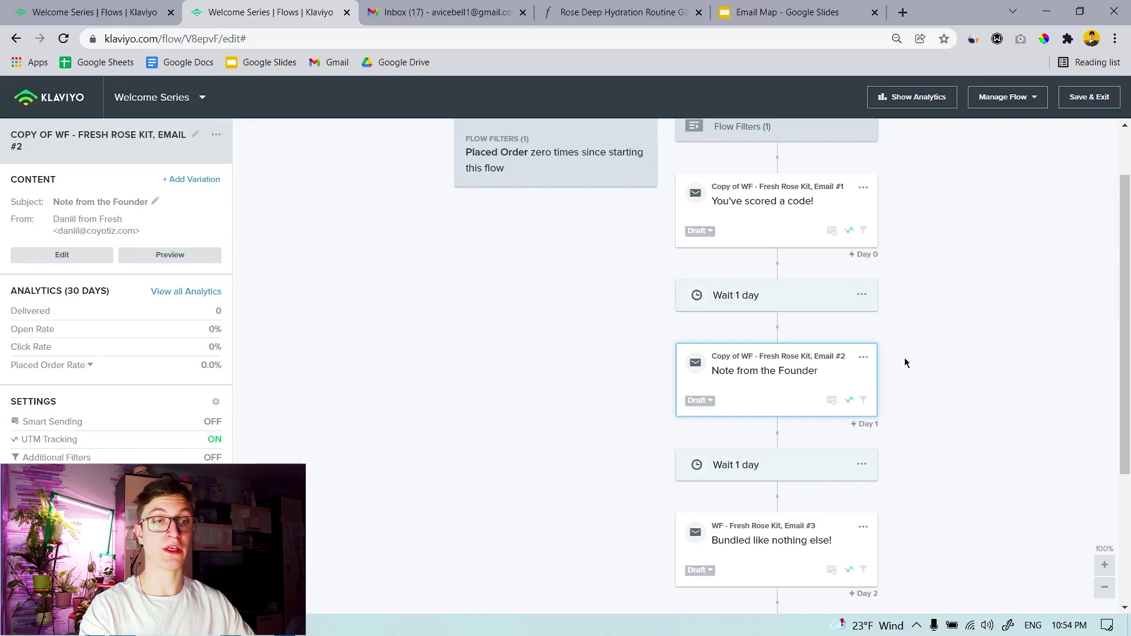
scroll(905, 362, "up", 1)
left_click(799, 292)
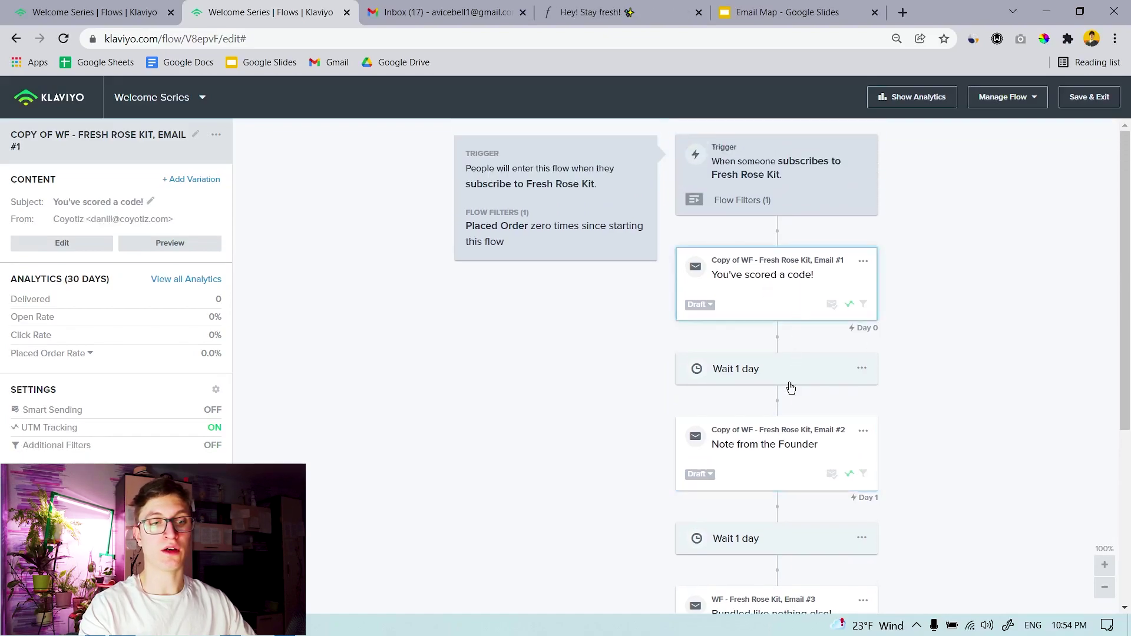
scroll(790, 377, "down", 1)
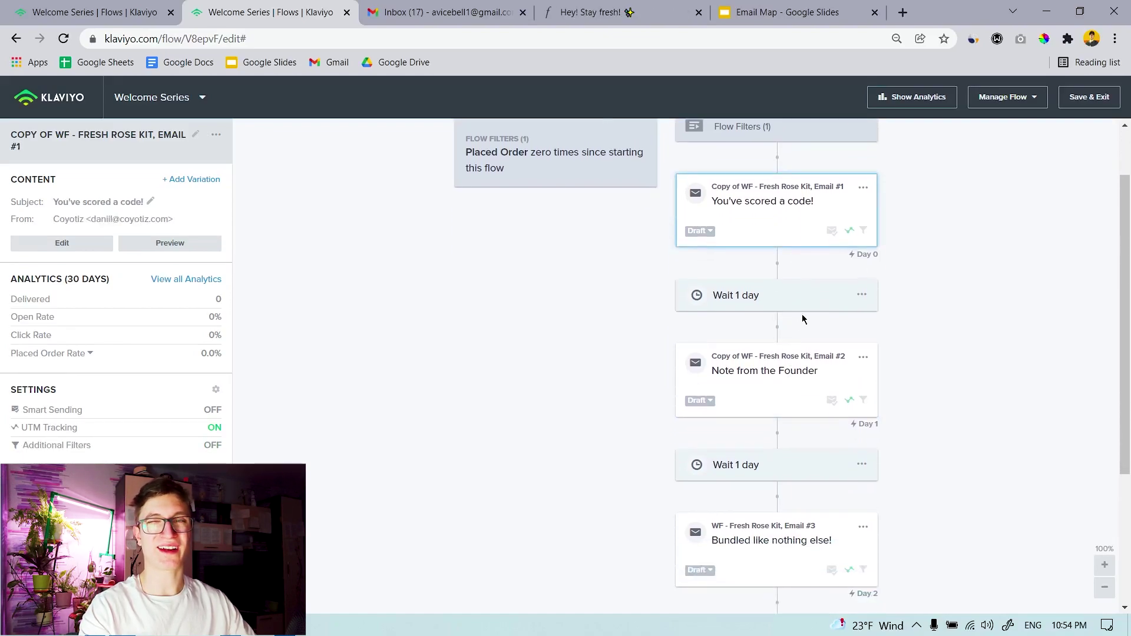
Open the content of Email #2, "Note from the Founder", for editing, logging back in to Klaviyo with the prefilled credentials.
left_click(778, 366)
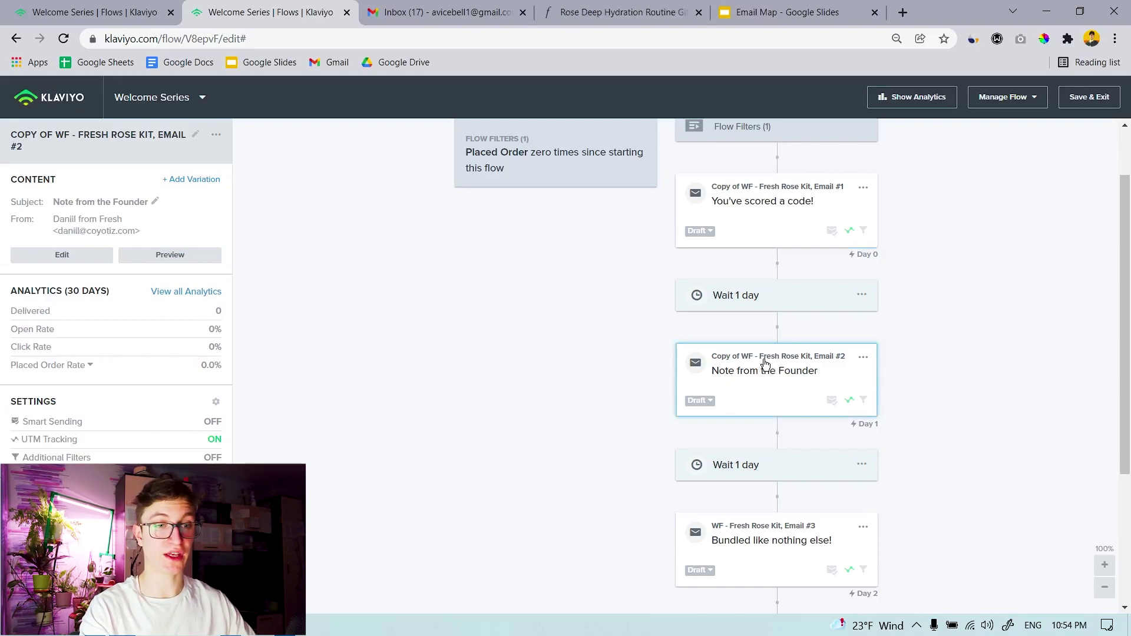
left_click(863, 361)
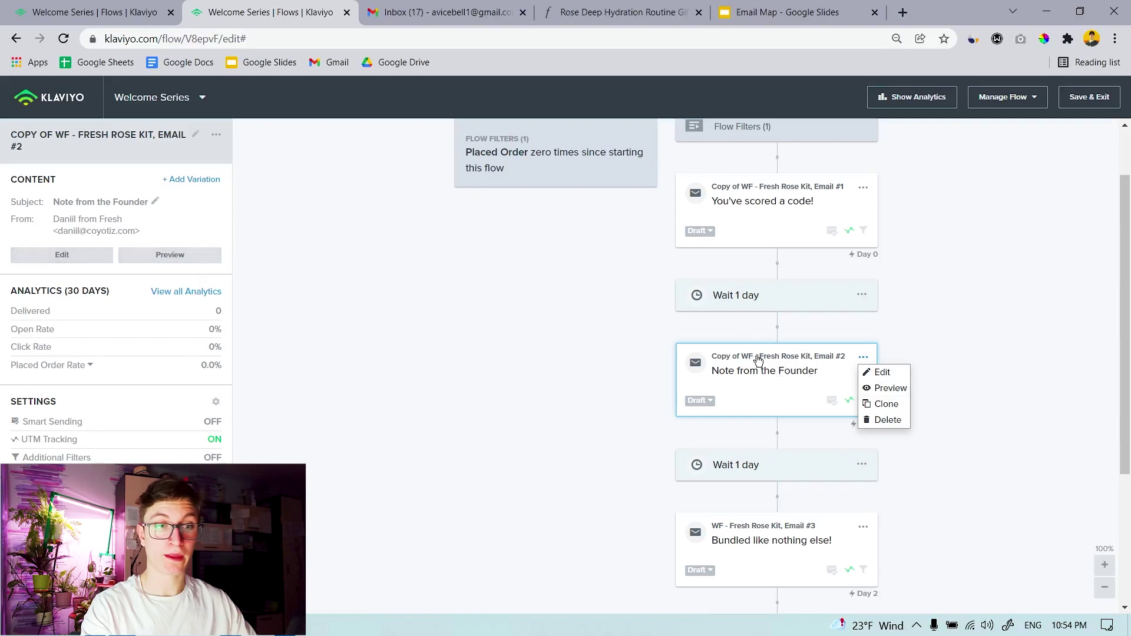
left_click(78, 254)
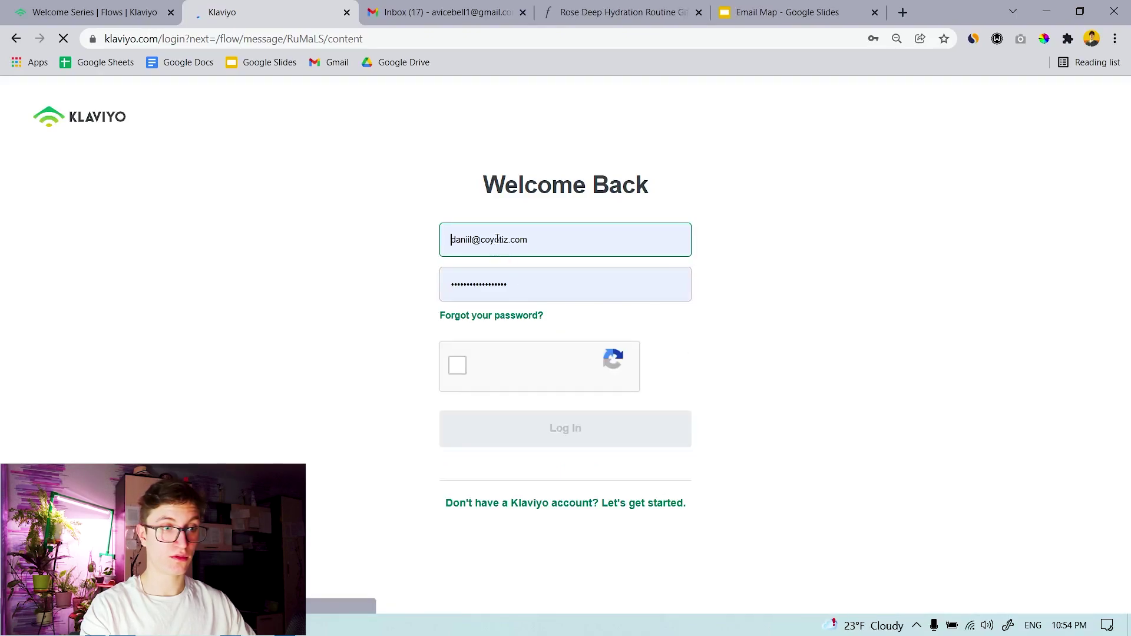
left_click(458, 366)
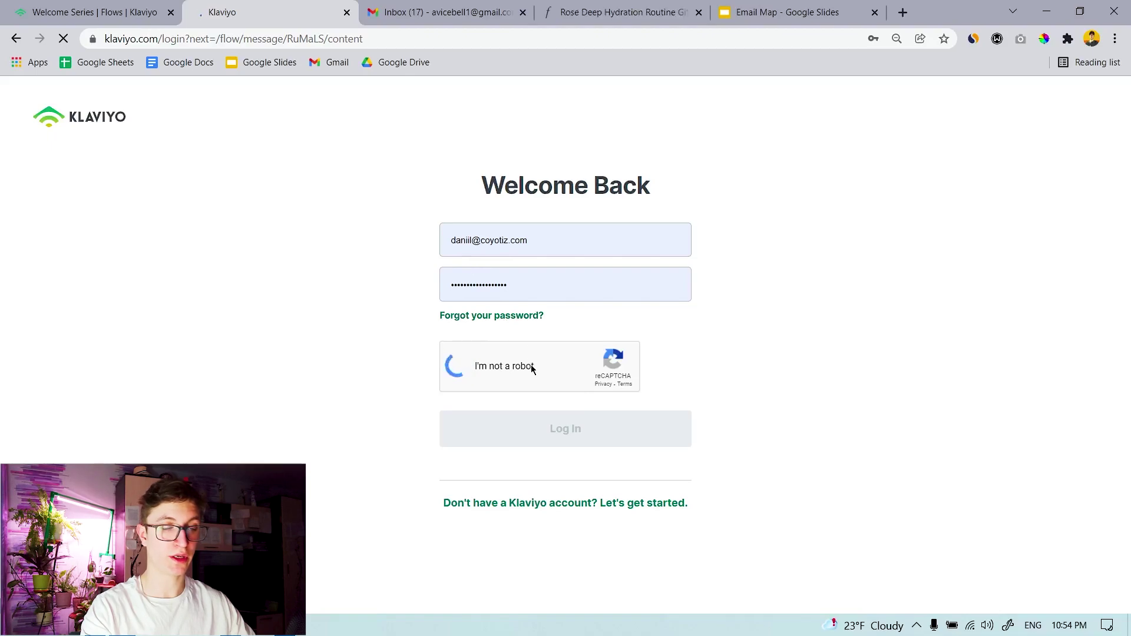
left_click(555, 436)
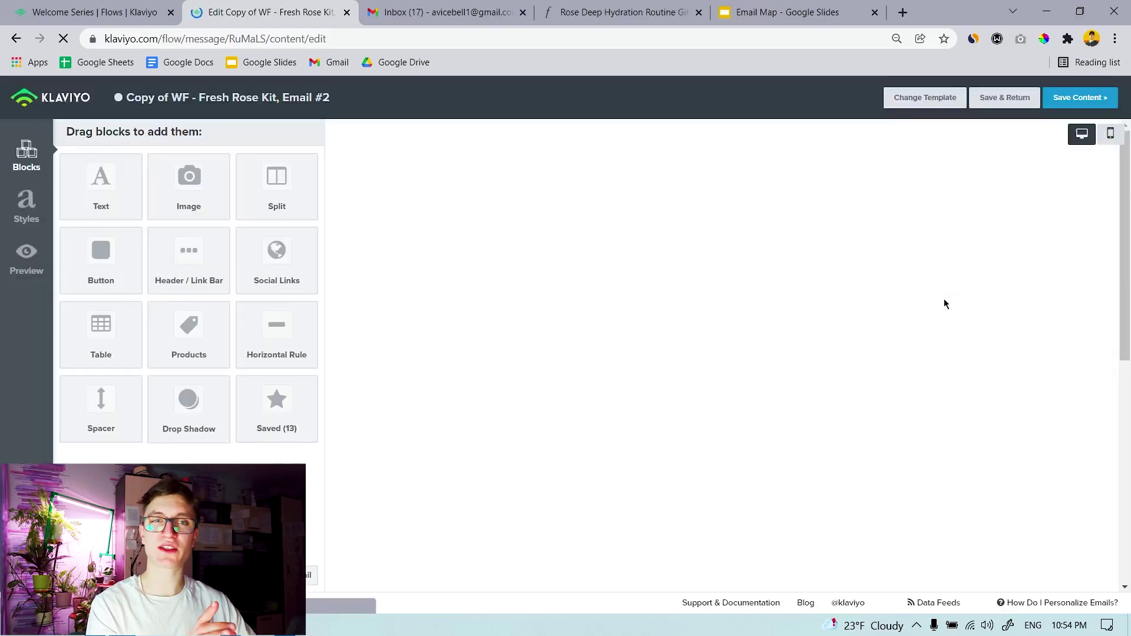
Read through the content of Email #2, from the founder's introduction and kit image down to the coupon section.
scroll(818, 359, "down", 7)
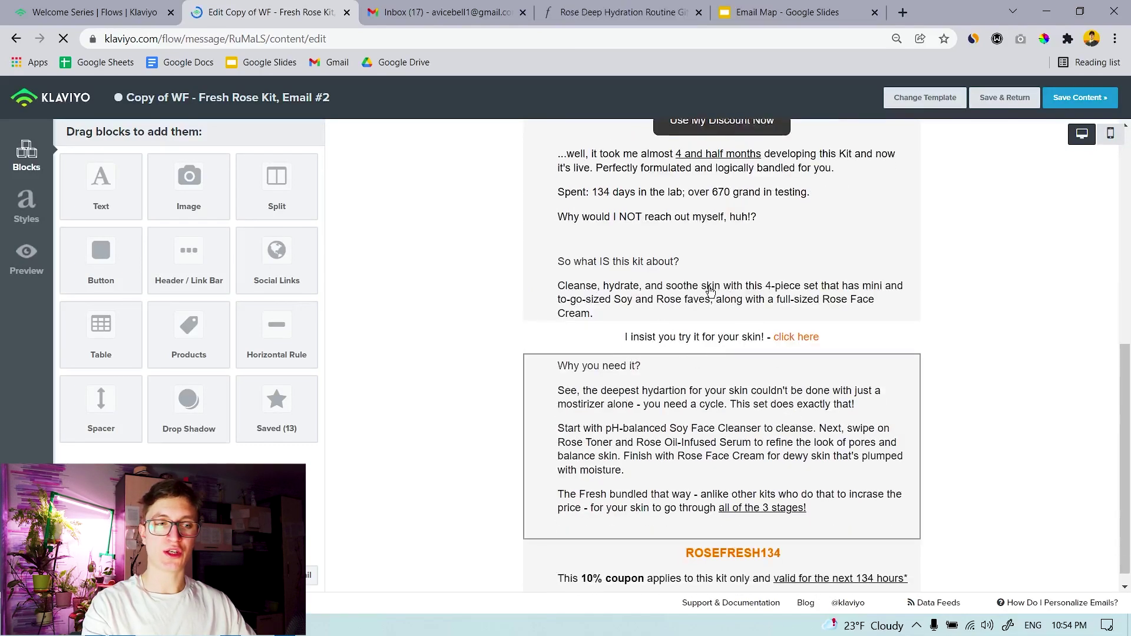
scroll(710, 289, "down", 1)
scroll(710, 290, "down", 4)
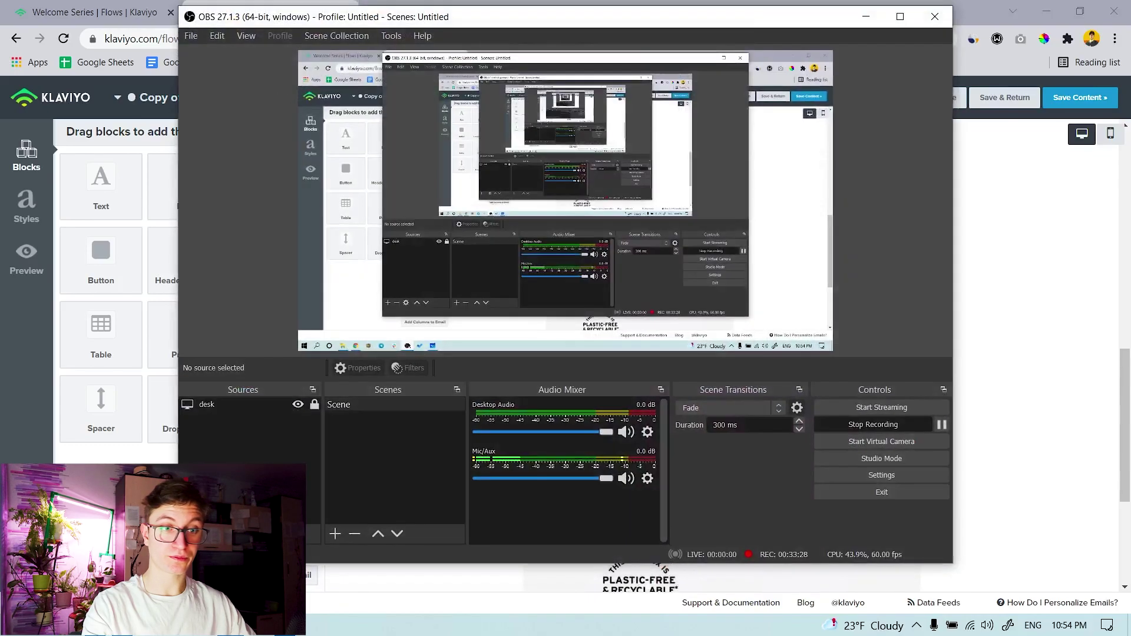
scroll(597, 389, "down", 4)
scroll(598, 389, "up", 15)
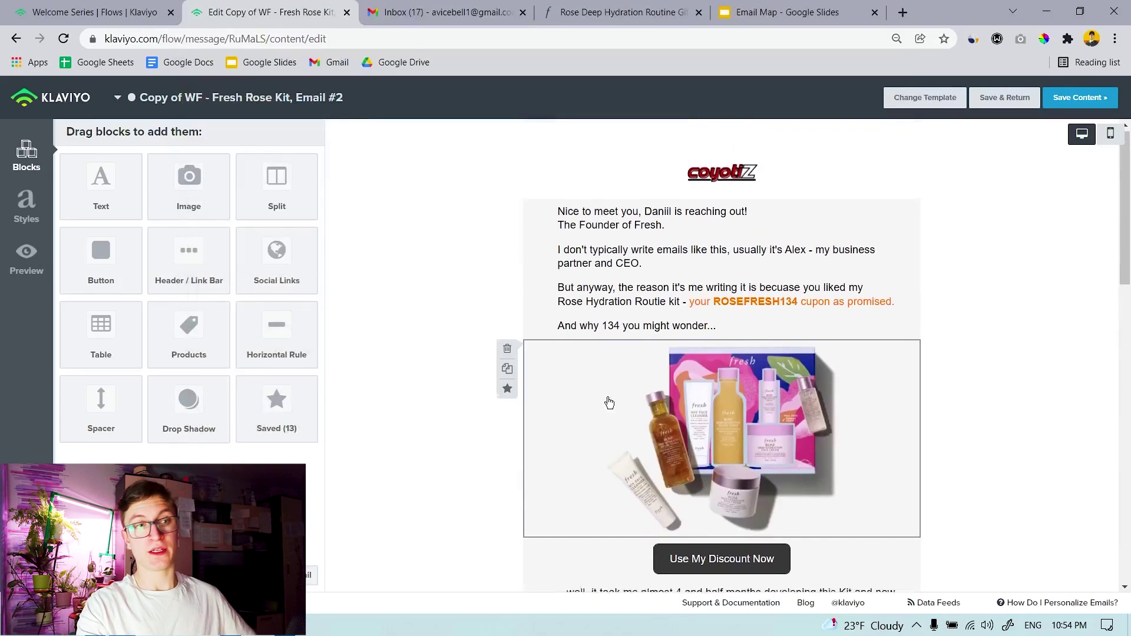
scroll(619, 385, "down", 15)
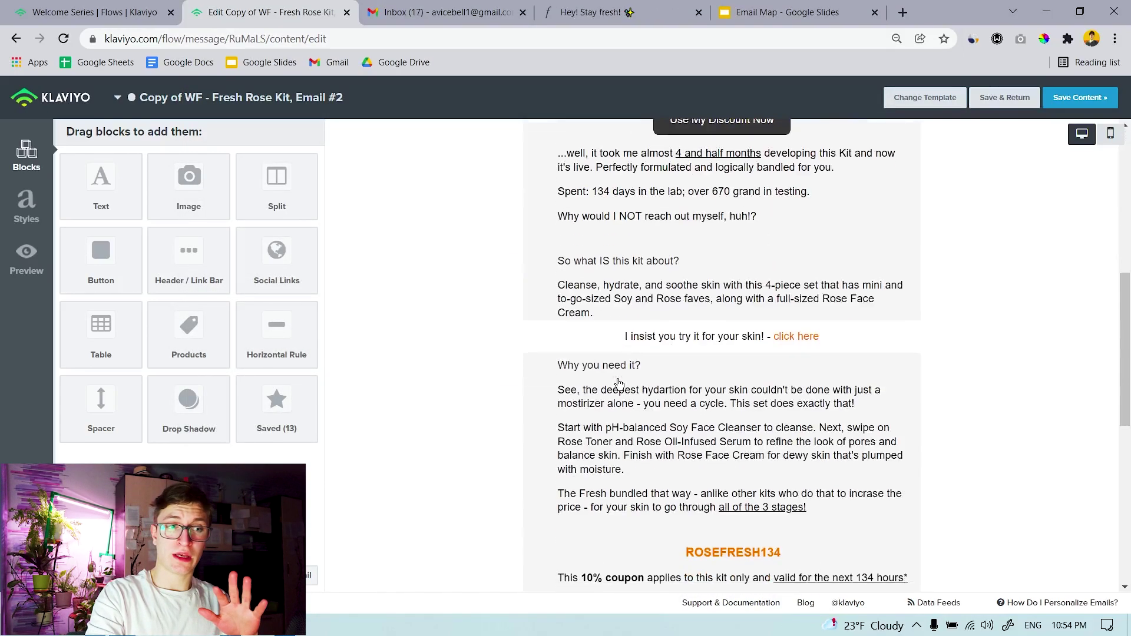
scroll(707, 382, "up", 15)
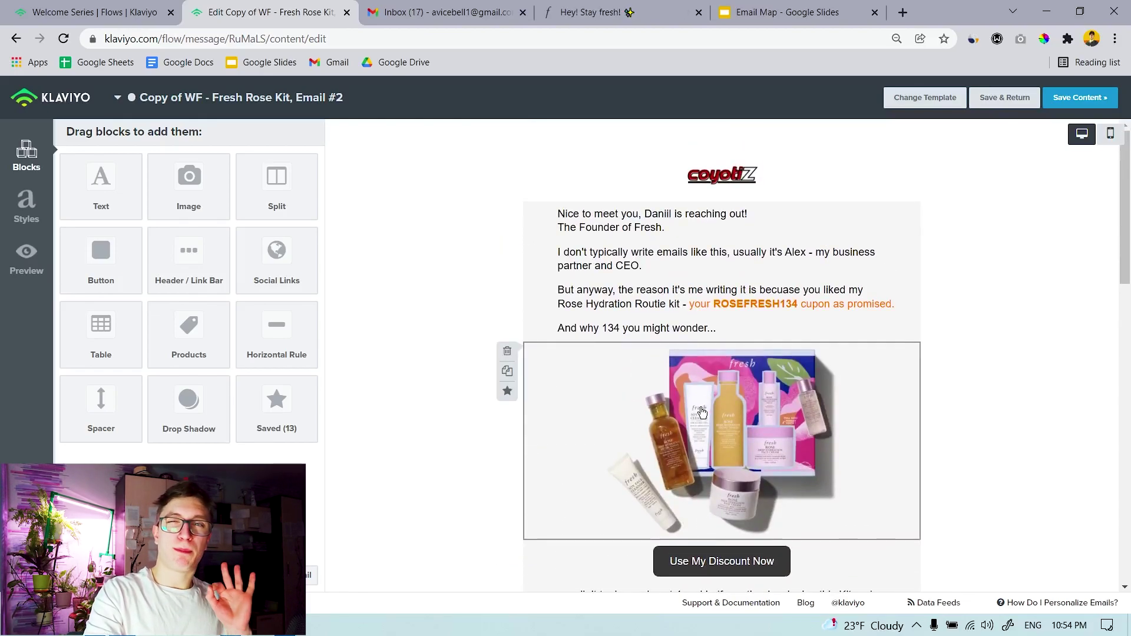
scroll(701, 412, "down", 10)
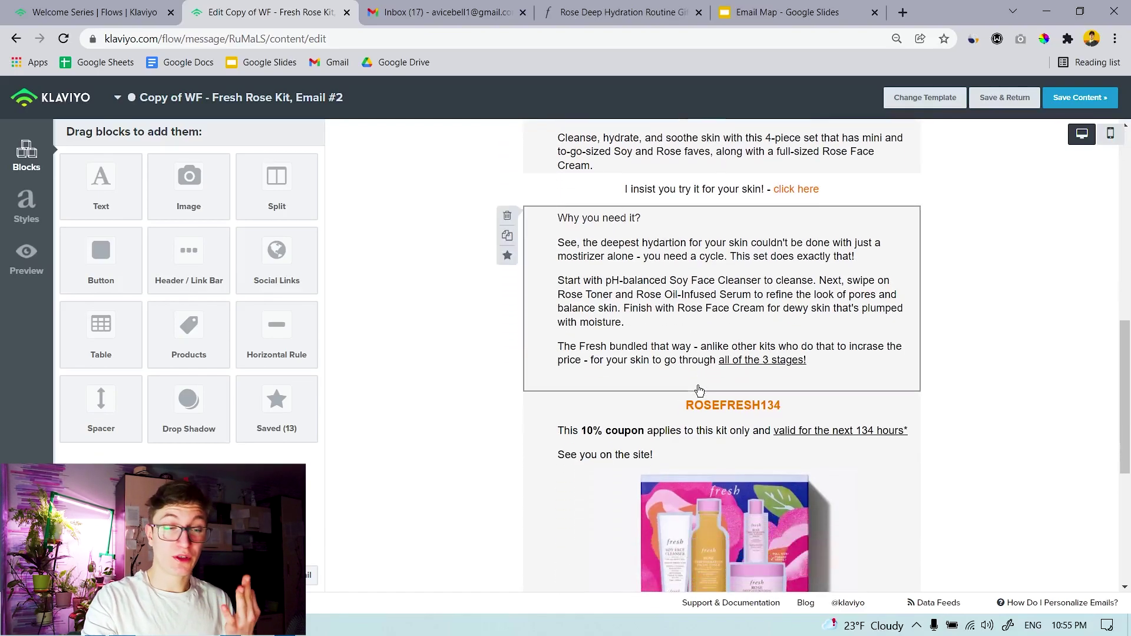
Skim the whole desktop layout of Email #2, from the founder's introduction down to the footer and back.
scroll(699, 390, "up", 8)
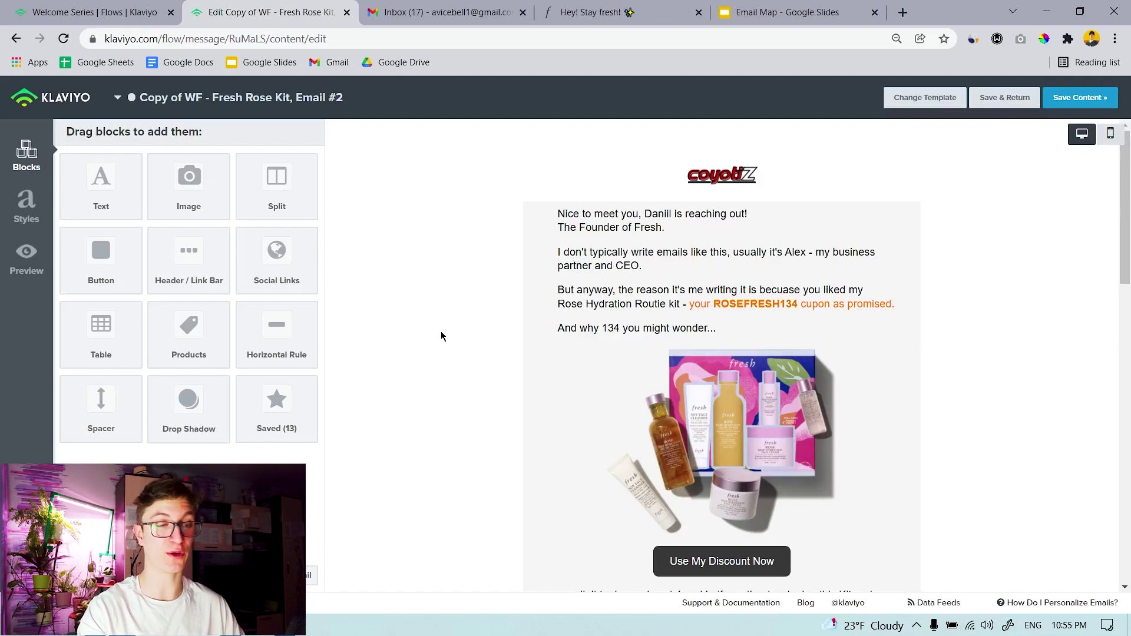
scroll(640, 288, "down", 11)
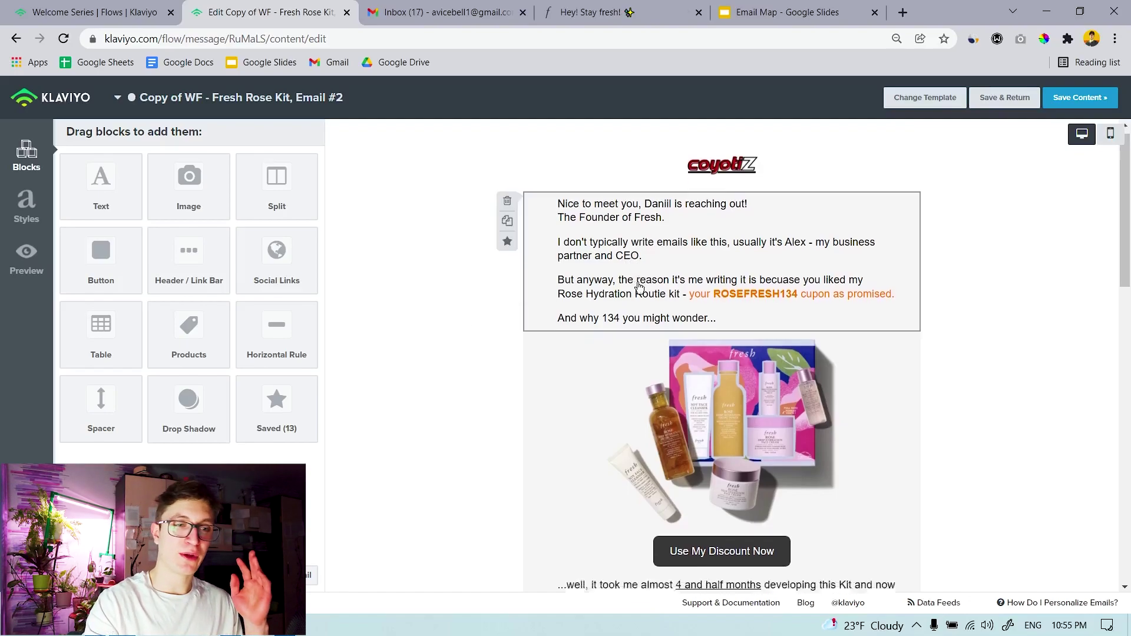
scroll(640, 288, "down", 5)
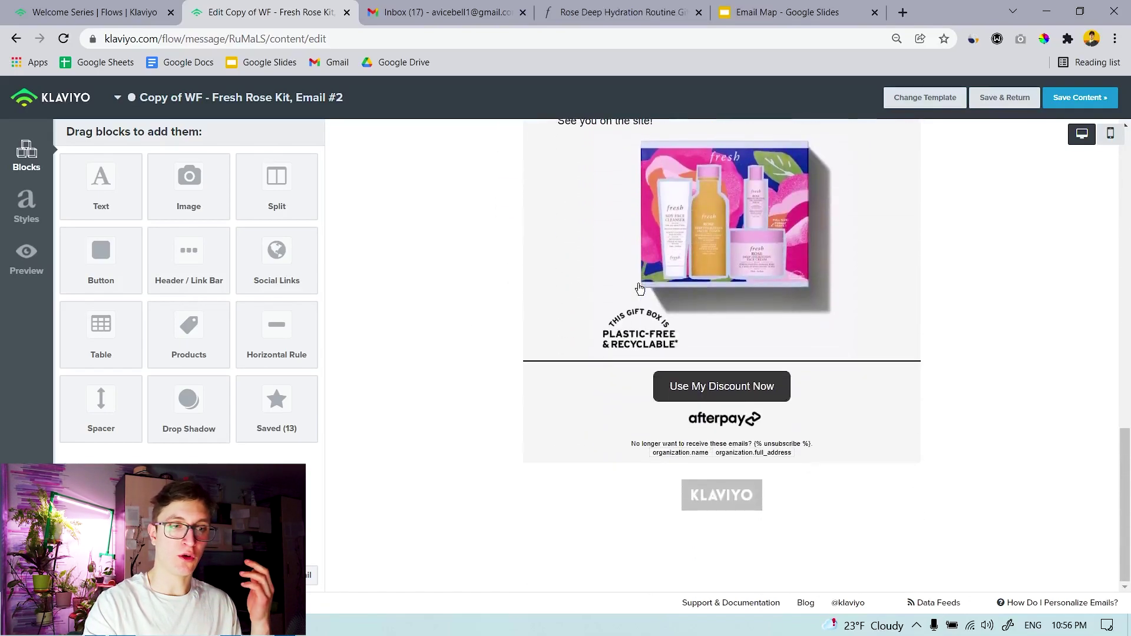
scroll(645, 307, "up", 10)
scroll(648, 312, "up", 1)
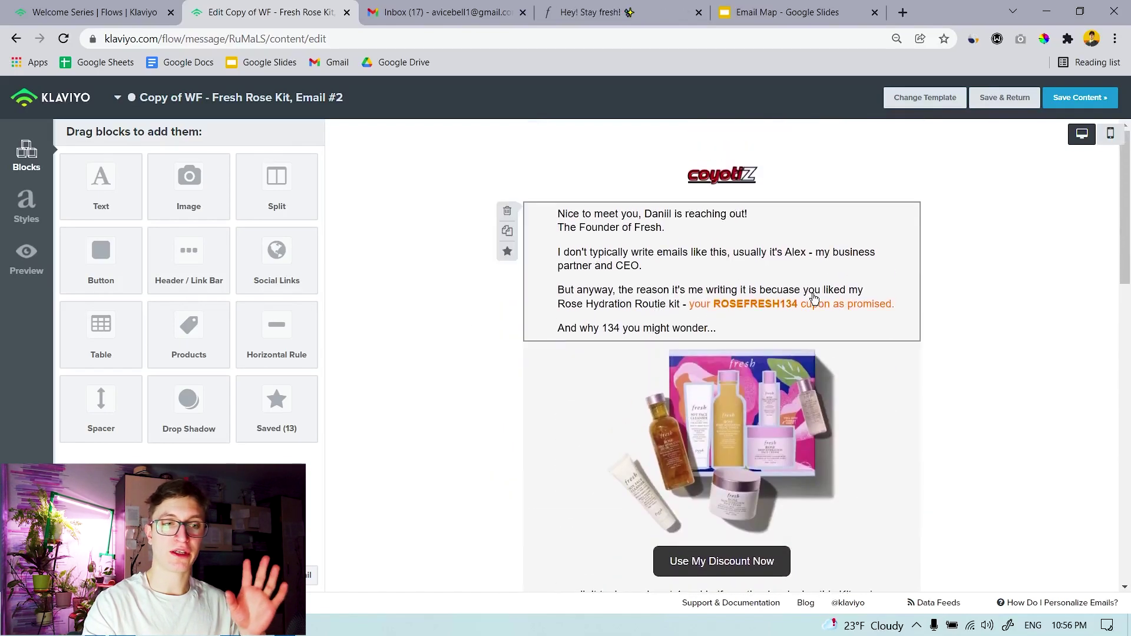
Examine the opening of Email #2: the founder's introduction, the coupon line, the kit image and the first discount button.
scroll(872, 305, "down", 1)
scroll(899, 305, "down", 1)
scroll(897, 304, "up", 1)
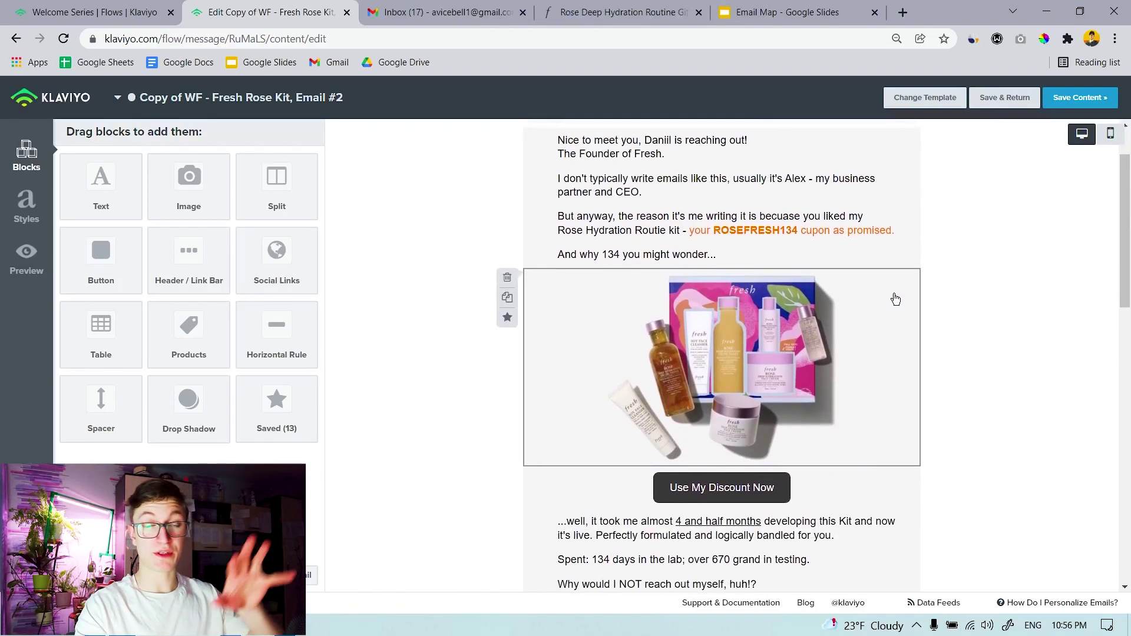
scroll(896, 302, "up", 1)
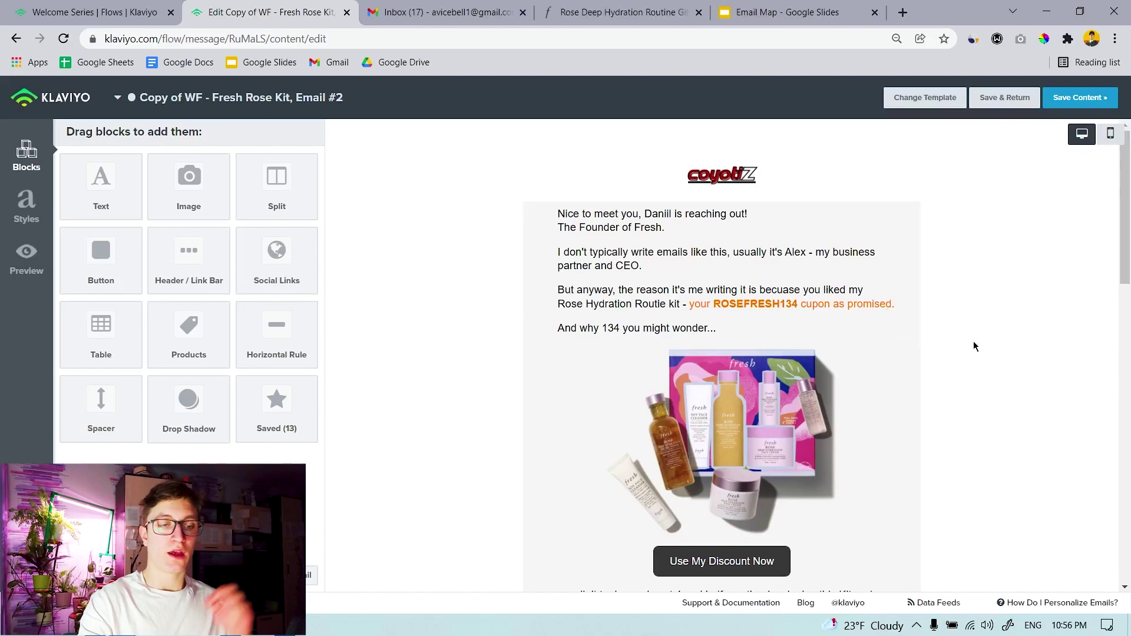
scroll(973, 359, "down", 1)
scroll(973, 359, "up", 1)
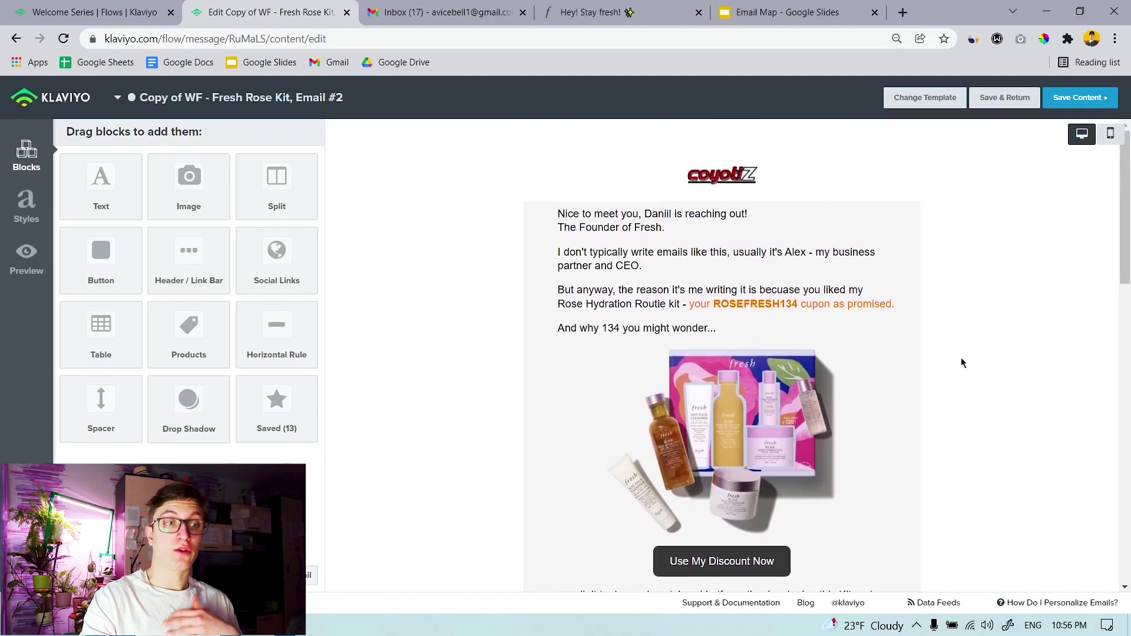
scroll(771, 330, "down", 3)
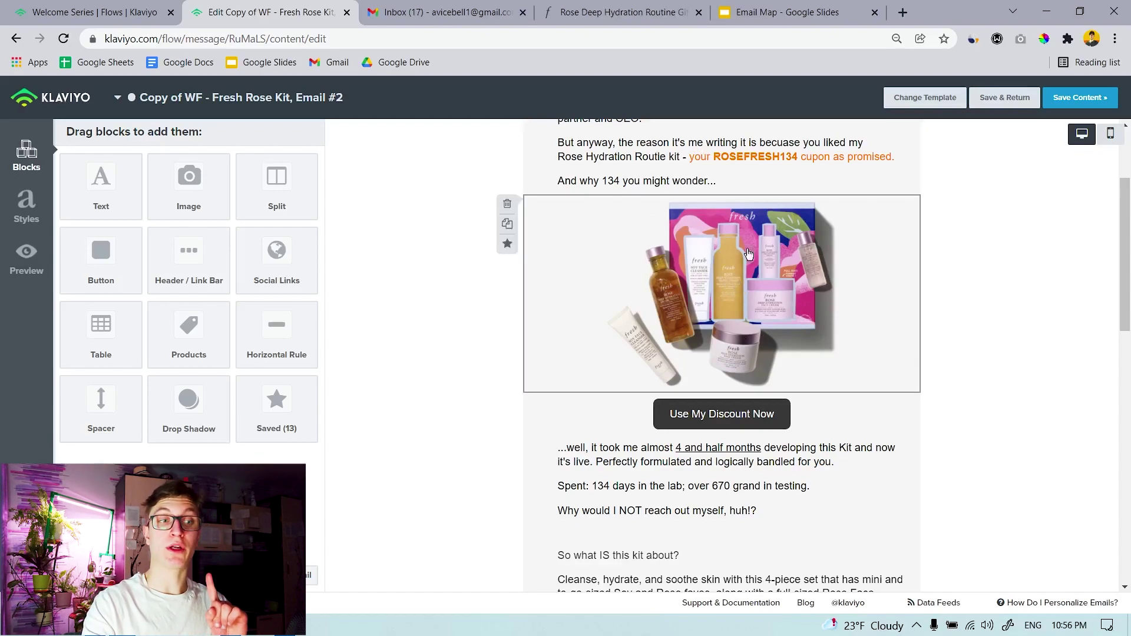
scroll(661, 366, "down", 1)
scroll(619, 265, "up", 1)
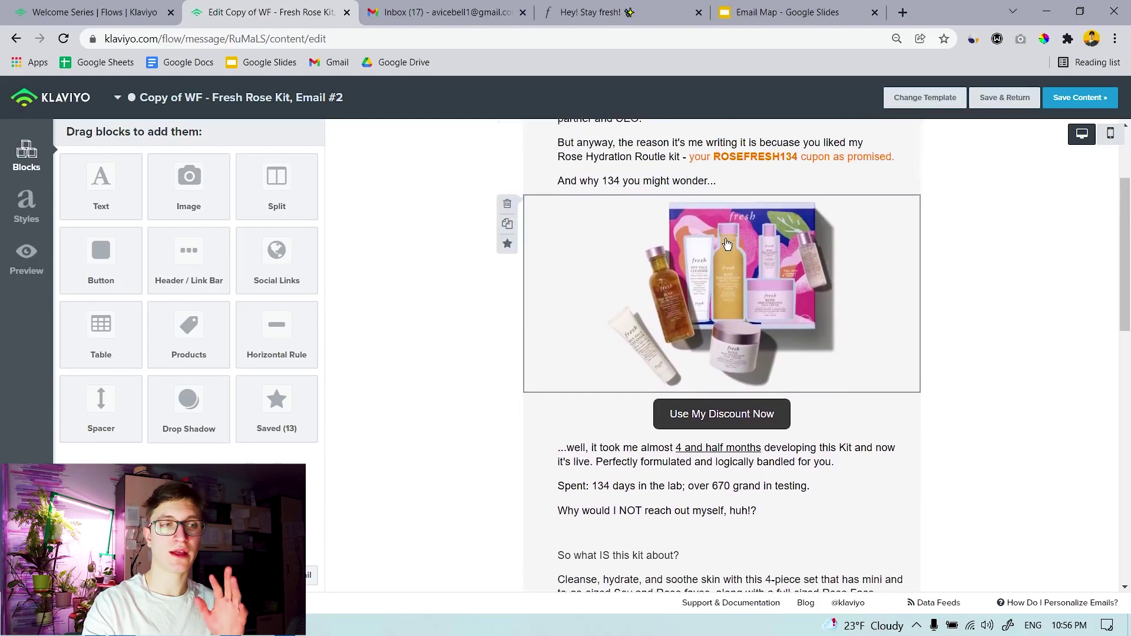
Glance at the Welcome Series flow, return to Email #2 and review its kit description, "Why you need it?" text and coupon section.
left_click(118, 12)
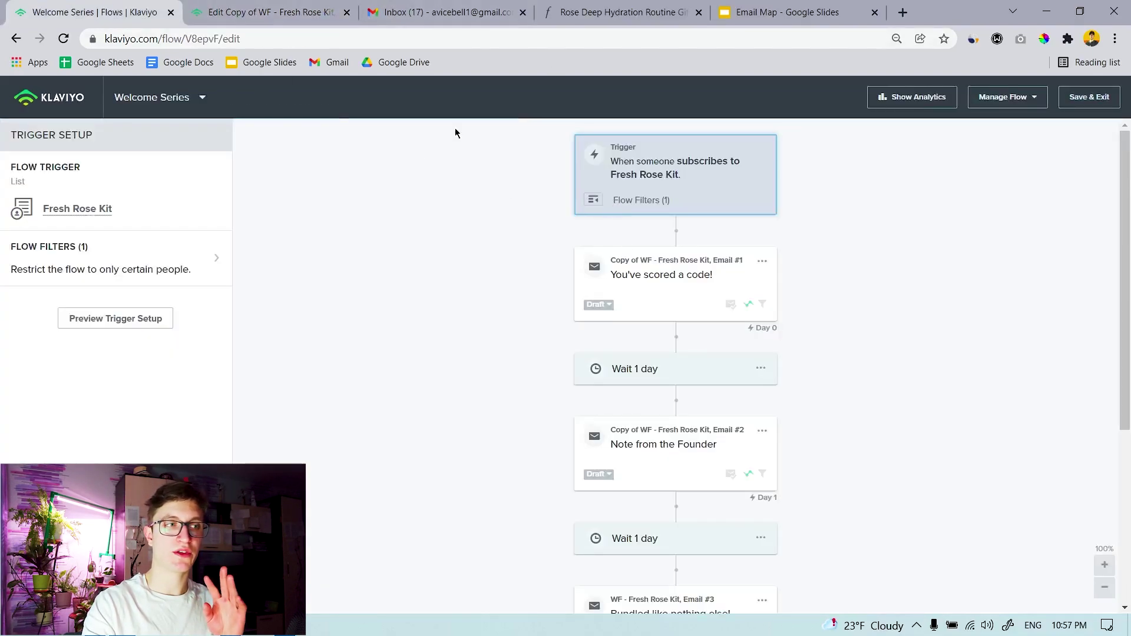
left_click(277, 12)
scroll(775, 292, "down", 9)
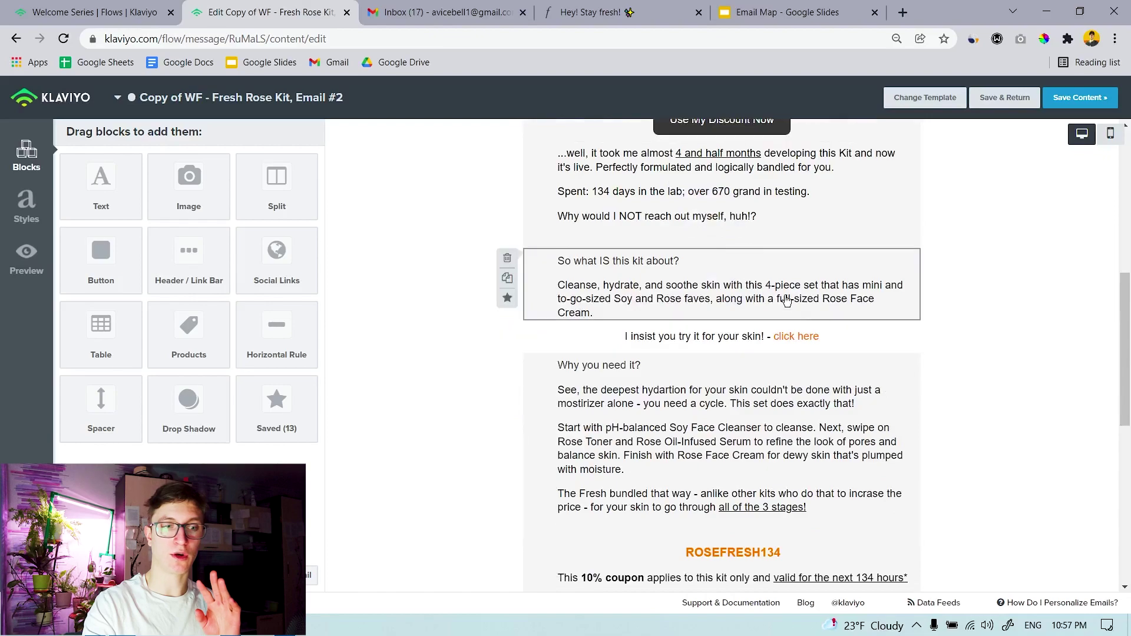
scroll(808, 370, "down", 3)
scroll(754, 295, "up", 3)
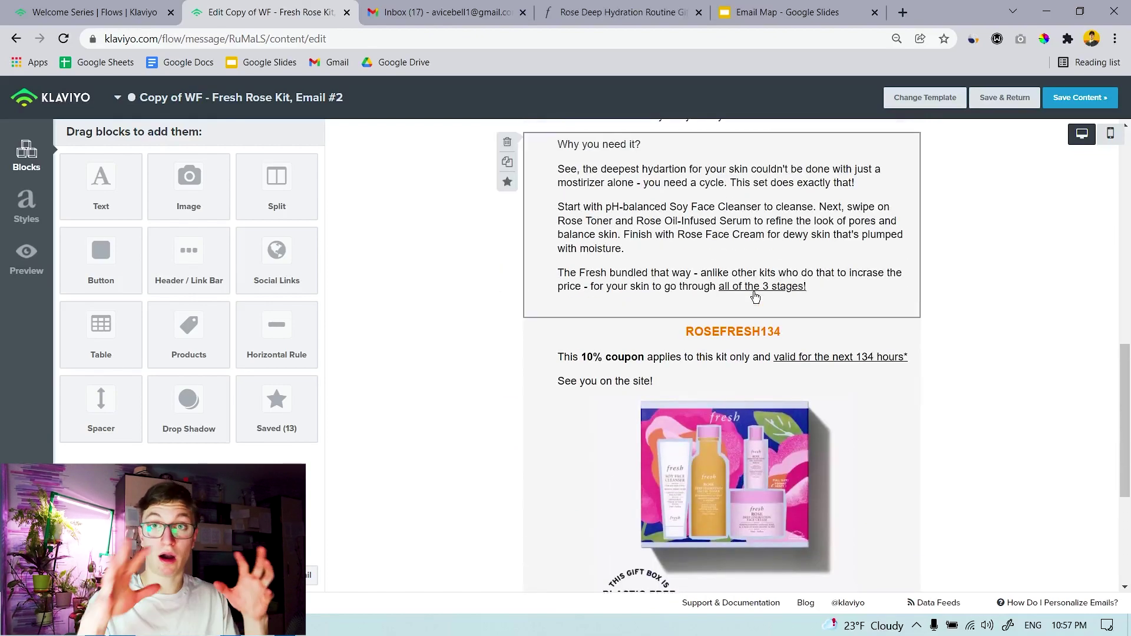
scroll(756, 296, "down", 4)
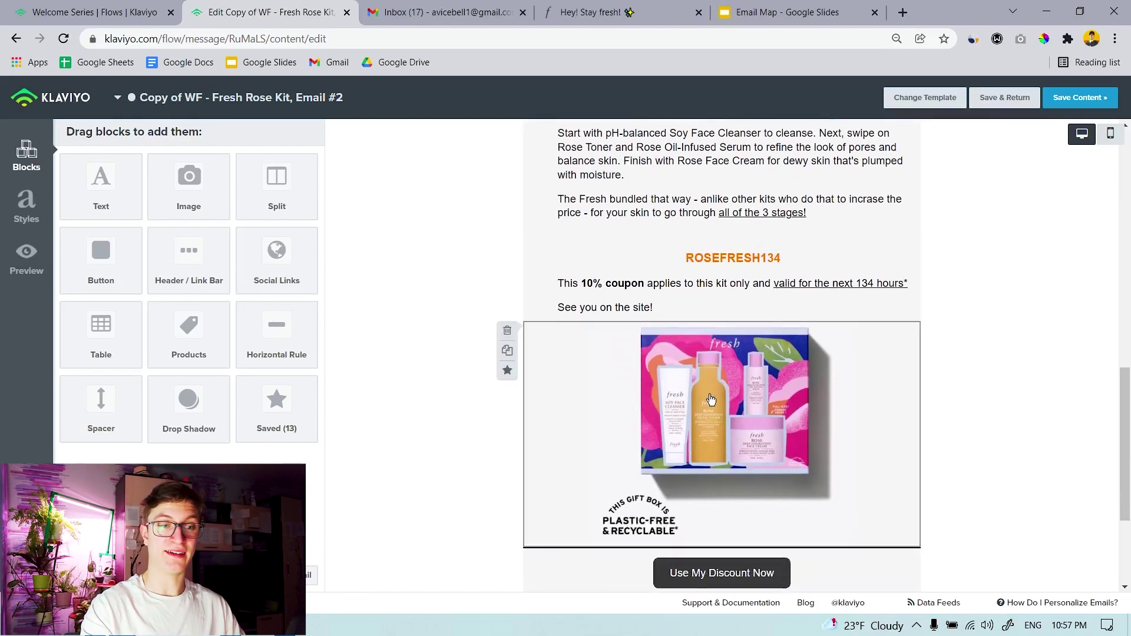
scroll(683, 392, "up", 1)
scroll(683, 392, "up", 4)
scroll(707, 395, "down", 3)
scroll(725, 398, "up", 7)
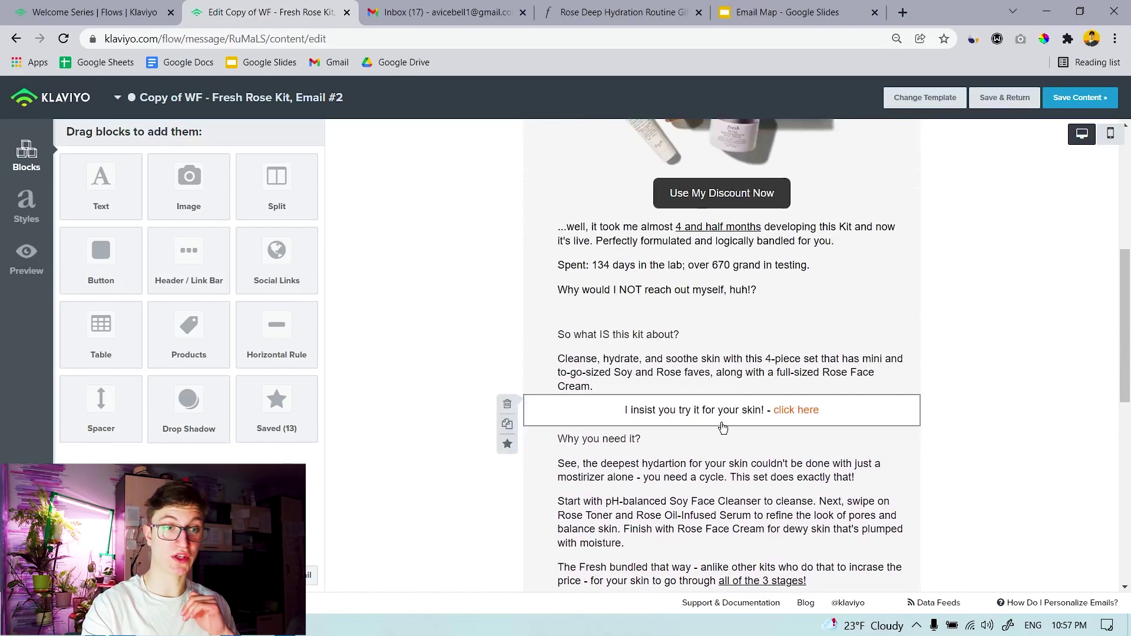
scroll(724, 425, "up", 6)
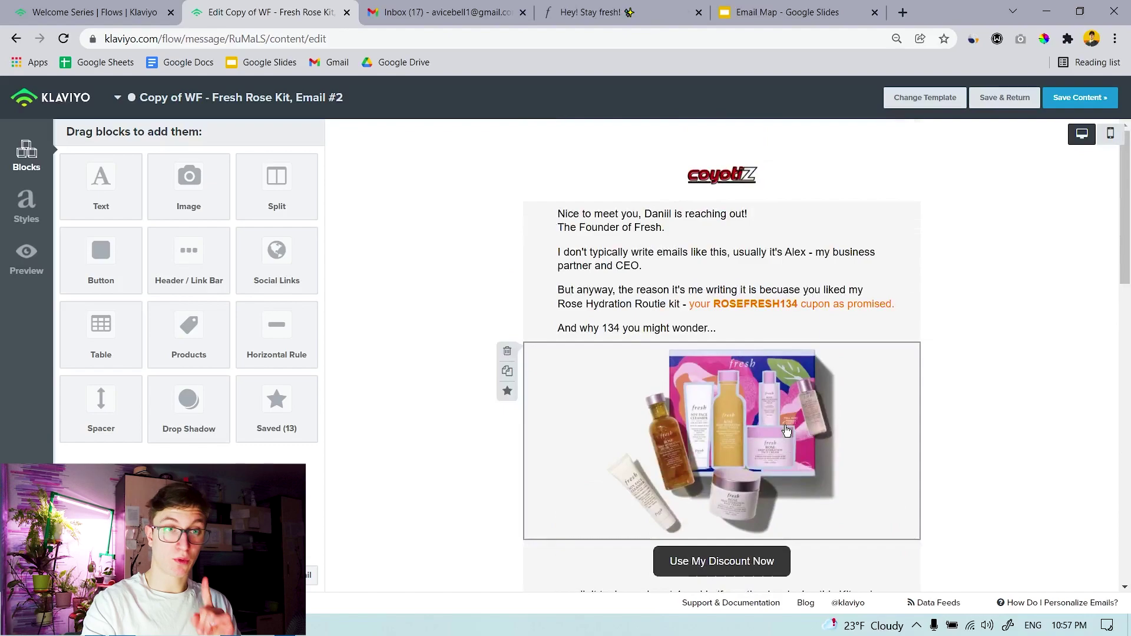
Switch Email #2 to the mobile layout and skim it from the greeting to the footer.
left_click(1110, 134)
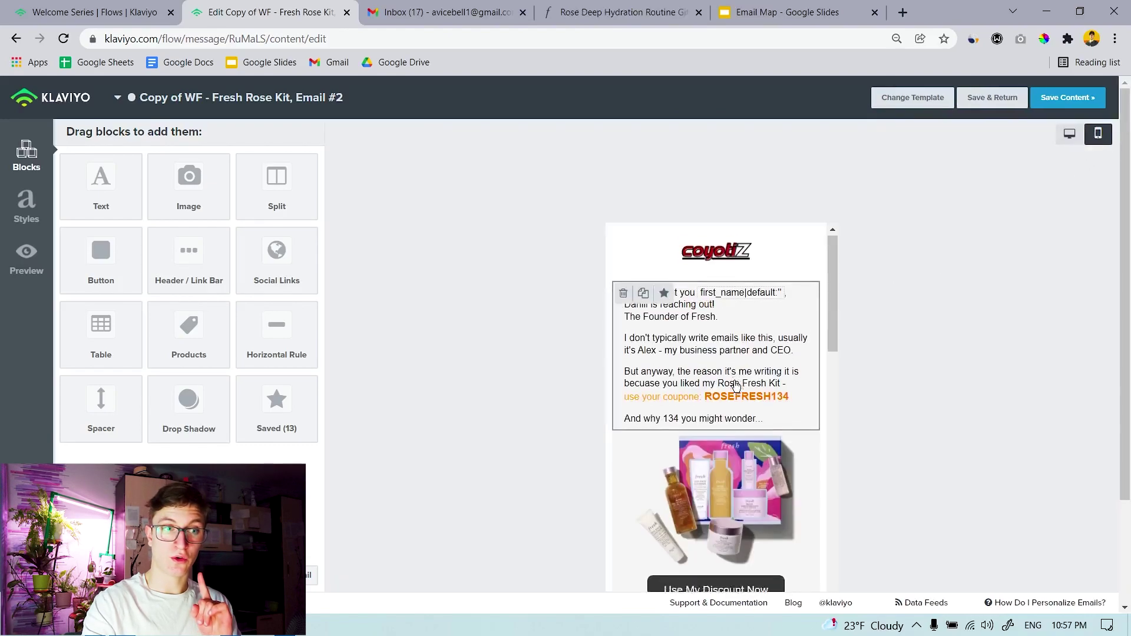
scroll(736, 386, "down", 5)
scroll(721, 409, "down", 2)
scroll(720, 417, "up", 2)
scroll(720, 420, "up", 7)
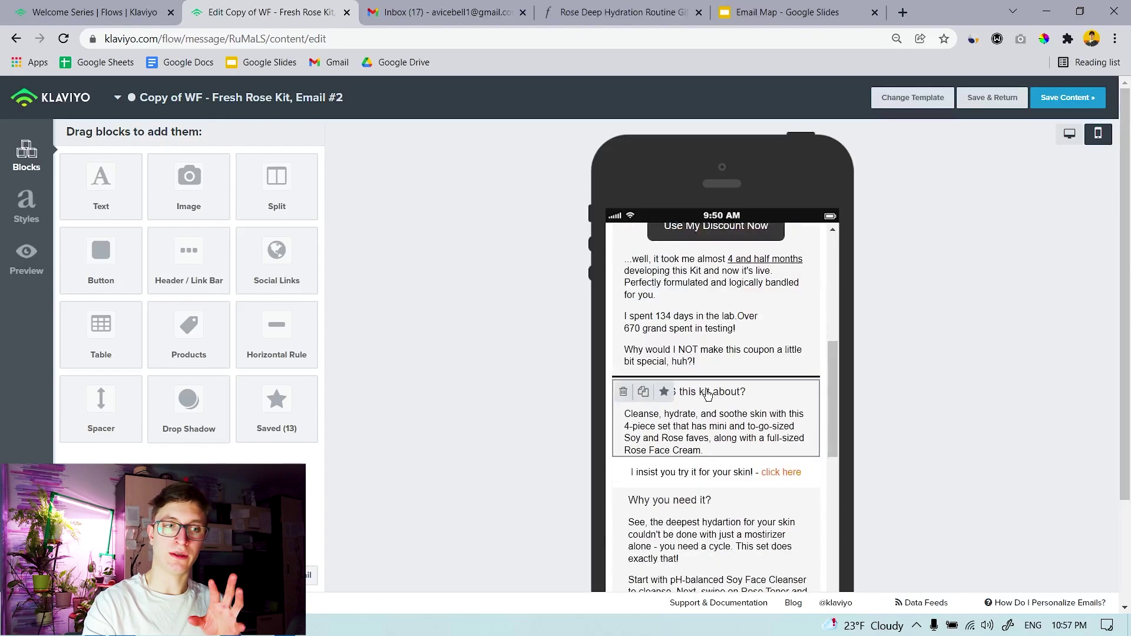
scroll(707, 394, "down", 7)
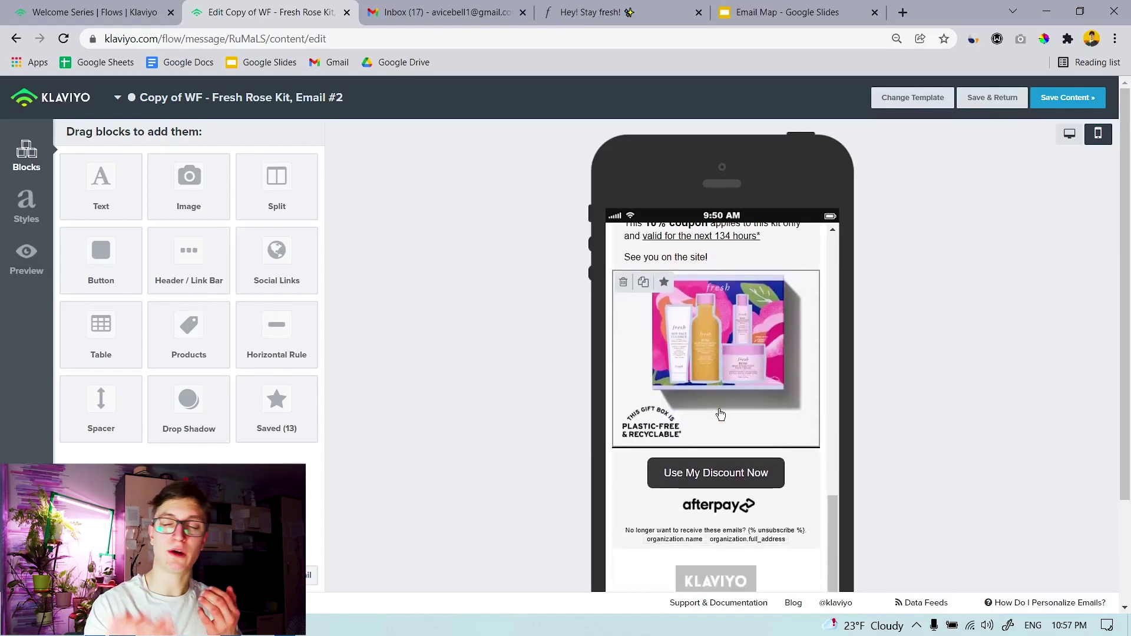
scroll(720, 414, "up", 10)
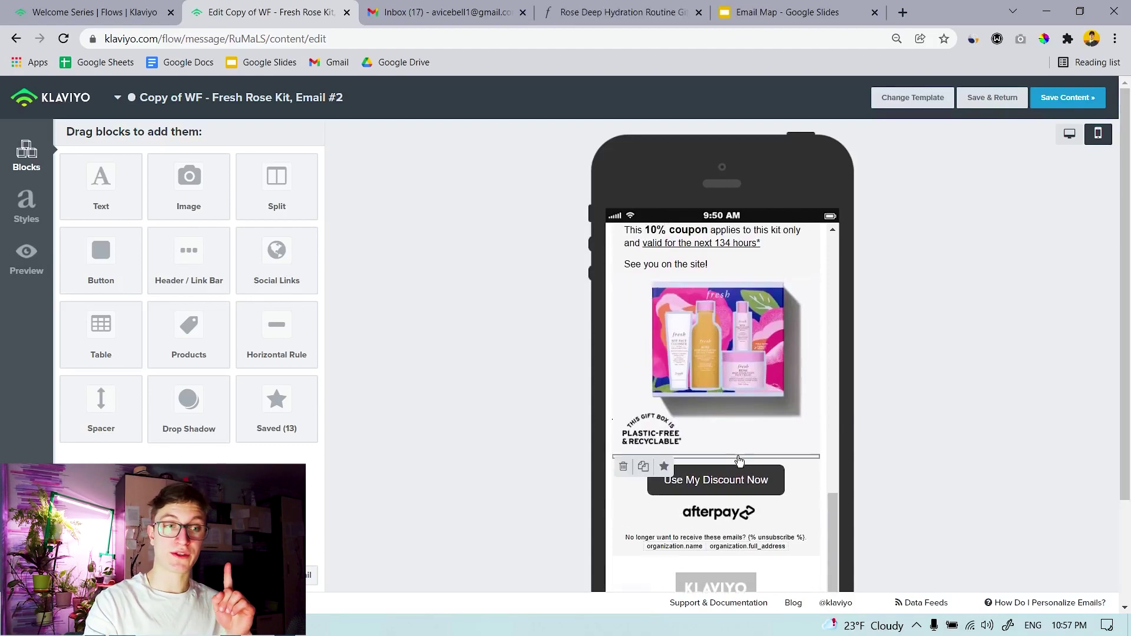
scroll(740, 468, "up", 1)
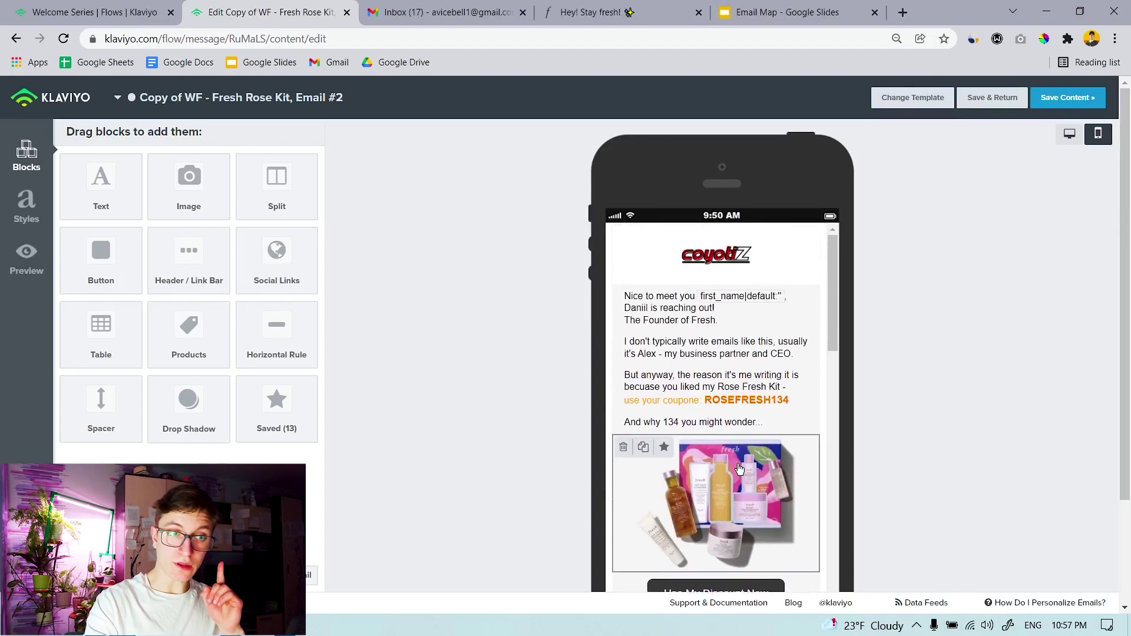
Examine the mobile layout's introduction, kit image, first discount button and the story of the kit's development.
scroll(740, 468, "down", 2)
scroll(740, 468, "up", 2)
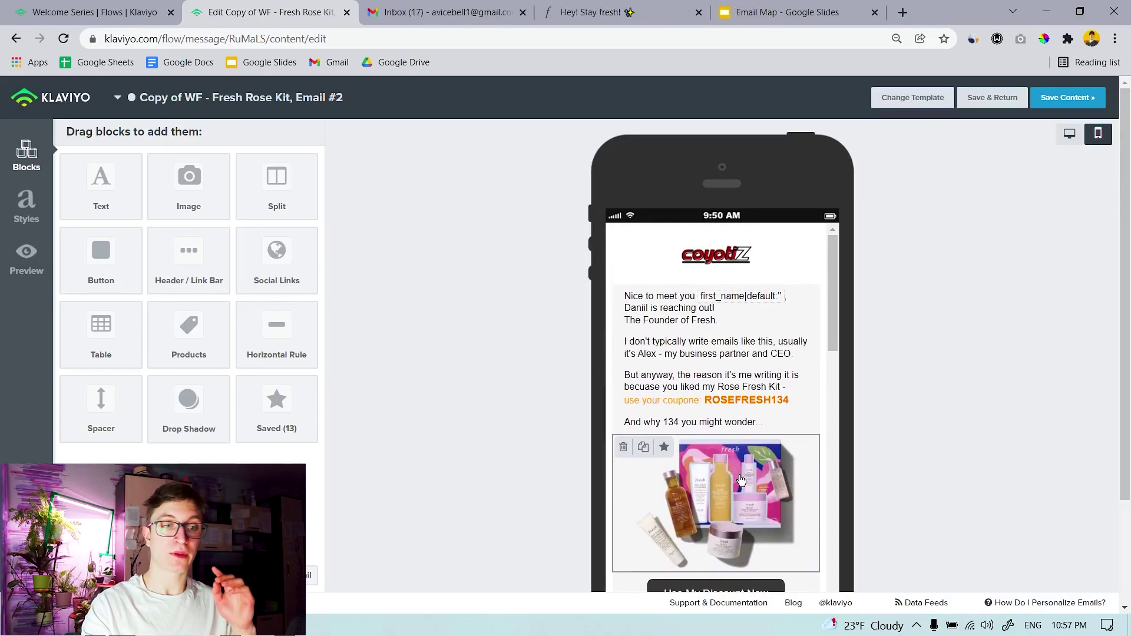
scroll(740, 468, "down", 1)
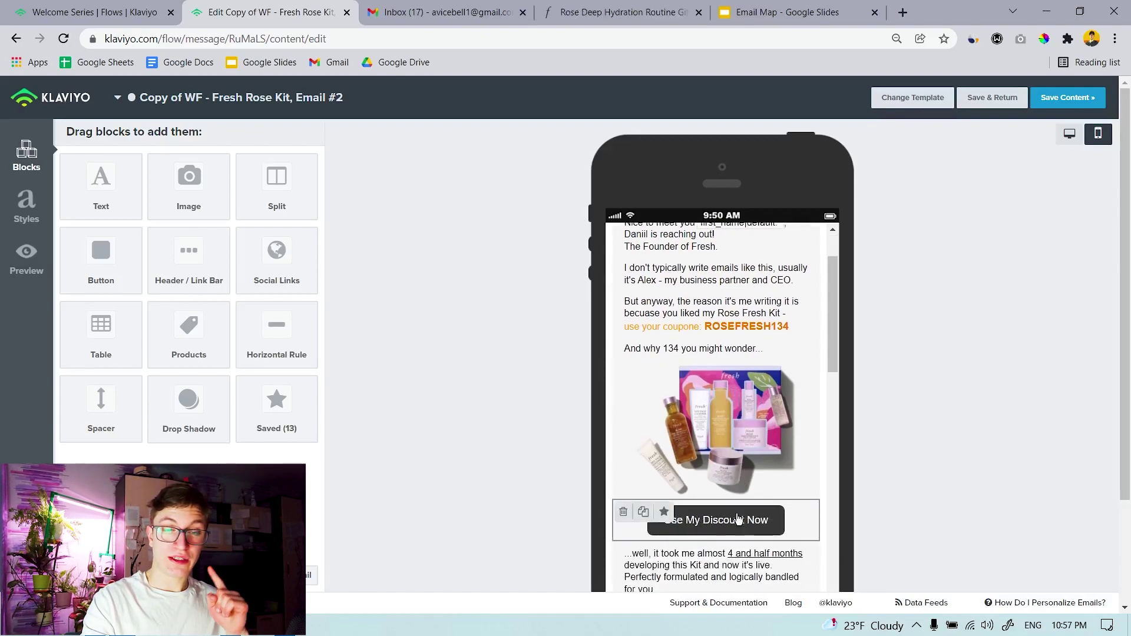
scroll(701, 526, "down", 3)
scroll(710, 529, "down", 2)
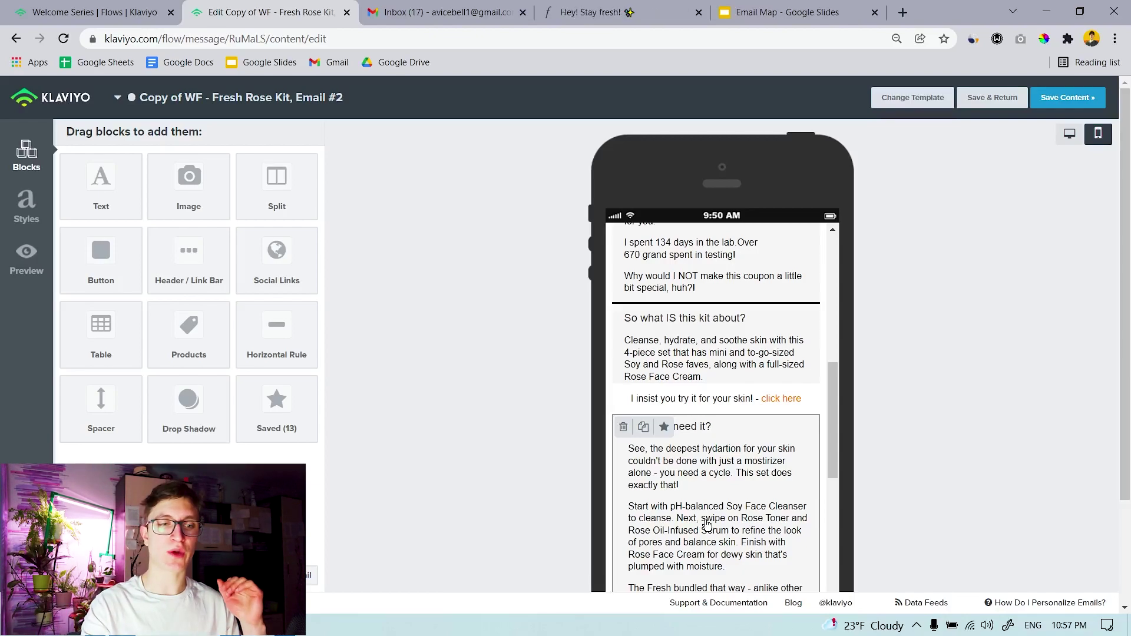
scroll(710, 522, "up", 6)
scroll(721, 517, "down", 5)
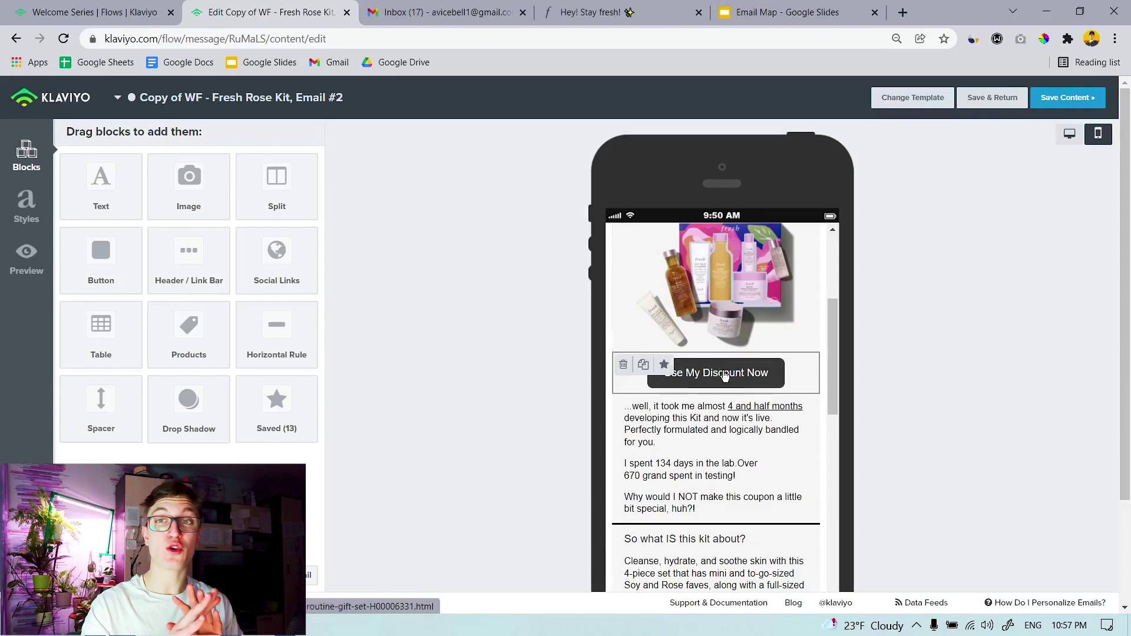
Read the mobile layout from the kit description through the "Why you need it?" text to the coupon, gift box image and footer.
scroll(727, 377, "down", 3)
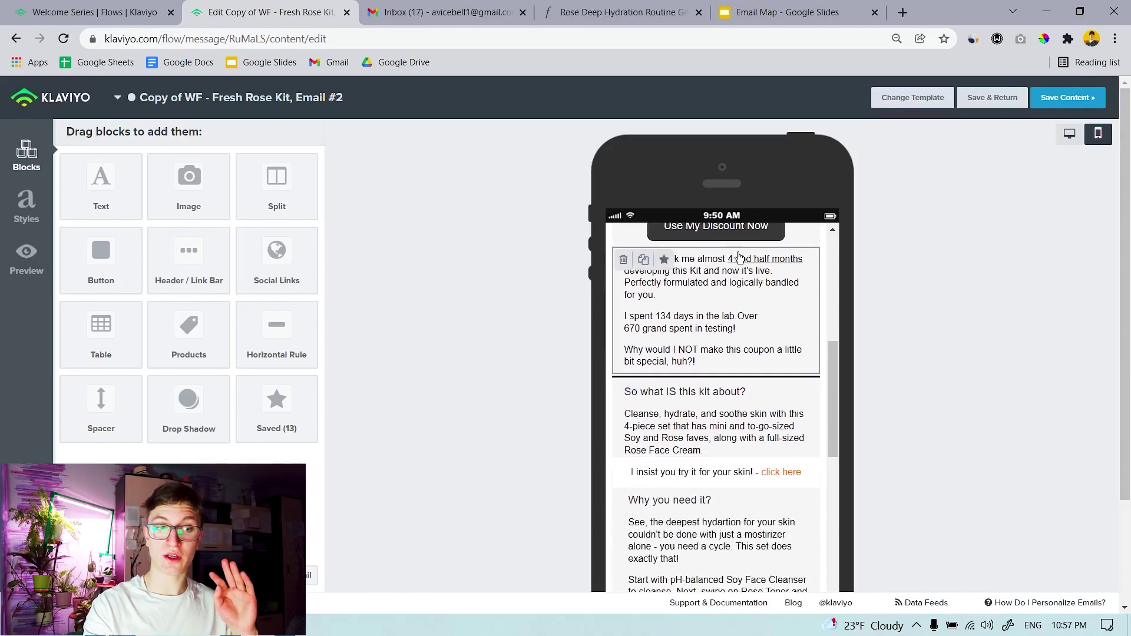
scroll(740, 257, "down", 2)
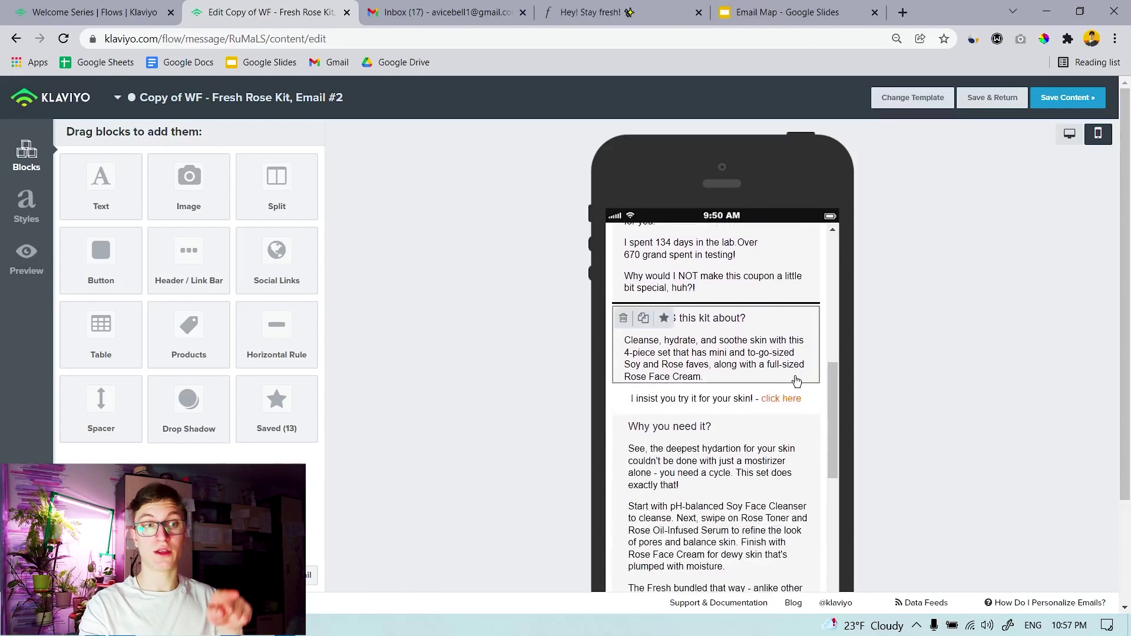
scroll(783, 395, "down", 4)
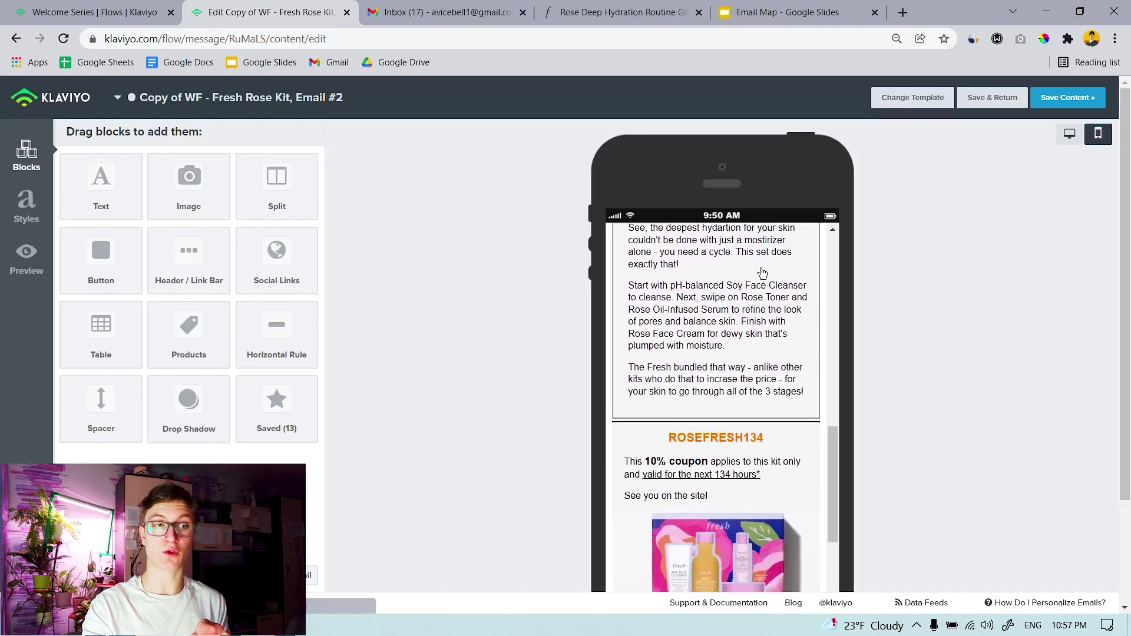
scroll(742, 354, "down", 4)
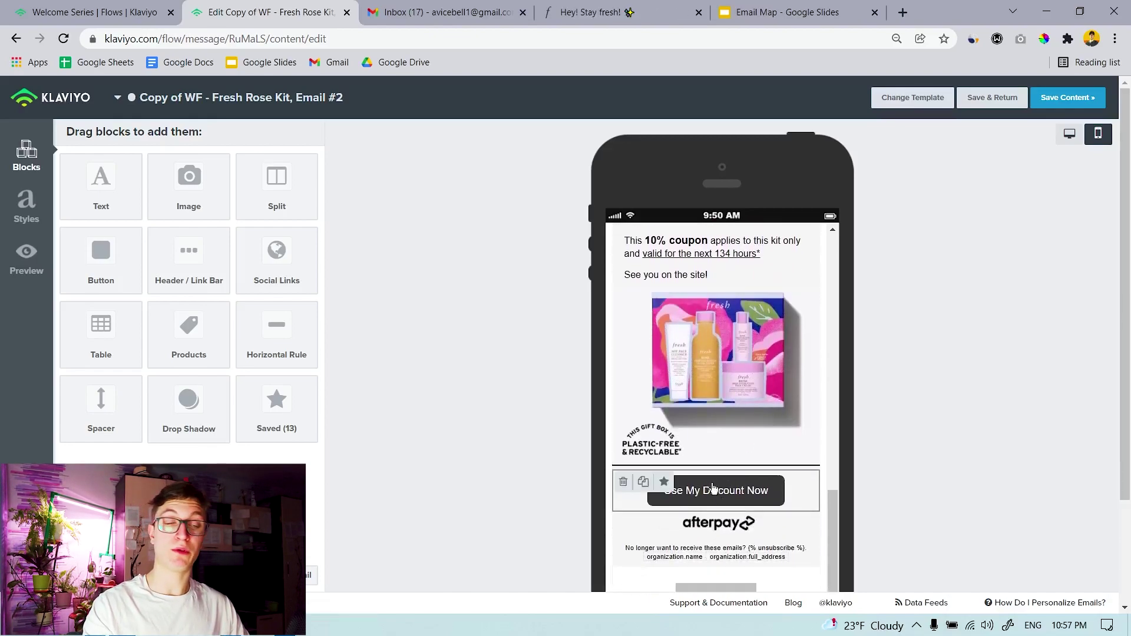
scroll(736, 487, "up", 5)
scroll(765, 488, "down", 4)
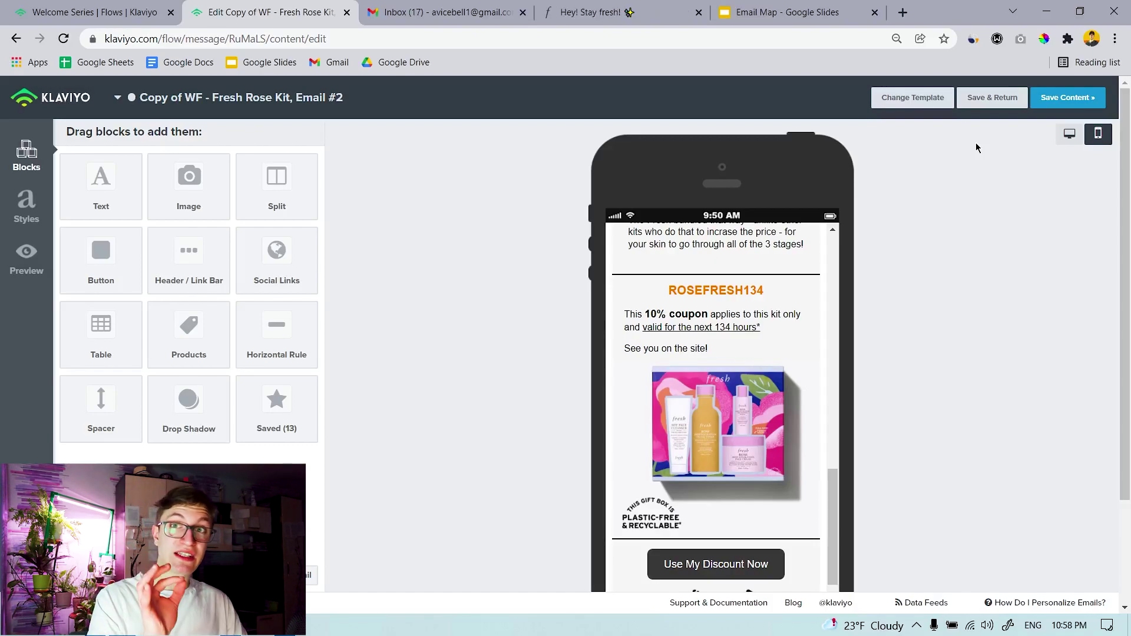
scroll(974, 227, "down", 5)
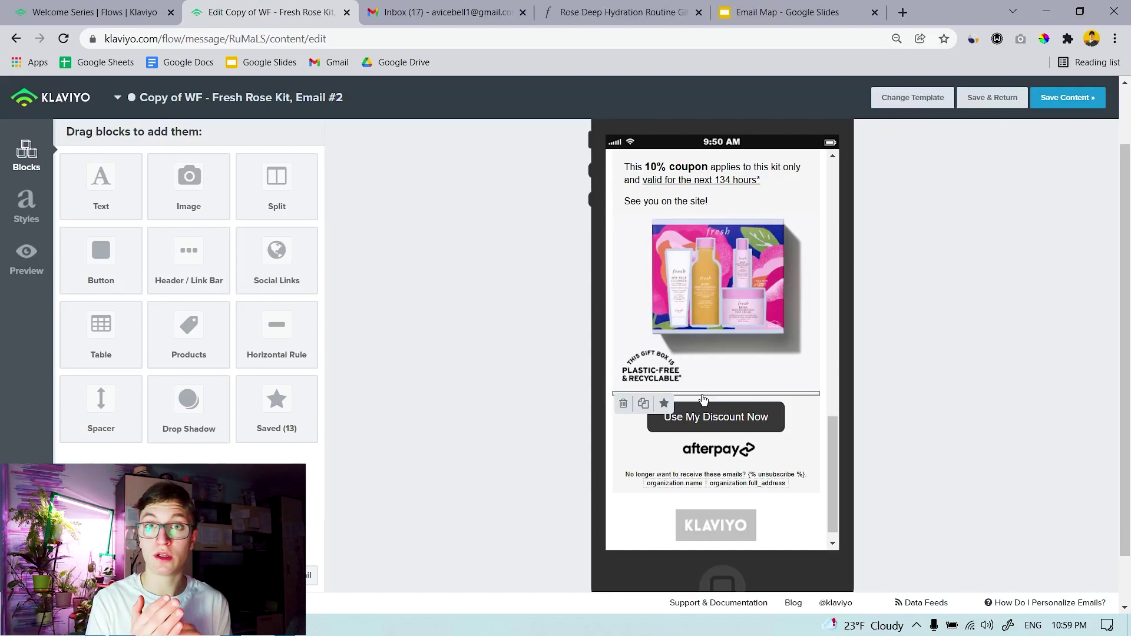
Recheck the mobile layout's first discount button near the introduction and the closing coupon section with its second discount button.
scroll(703, 399, "up", 15)
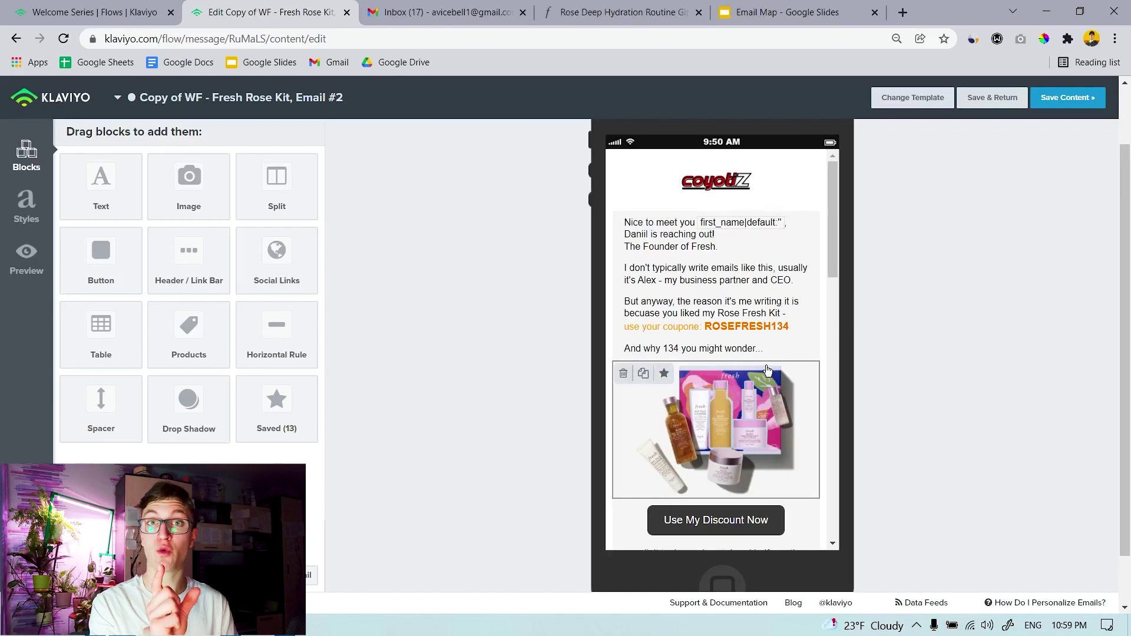
scroll(760, 412, "down", 3)
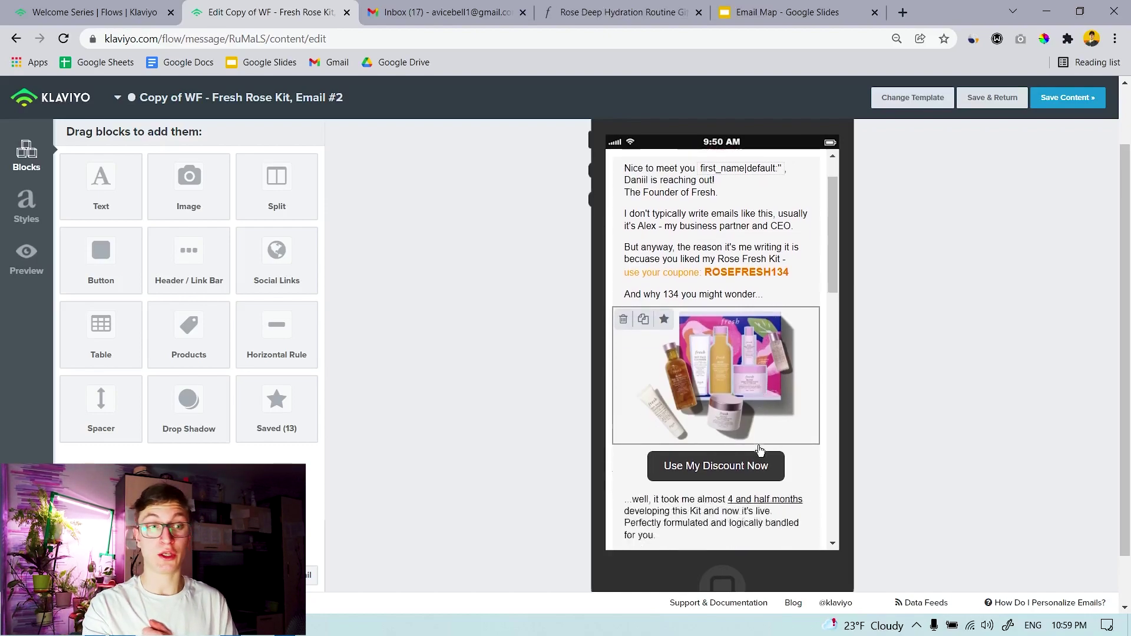
scroll(690, 369, "up", 1)
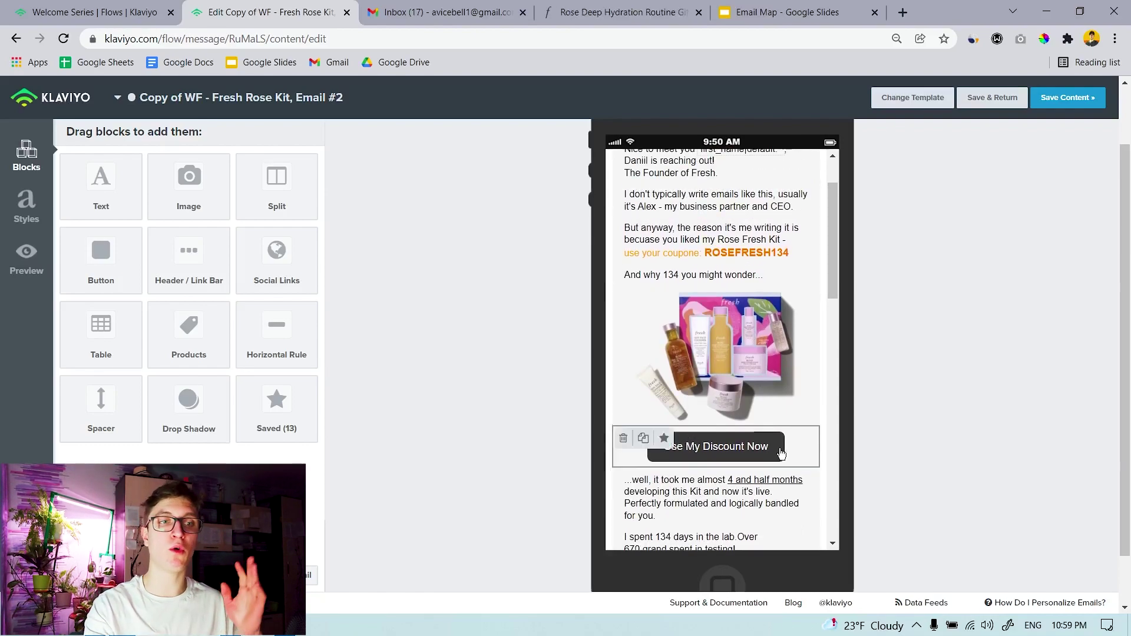
scroll(707, 442, "up", 1)
scroll(783, 459, "down", 8)
scroll(783, 467, "down", 6)
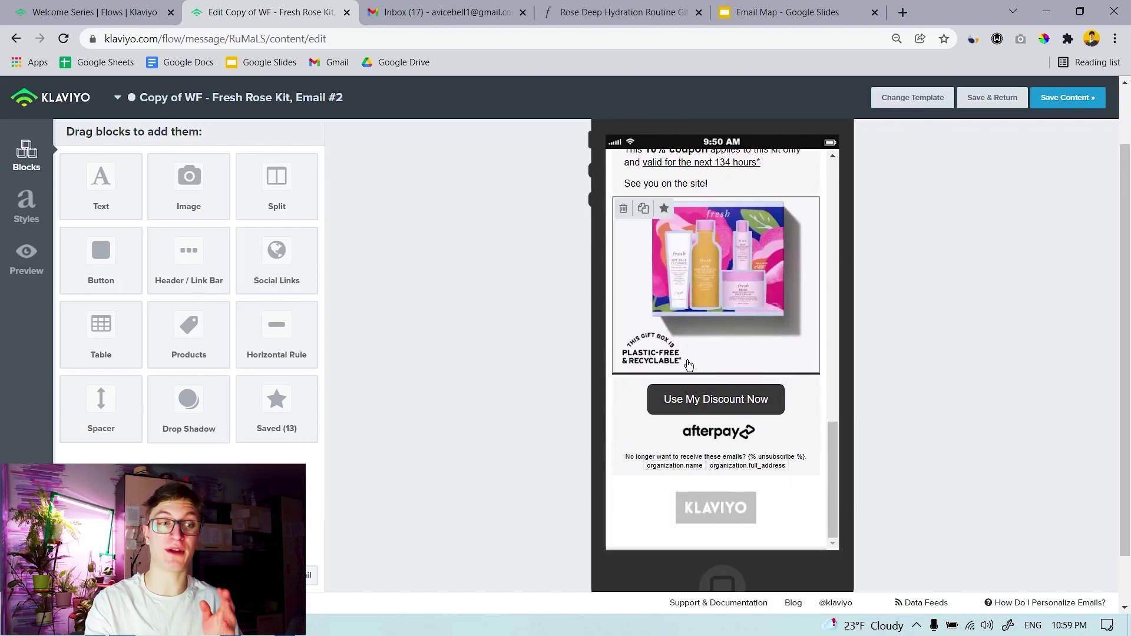
scroll(719, 375, "up", 1)
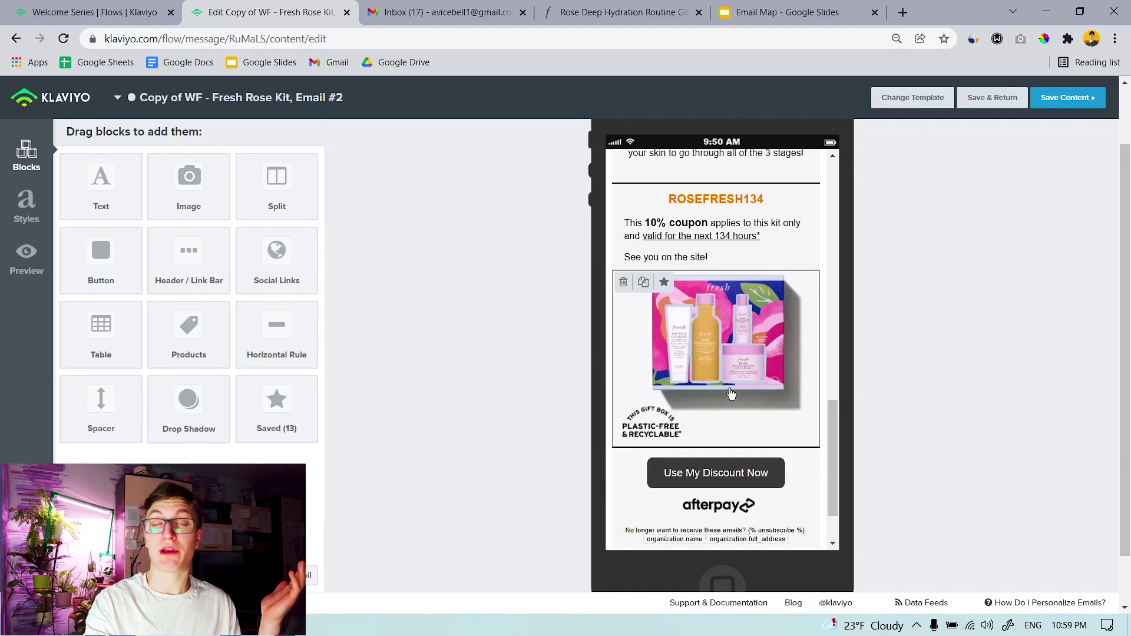
Review Email #2's mobile layout once more, from the closing coupon section up to the greeting and through the "Why you need it?" text.
scroll(731, 393, "up", 3)
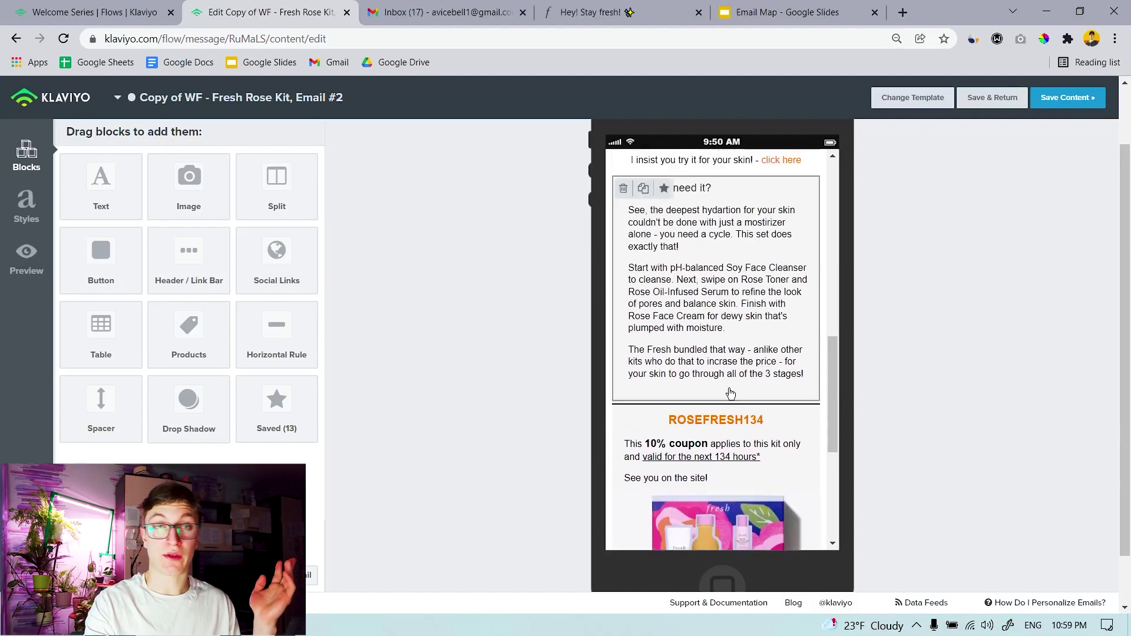
scroll(737, 383, "up", 8)
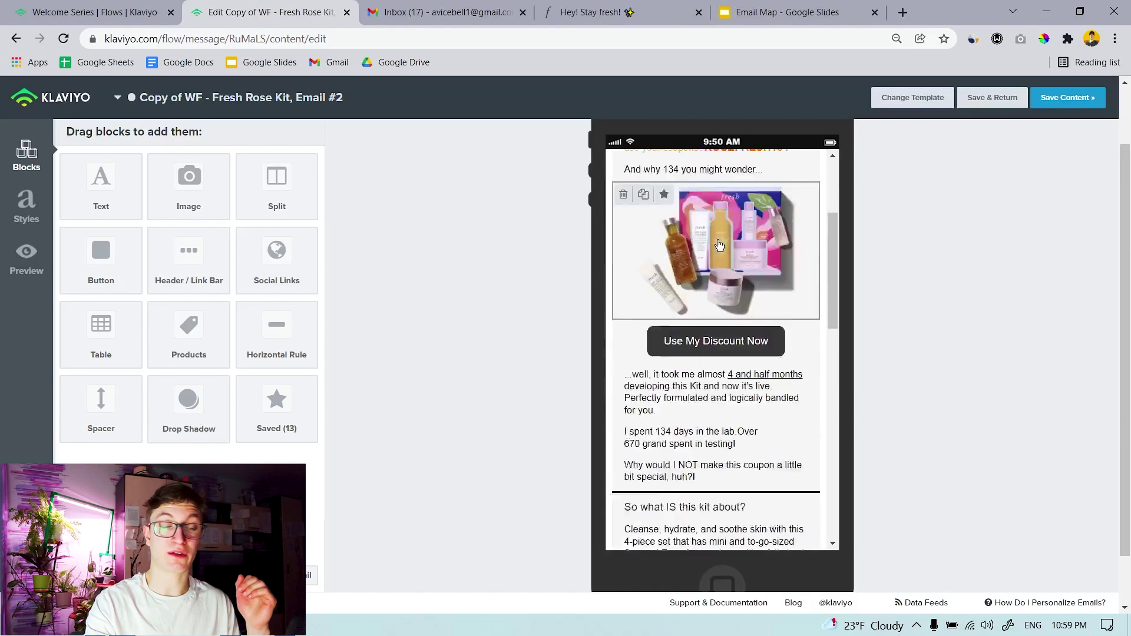
scroll(750, 359, "up", 1)
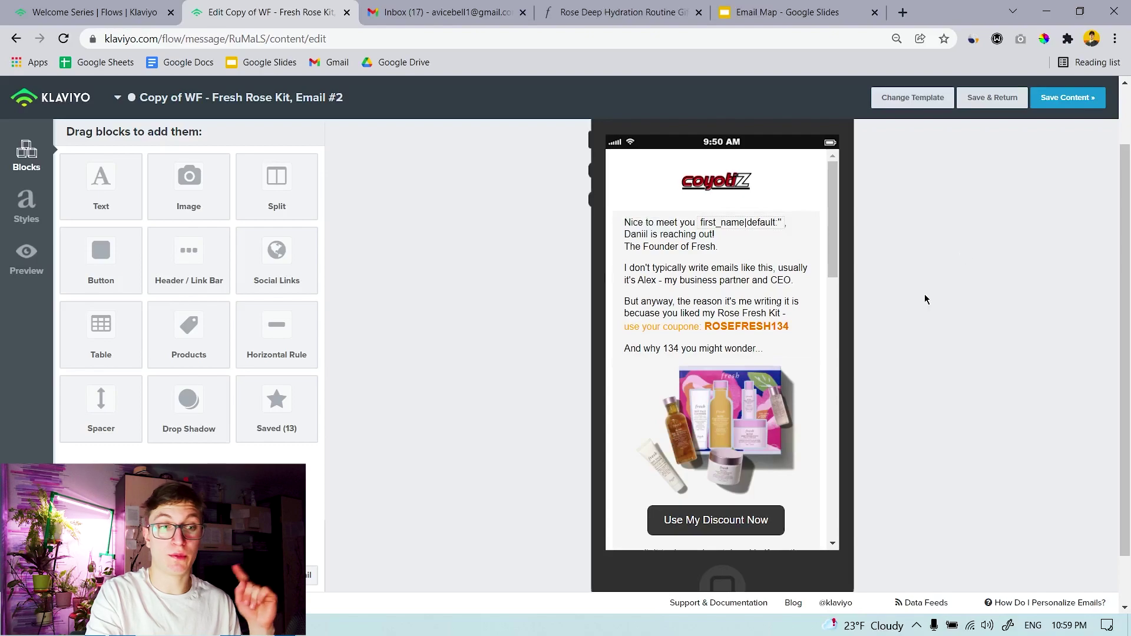
scroll(765, 330, "down", 3)
scroll(735, 350, "down", 15)
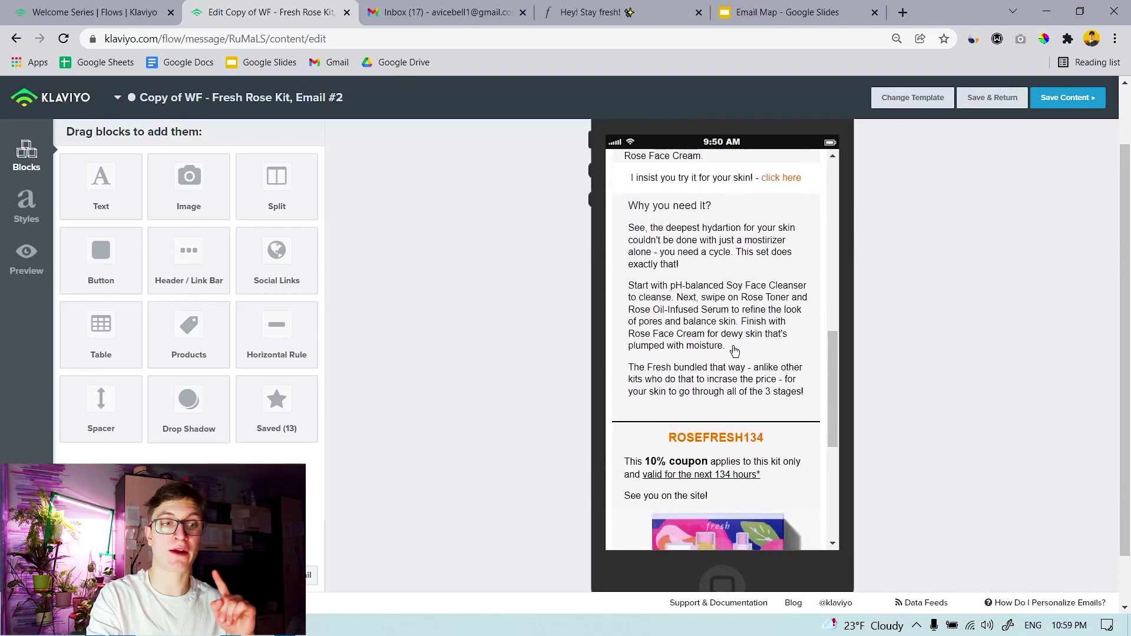
scroll(727, 353, "up", 15)
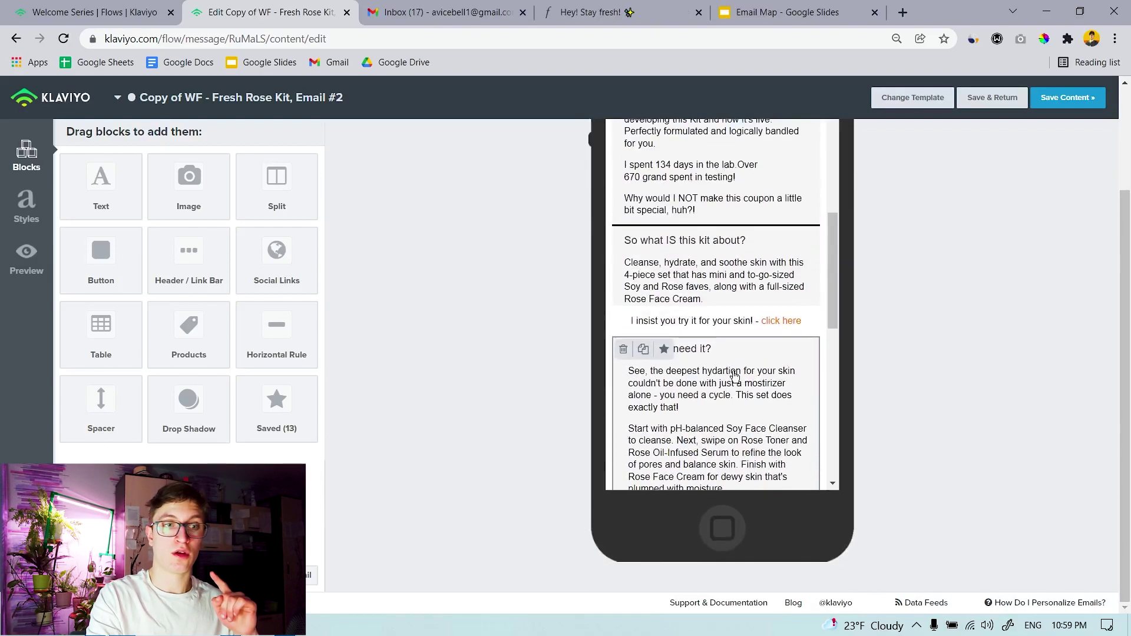
scroll(747, 304, "up", 5)
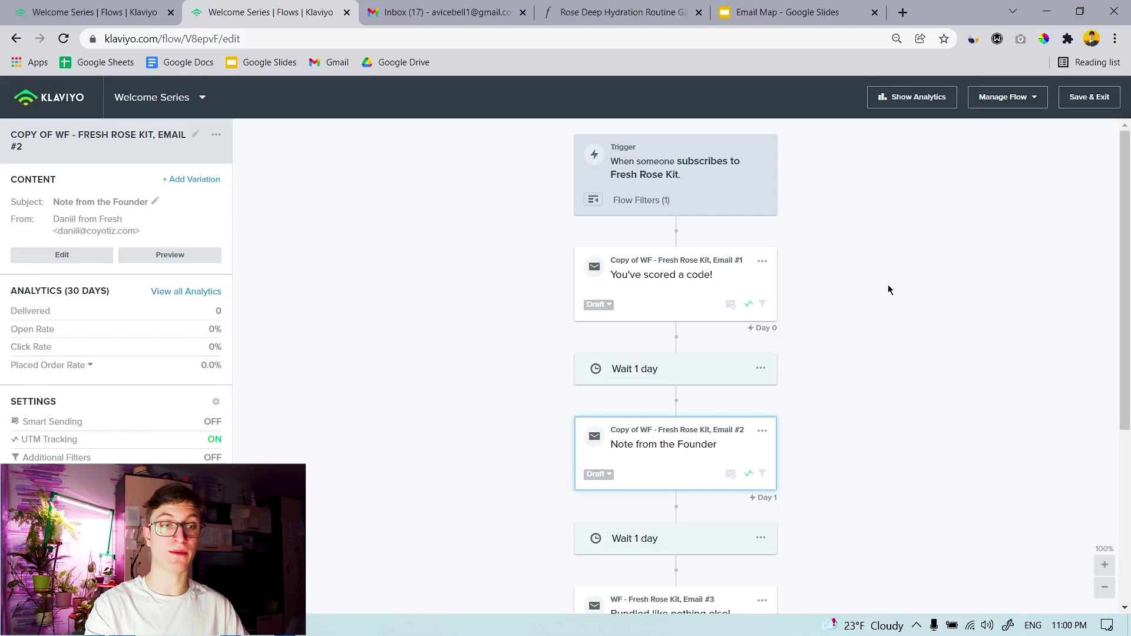
Follow the flow past Email #2 and its 1-day delay and select Email #3, "Bundled like nothing else!".
scroll(722, 363, "down", 1)
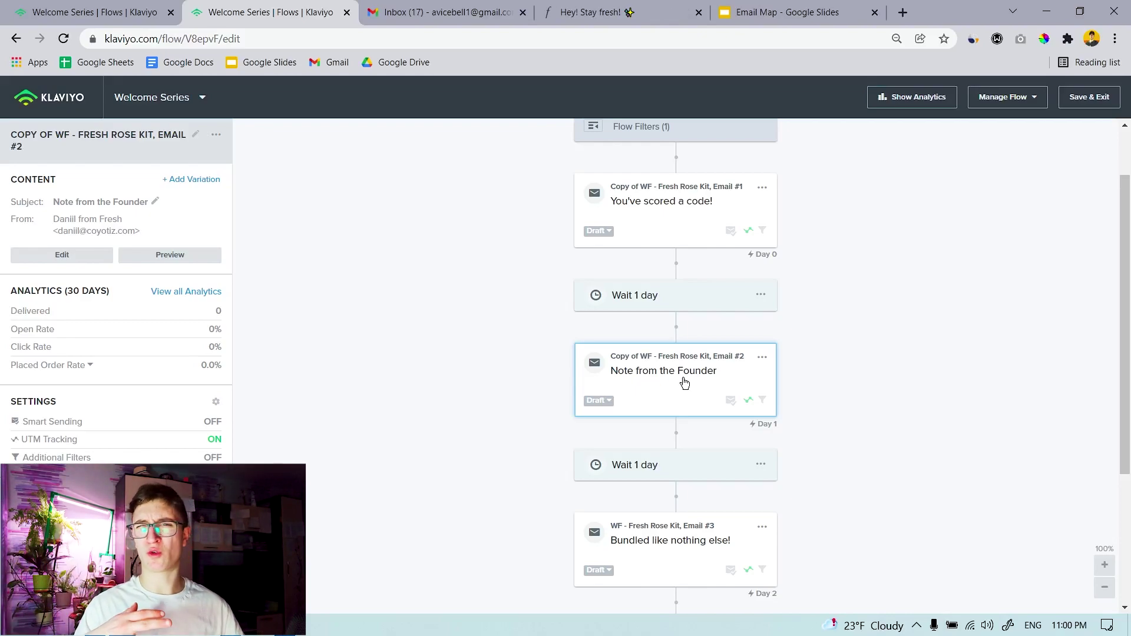
scroll(685, 382, "down", 3)
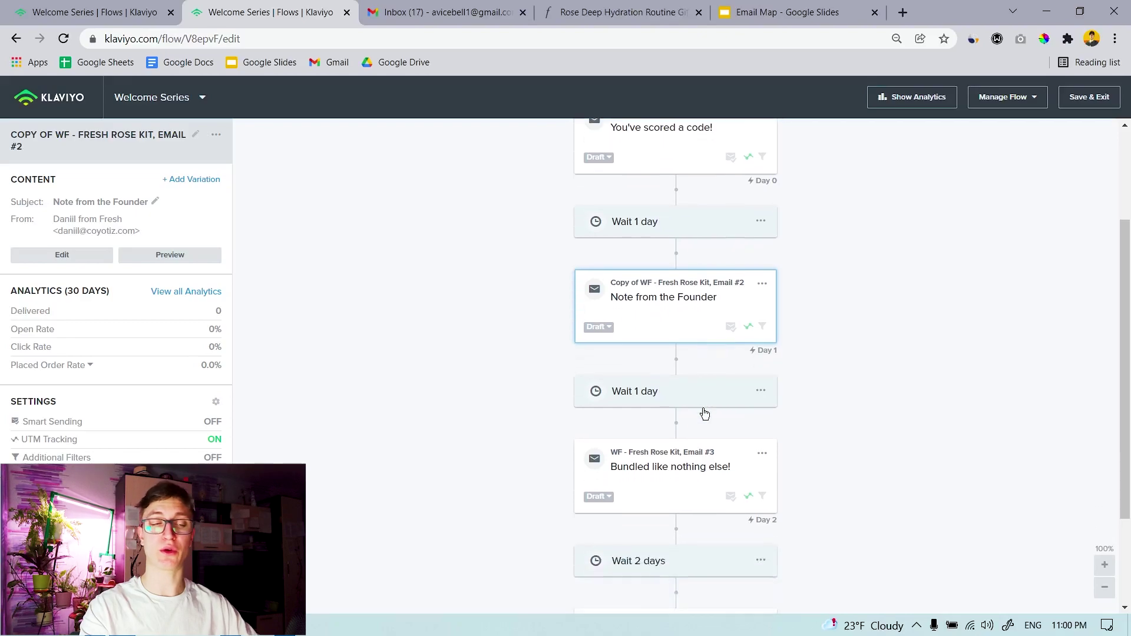
left_click(675, 407)
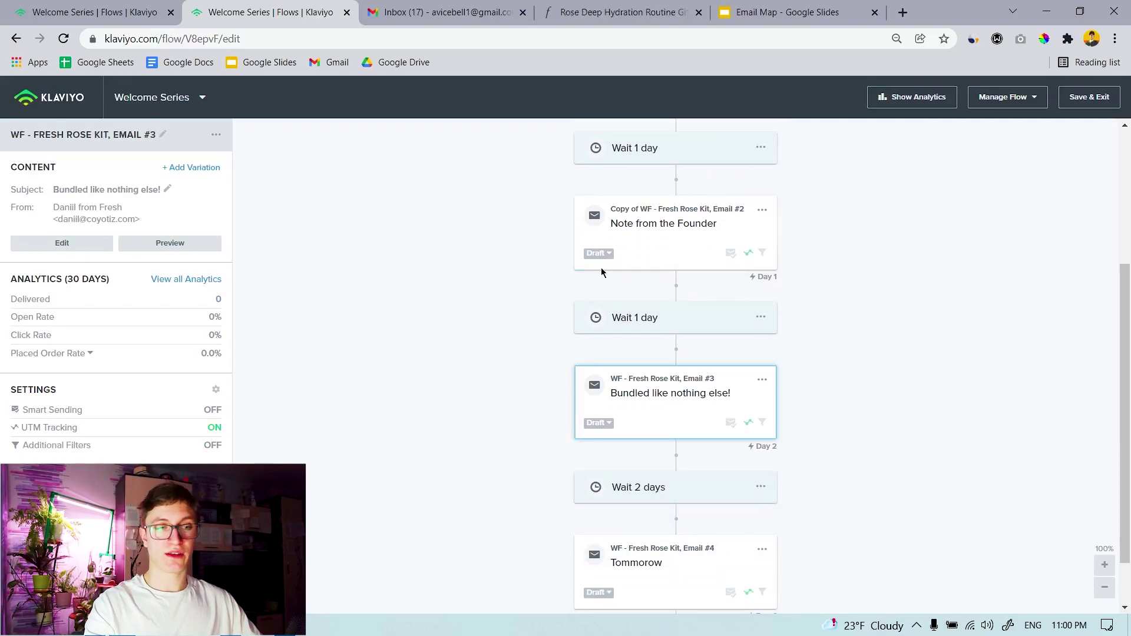
Return to the flow's trigger and display its entry condition and flow filter details.
scroll(612, 253, "up", 4)
left_click(642, 200)
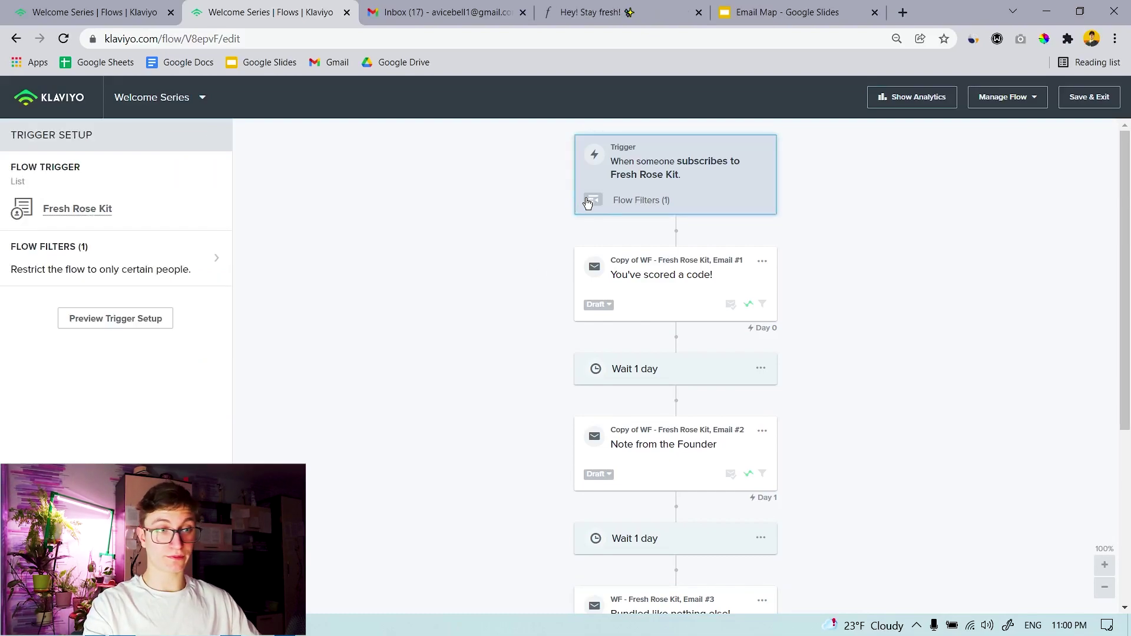
mouse_move(587, 203)
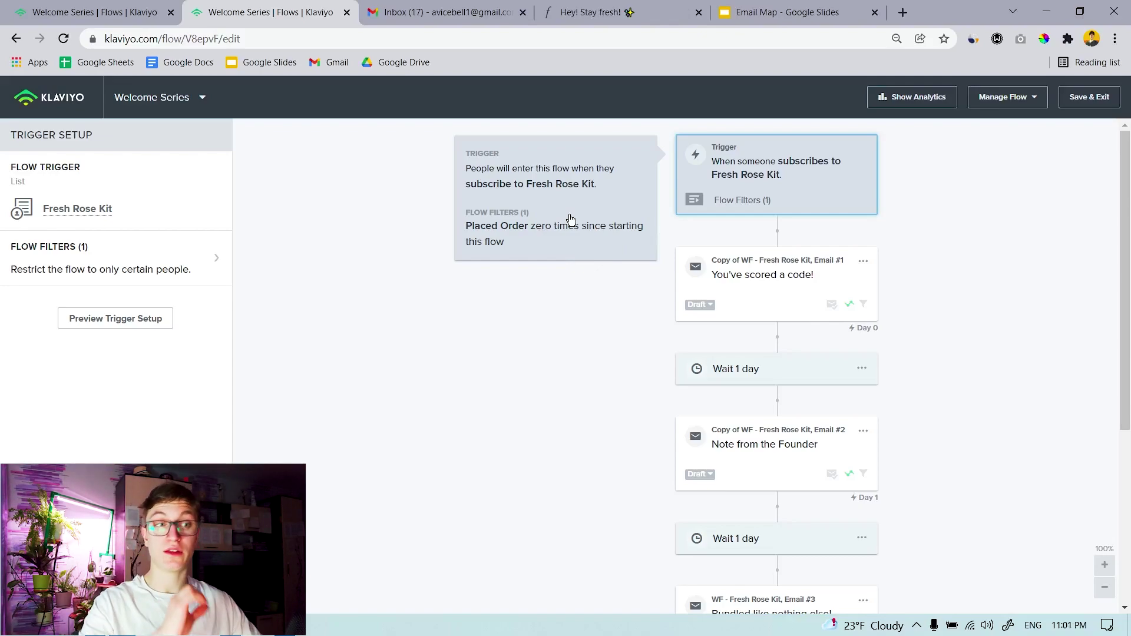
Review the emails and delays down to the flow's exit and open Email #3's content for editing.
scroll(771, 389, "down", 5)
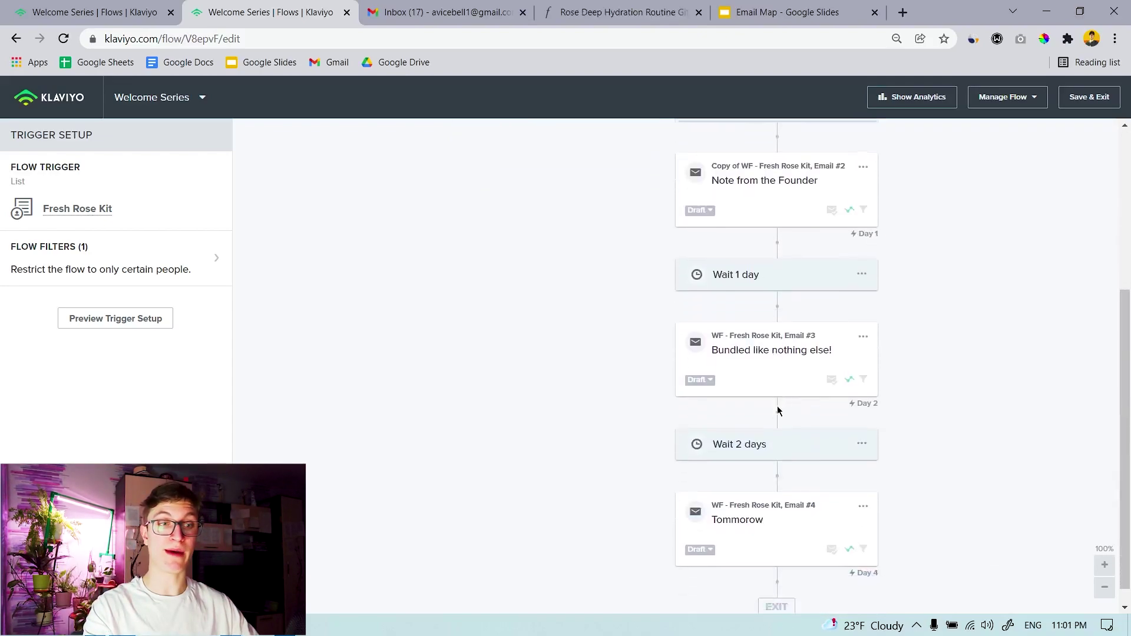
scroll(786, 354, "up", 5)
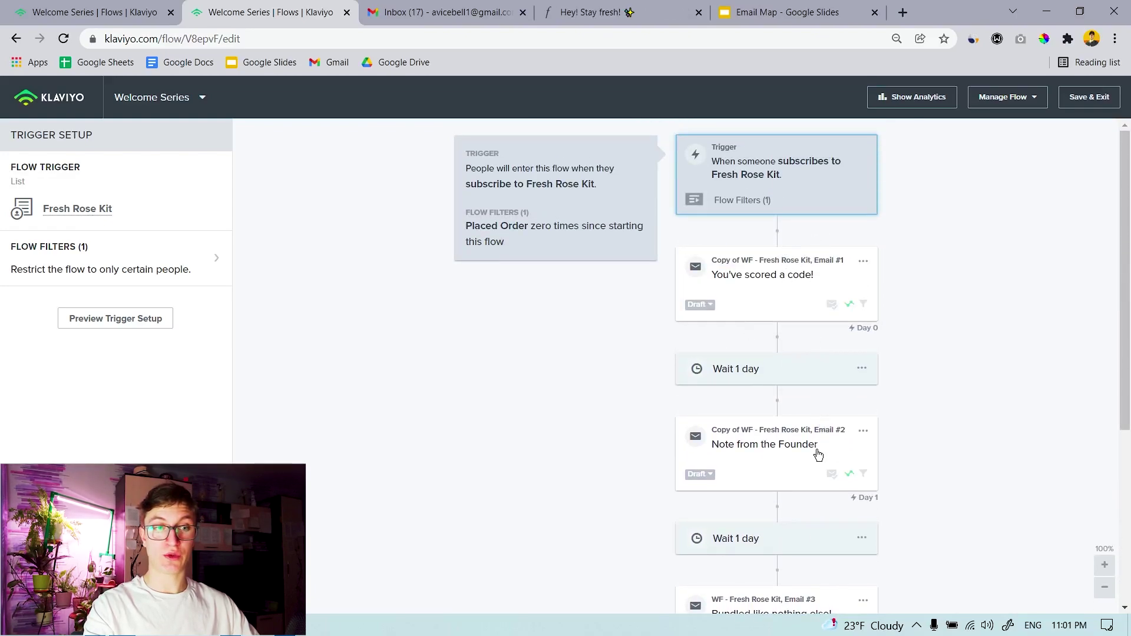
scroll(818, 453, "down", 4)
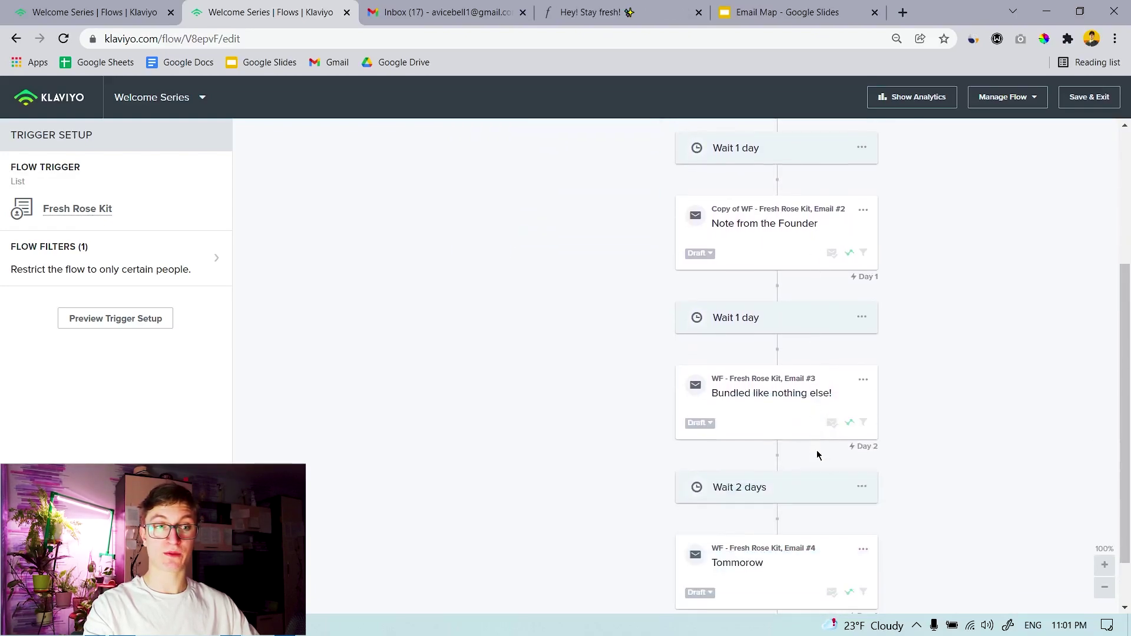
left_click(805, 403)
left_click(88, 243)
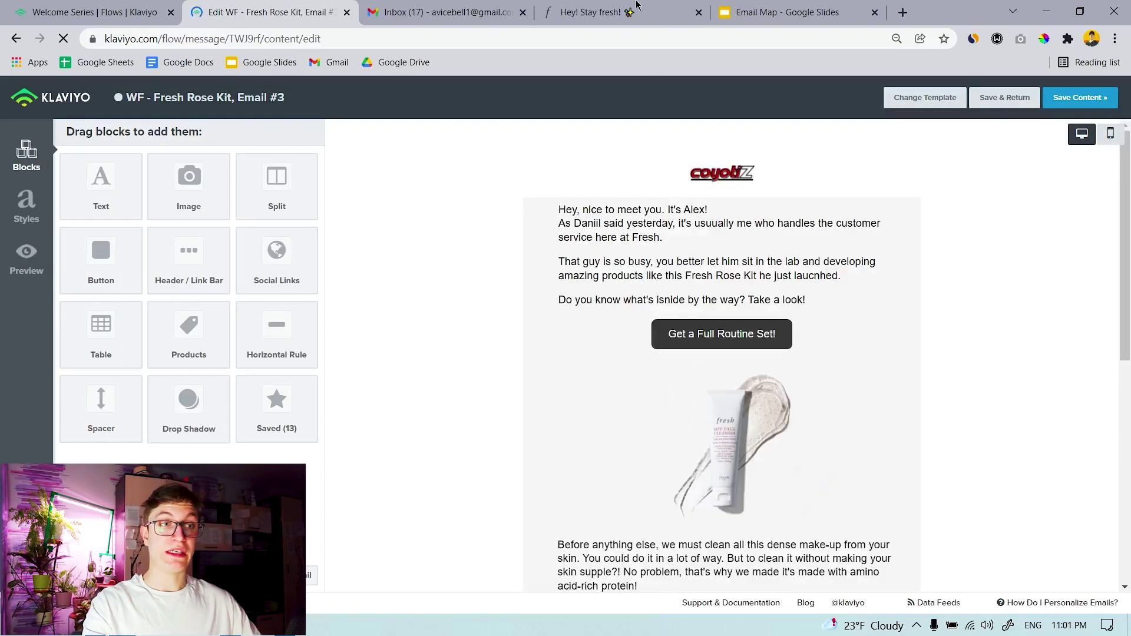
Check the Rose Deep Hydration Routine Gift Set product page and return to the Email #3 editor.
left_click(571, 23)
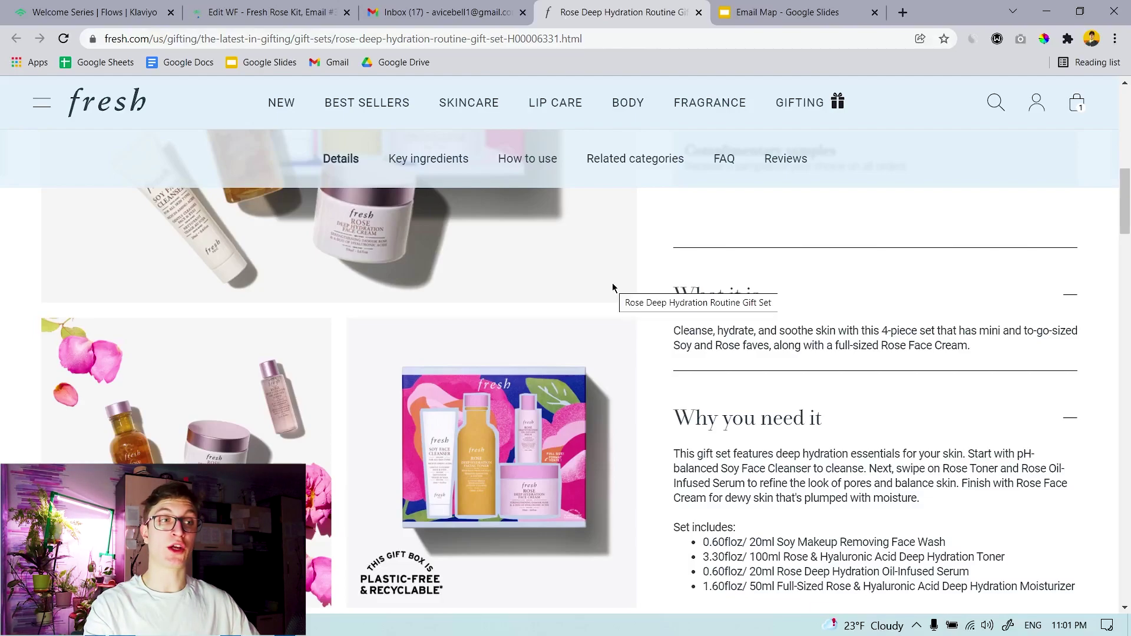
key("ctrl+shift+Tab")
key("ctrl+shift+Tab")
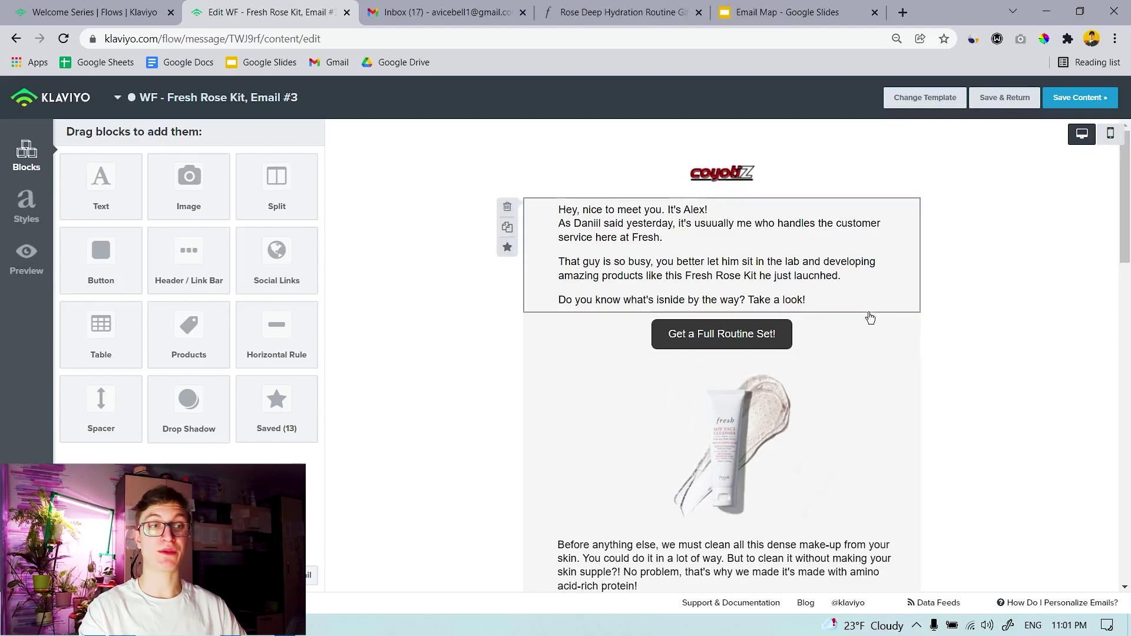
Examine Email #3's desktop layout from the greeting through the four product sections to the closing discount button and footer.
scroll(601, 221, "down", 8)
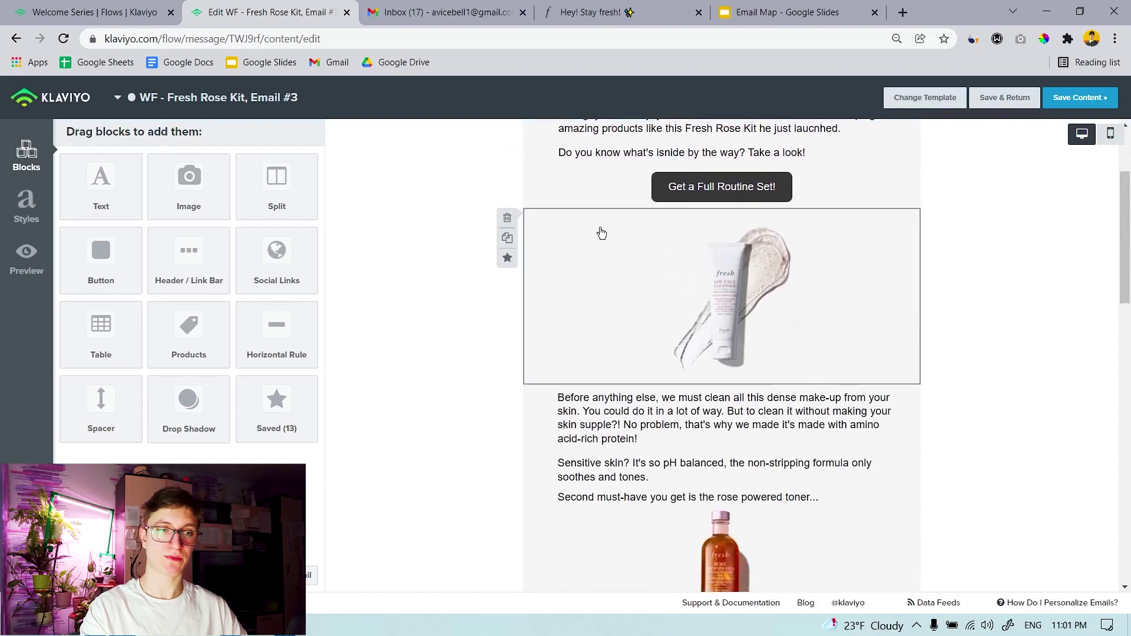
scroll(688, 280, "down", 9)
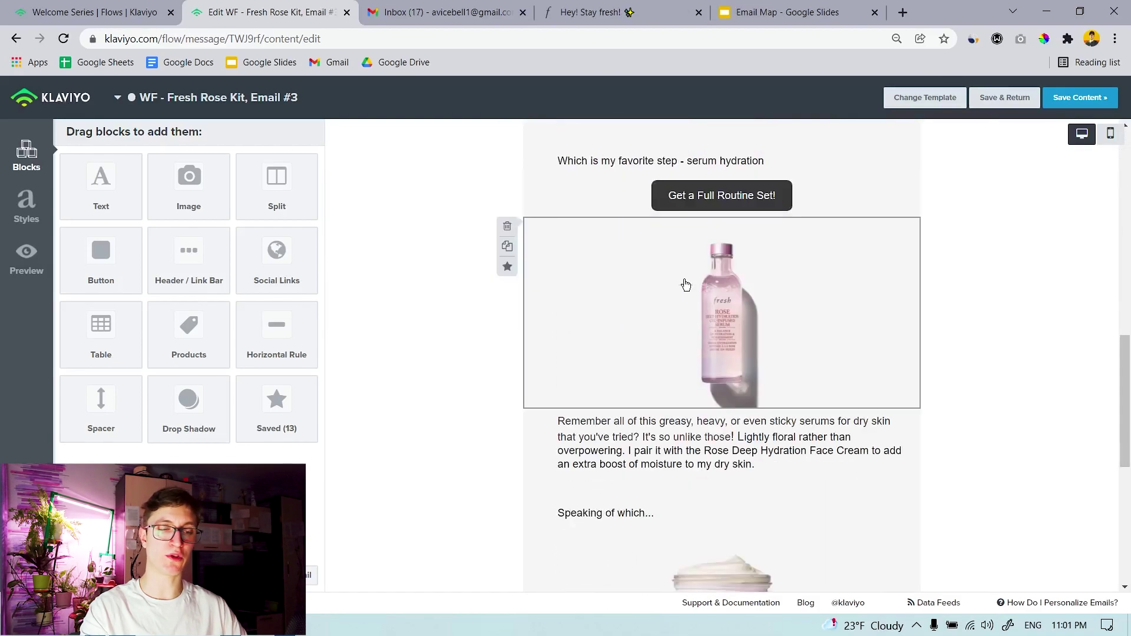
scroll(701, 312, "down", 2)
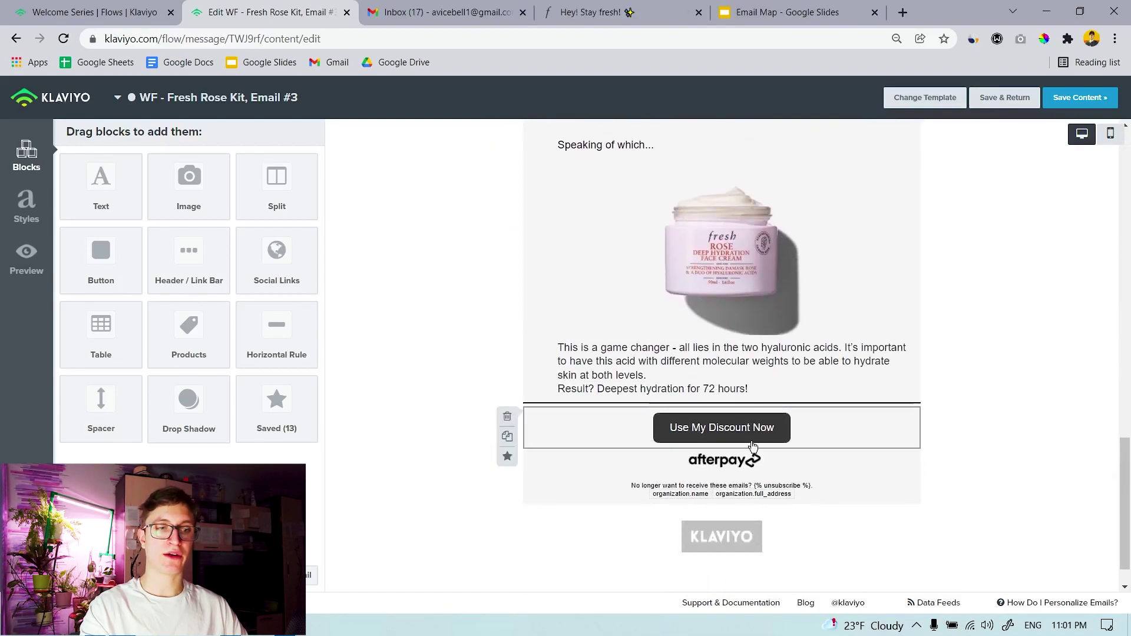
scroll(747, 438, "up", 4)
scroll(747, 438, "up", 5)
scroll(742, 412, "down", 1)
scroll(737, 382, "up", 6)
scroll(737, 382, "up", 5)
scroll(708, 300, "down", 13)
scroll(709, 300, "down", 7)
scroll(736, 324, "up", 5)
scroll(759, 349, "up", 10)
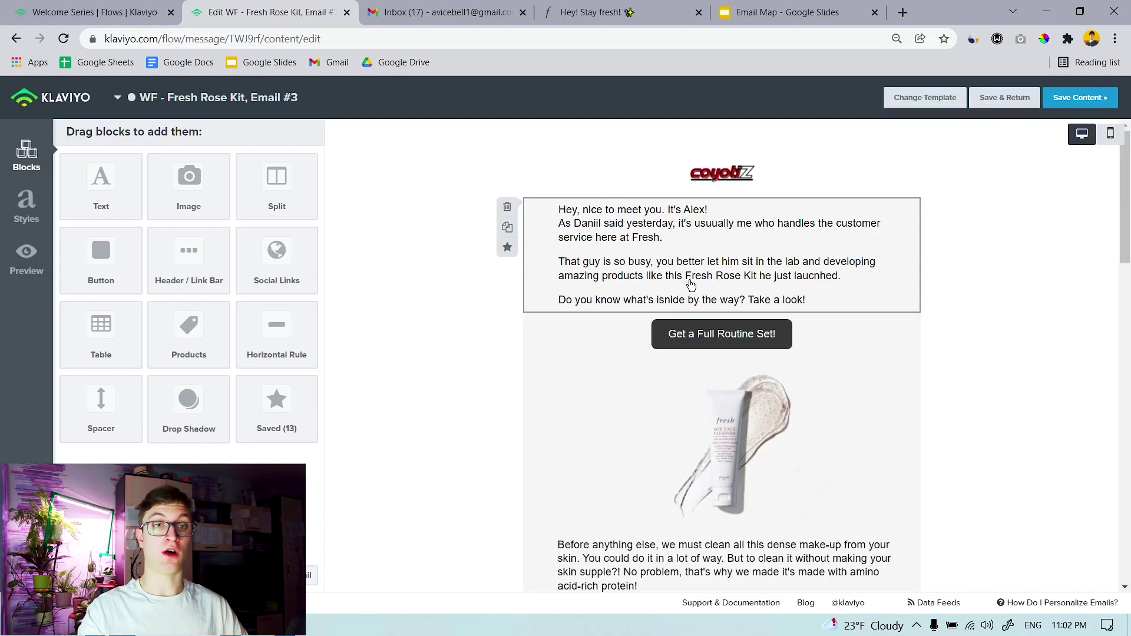
Save Email #3's content, check its sender, subject and preview text, and reopen the content for editing.
left_click(1109, 97)
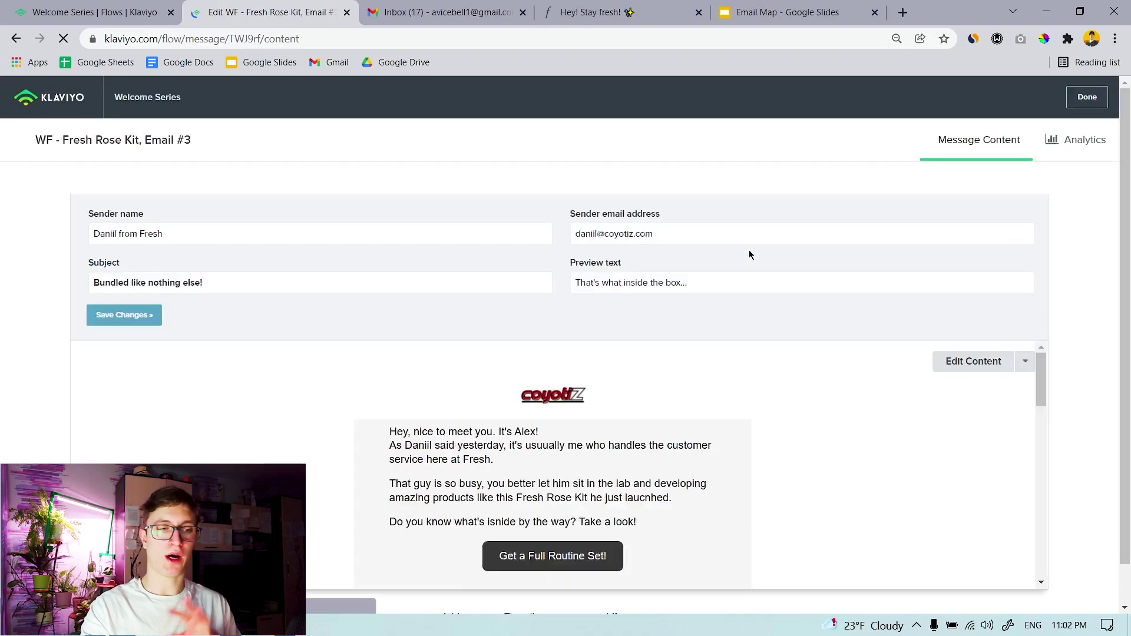
scroll(752, 313, "down", 10)
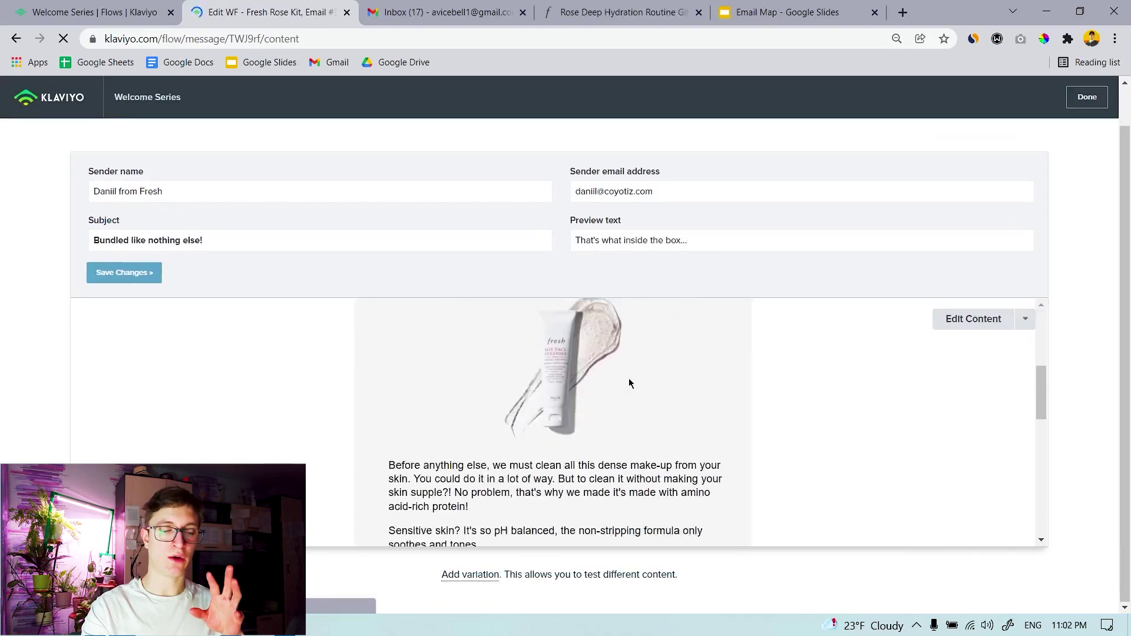
left_click(963, 324)
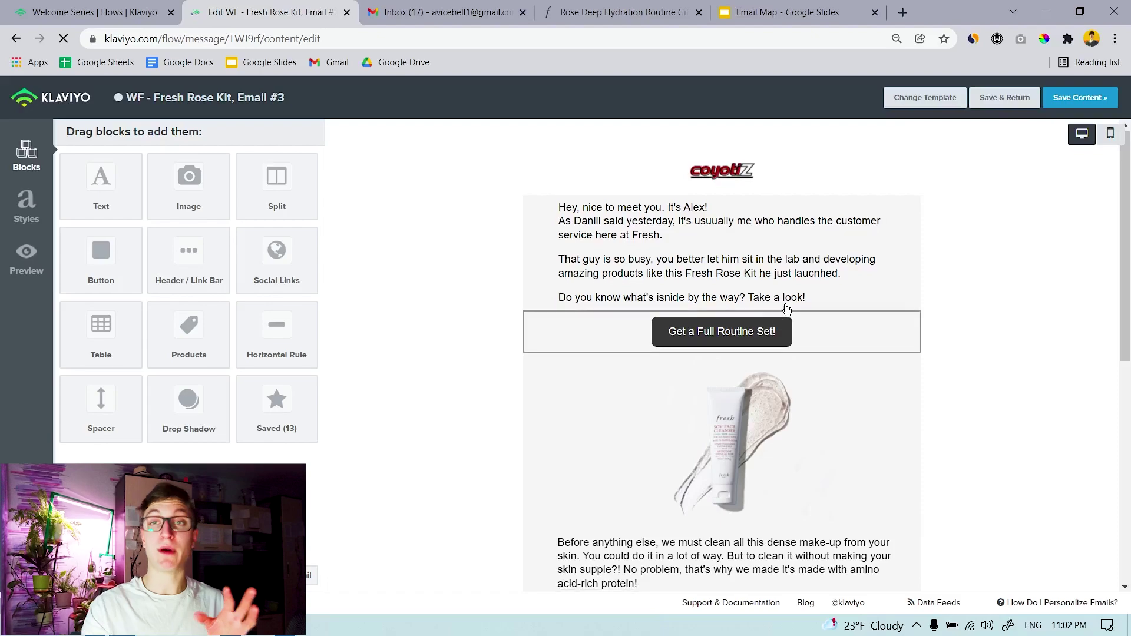
Read Email #3's descriptions of the cleanser, rose toner, serum and face cream, and revisit the toner section.
scroll(785, 308, "down", 4)
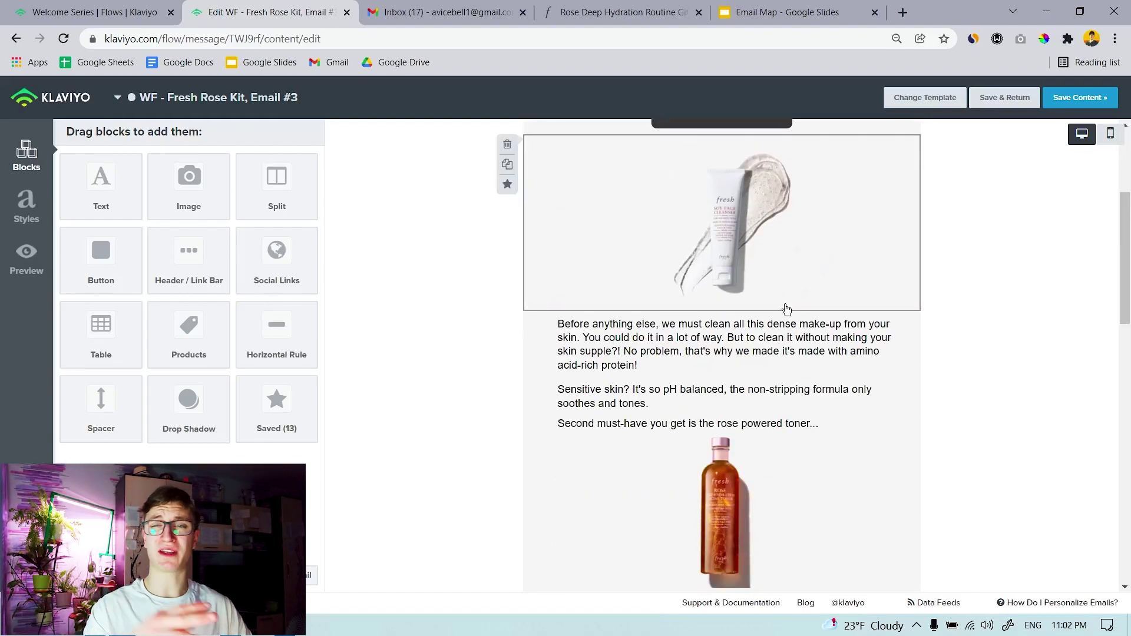
scroll(777, 318, "down", 1)
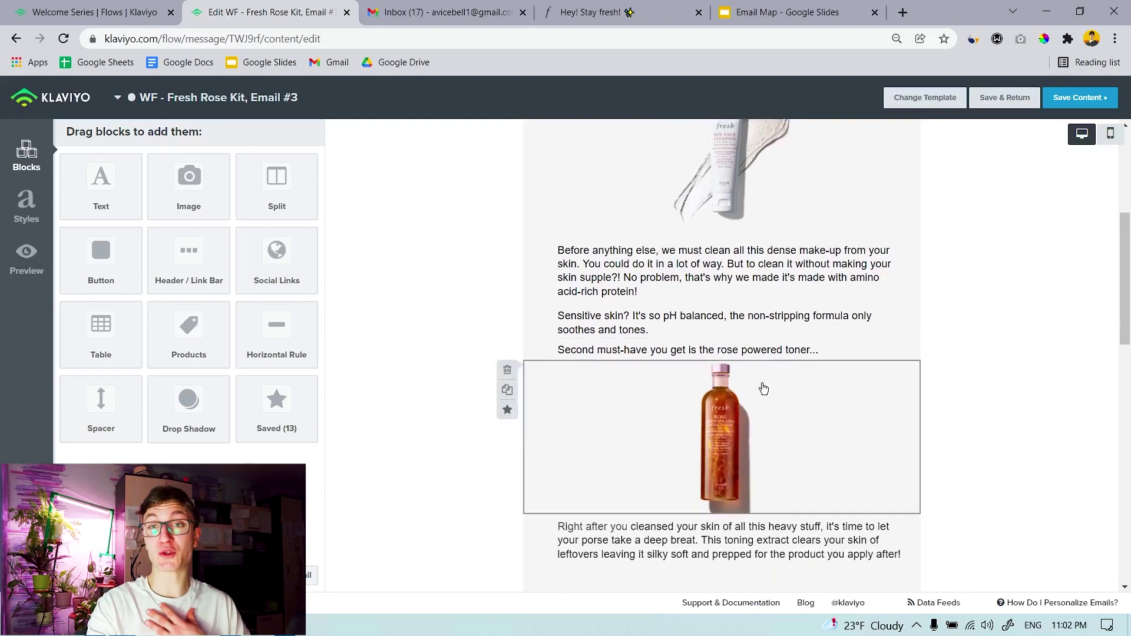
scroll(763, 389, "down", 10)
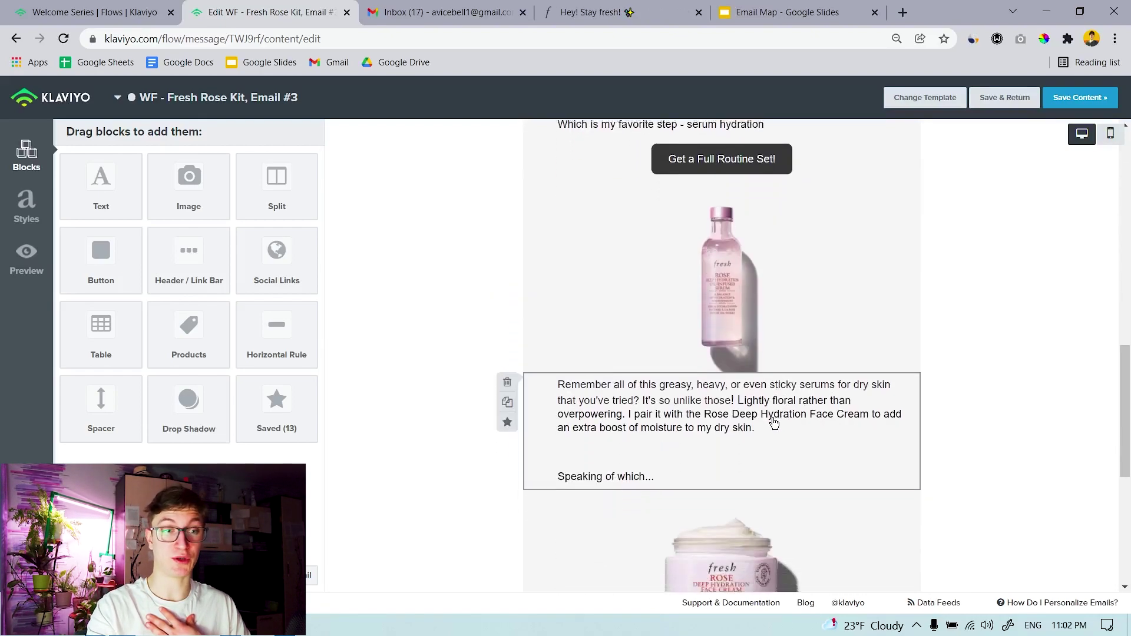
scroll(752, 418, "down", 2)
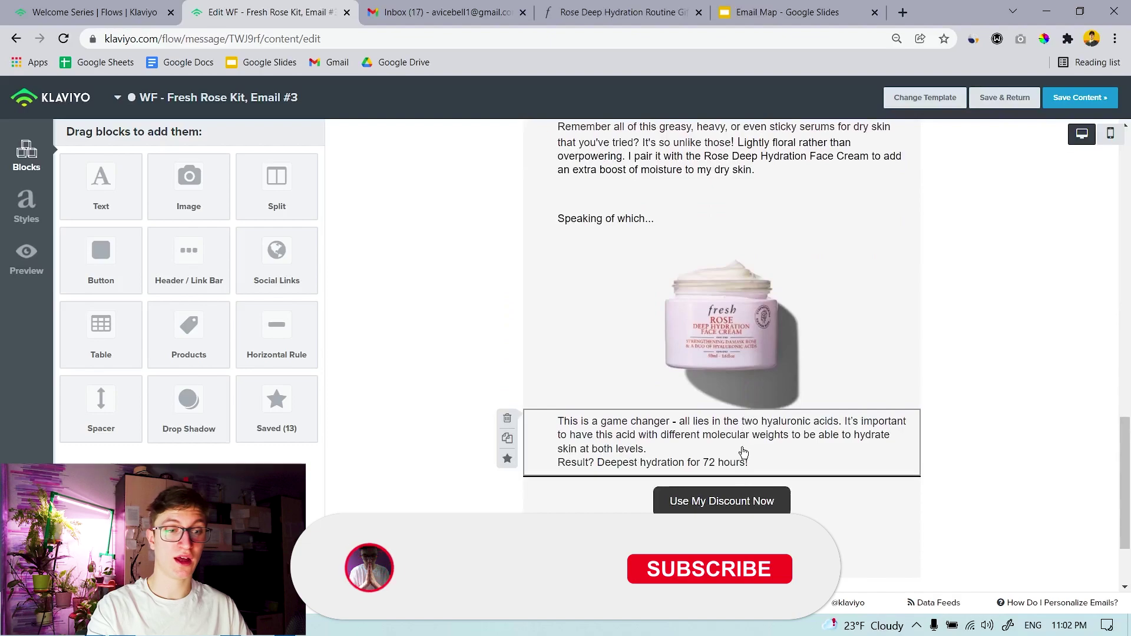
scroll(750, 469, "up", 12)
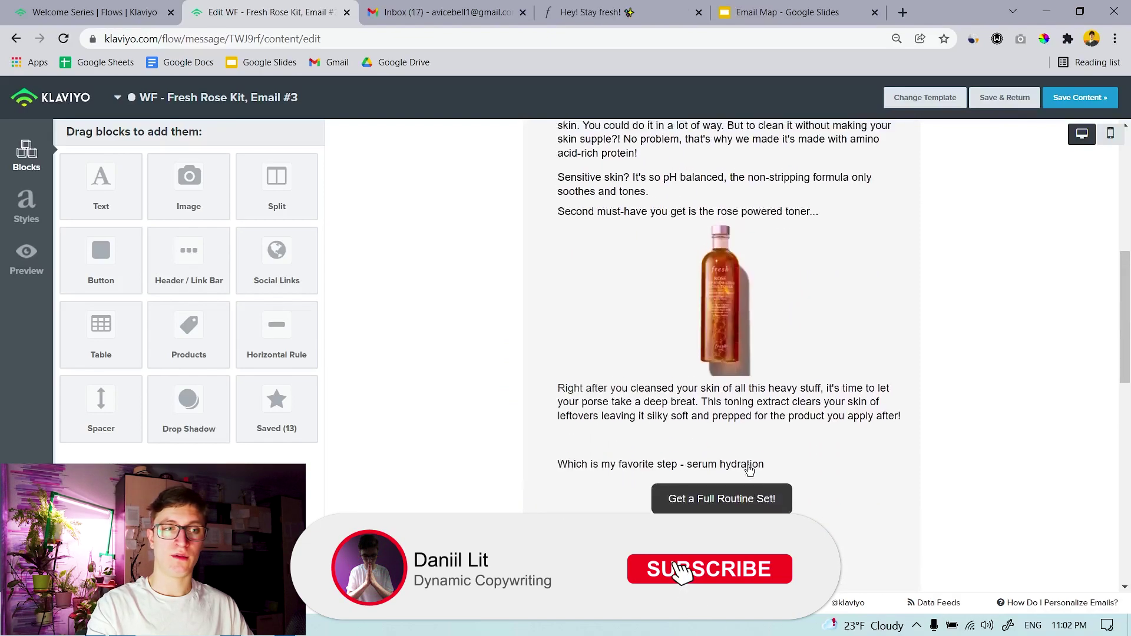
scroll(765, 236, "up", 3)
Look over the "Key ingredients" section on the gift set's product page and return to the Email #3 editor.
left_click(648, 9)
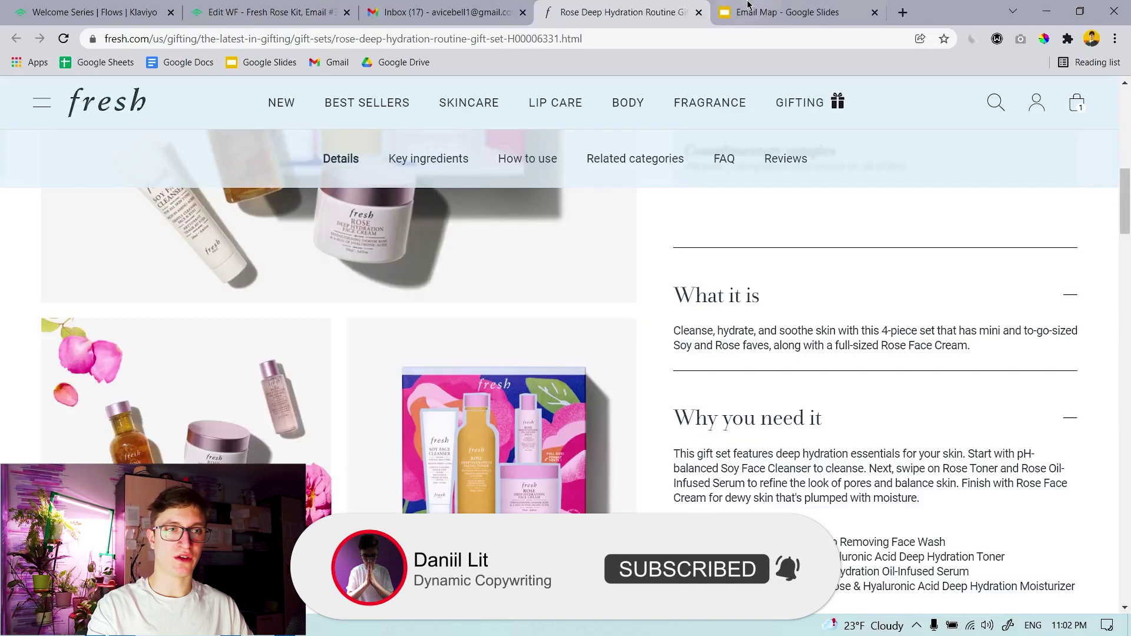
key("ctrl+Tab")
left_click(447, 12)
left_click(618, 11)
scroll(500, 352, "down", 4)
scroll(500, 353, "down", 5)
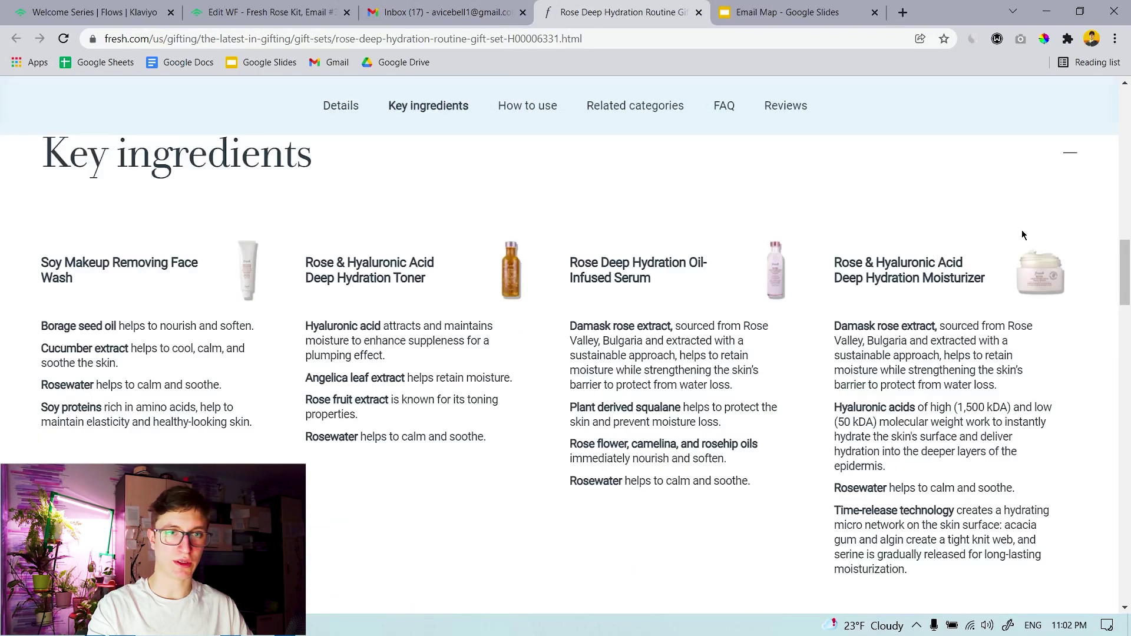
left_click(733, 5)
left_click(443, 4)
left_click(288, 7)
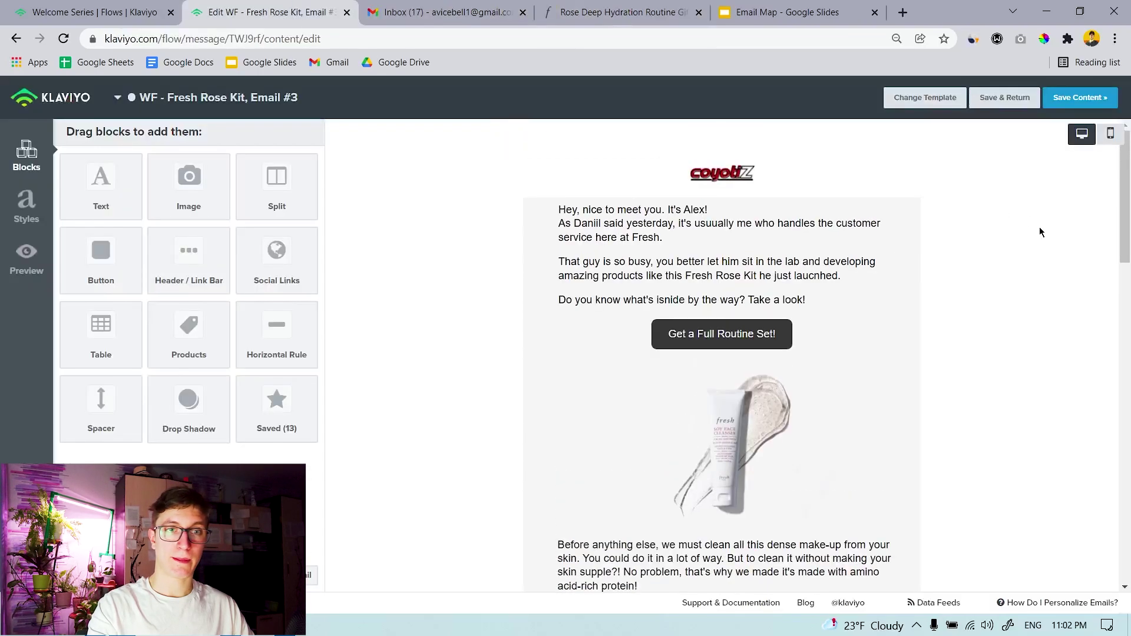
Switch Email #3 to the mobile layout and skim it from the greeting to the closing discount code and back.
left_click(1106, 134)
scroll(717, 413, "down", 10)
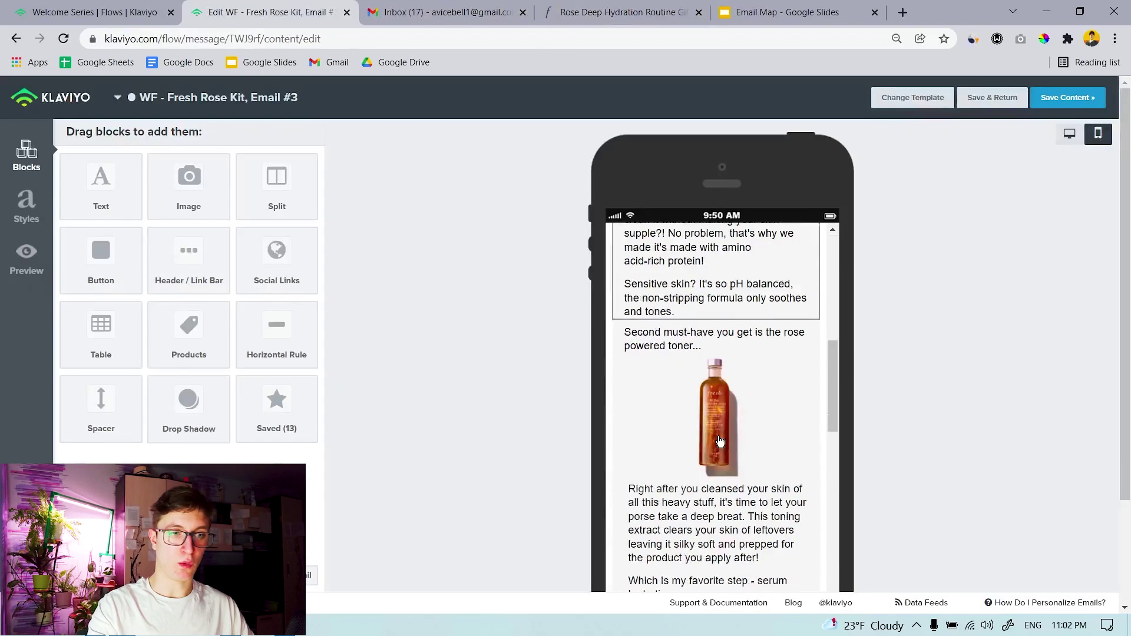
scroll(720, 445, "down", 9)
scroll(719, 436, "up", 10)
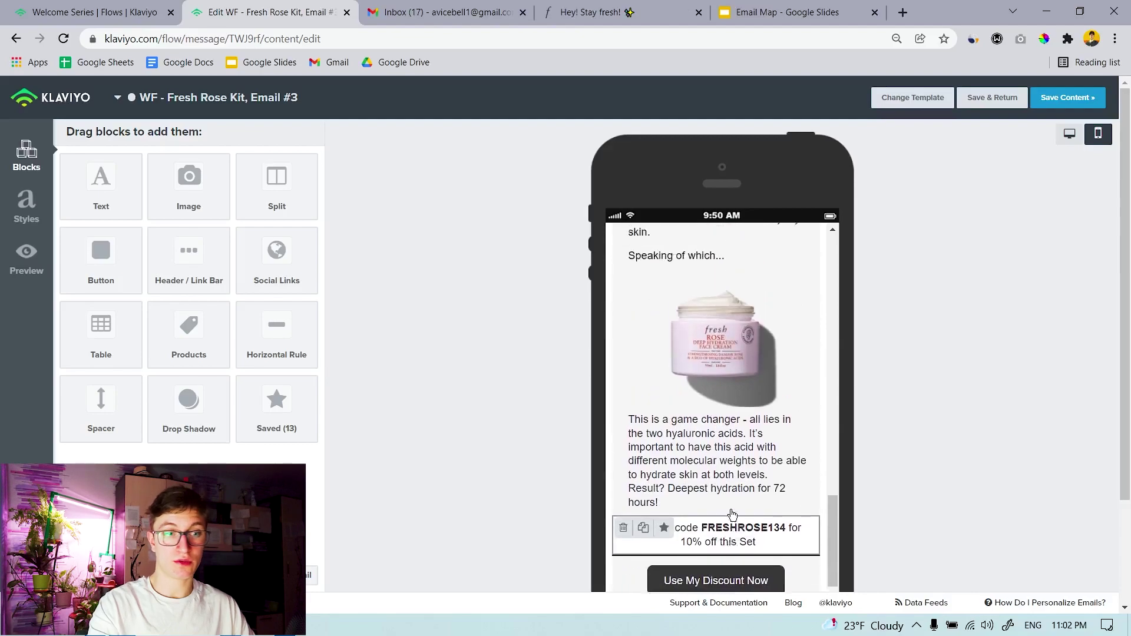
scroll(728, 488, "up", 10)
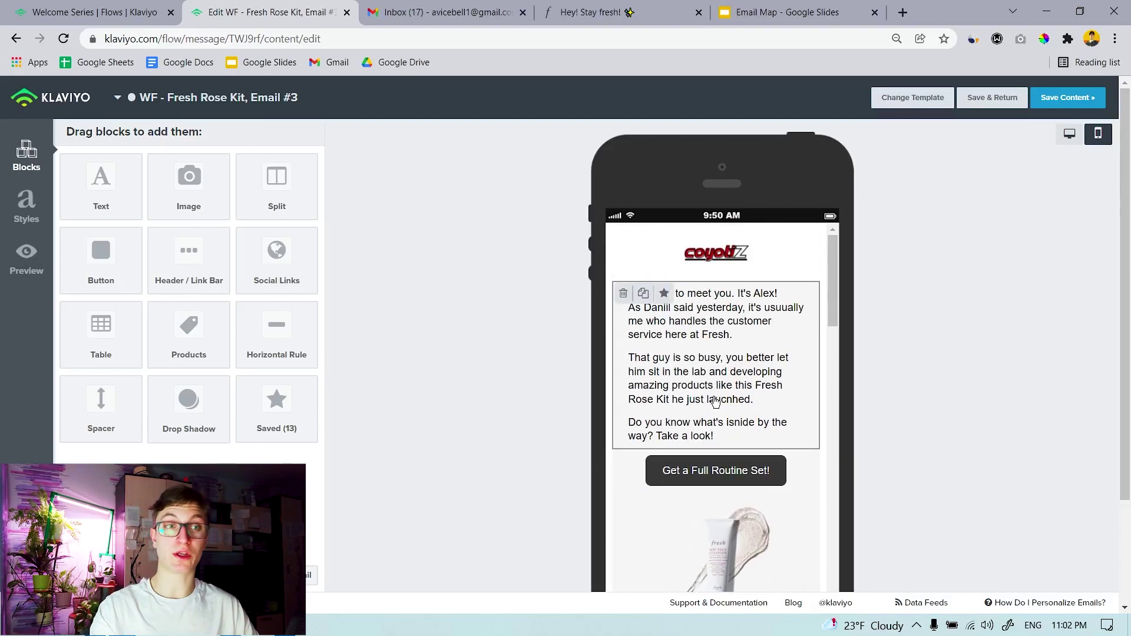
Save Email #3's content, return to the flow, and open Email #4's content for editing.
left_click(1067, 98)
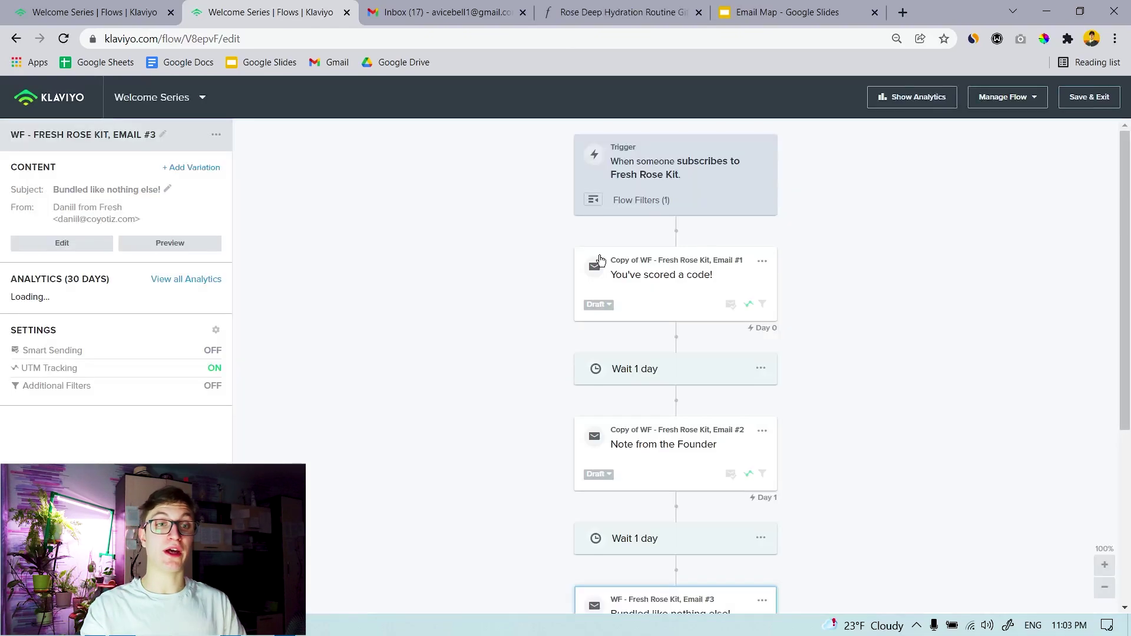
scroll(685, 397, "down", 5)
left_click(688, 521)
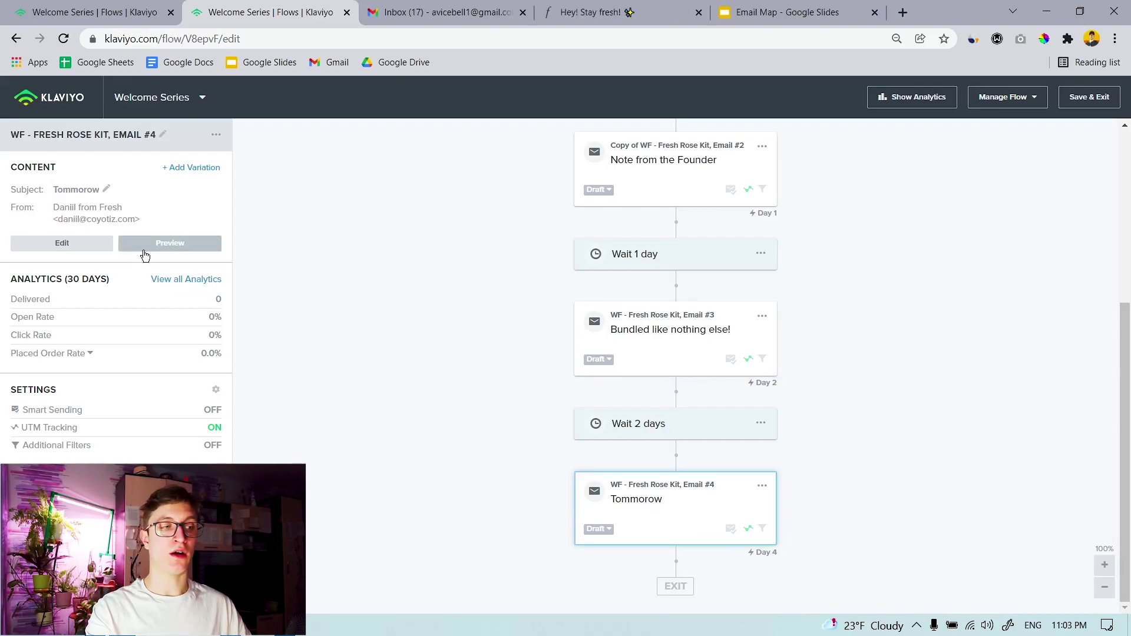
left_click(77, 247)
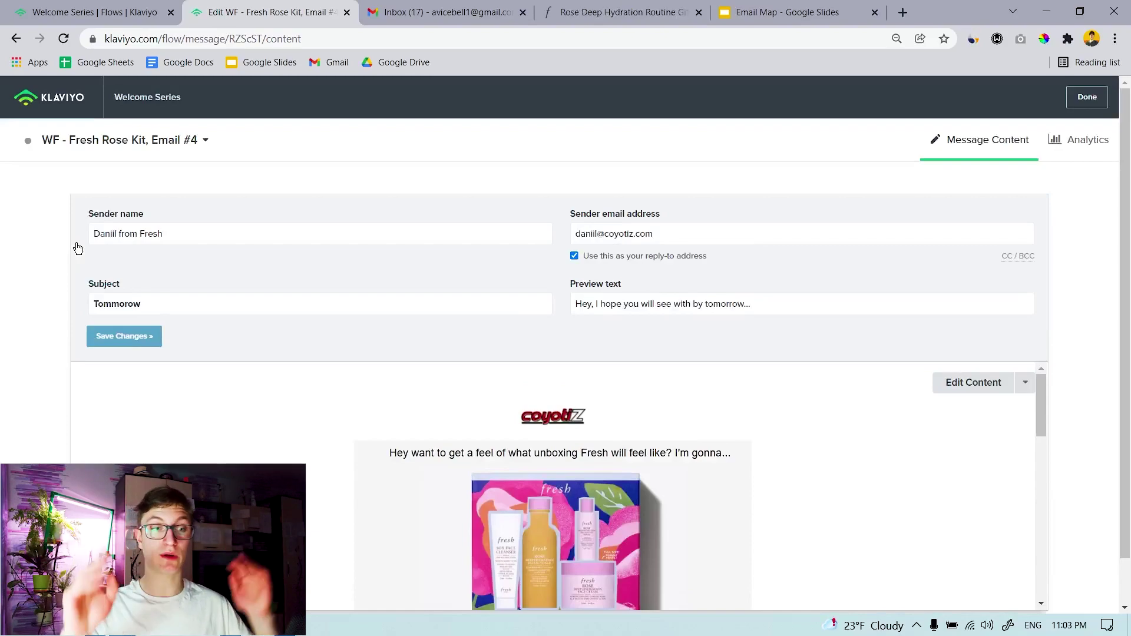
left_click(956, 390)
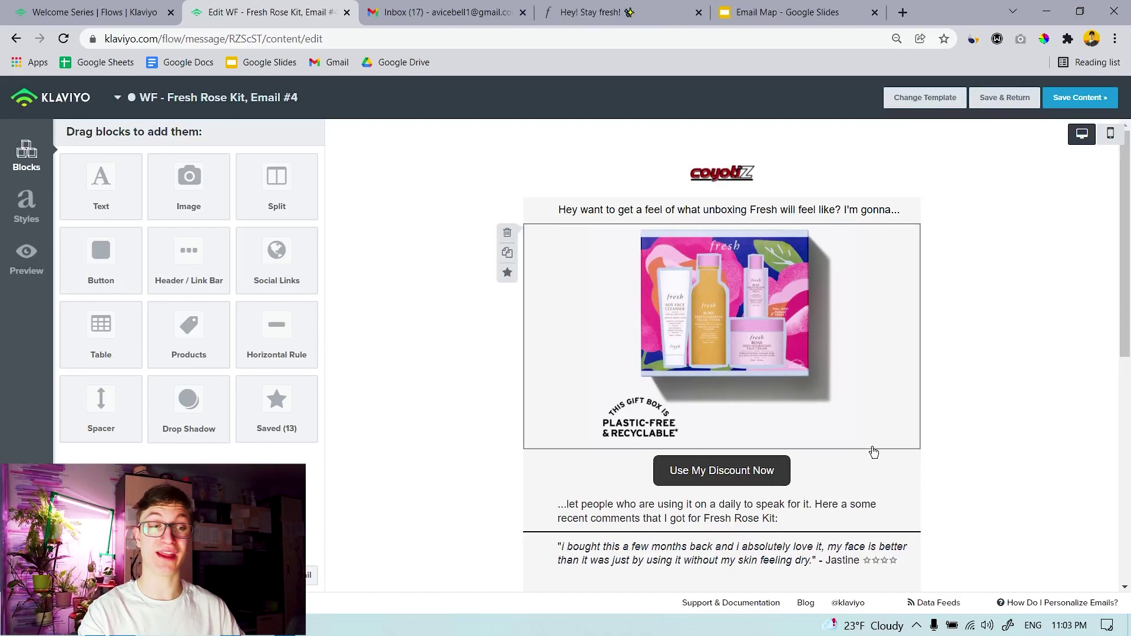
Read Email #4's desktop layout from the opening line and gift box image through the customer reviews to the closing discount note and links.
scroll(869, 398, "down", 6)
scroll(869, 395, "up", 4)
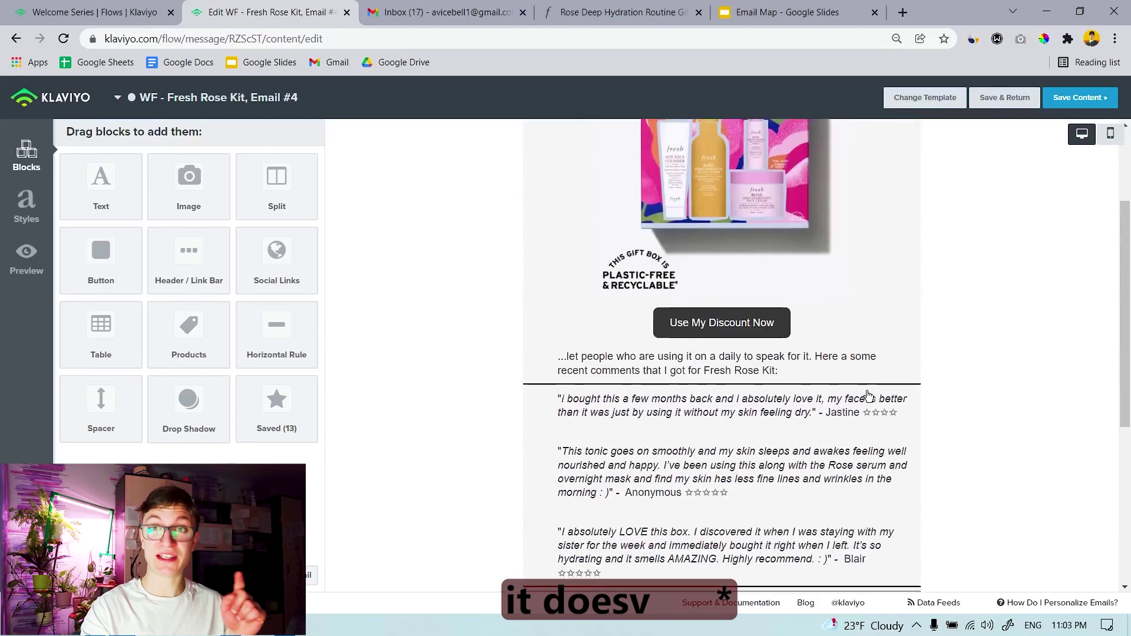
scroll(869, 396, "up", 3)
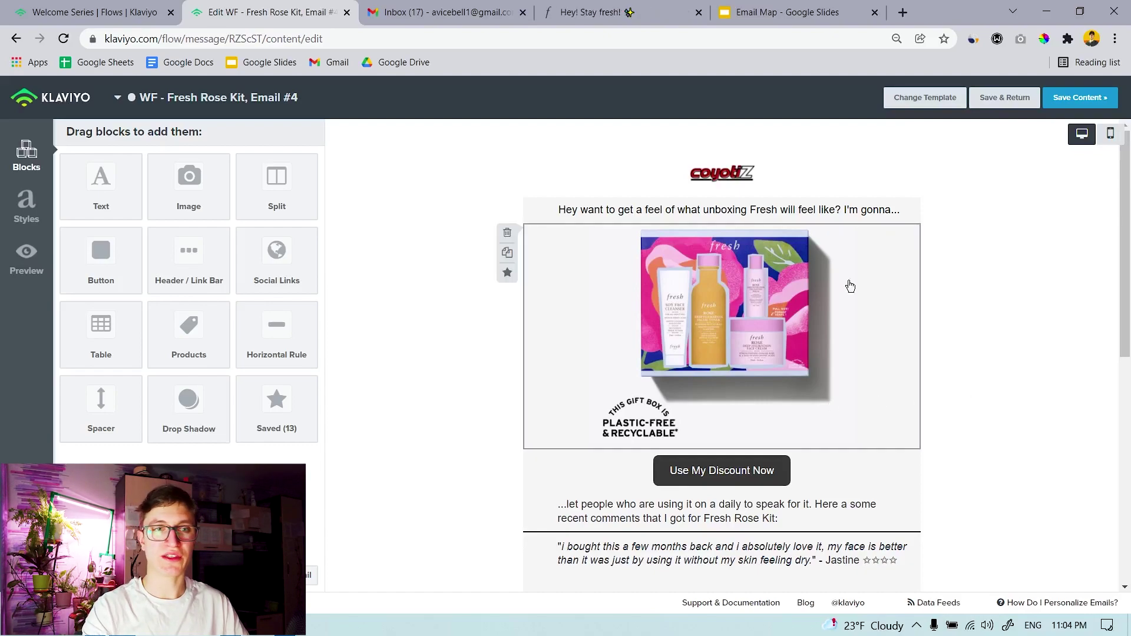
scroll(924, 291, "down", 1)
scroll(960, 285, "up", 1)
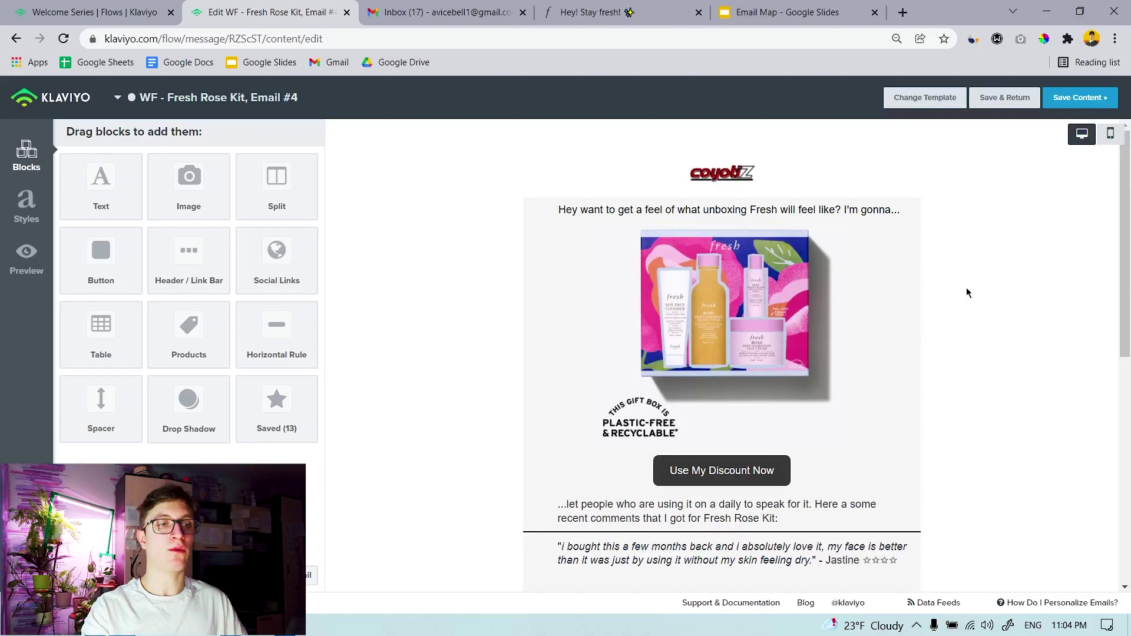
scroll(966, 287, "down", 2)
scroll(949, 304, "up", 2)
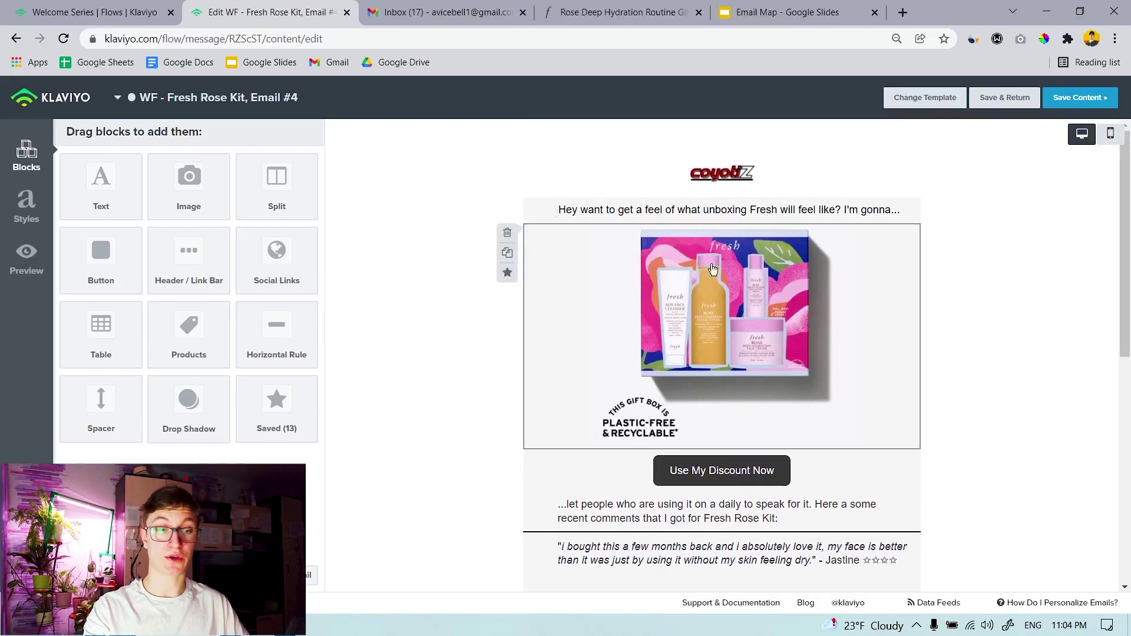
scroll(712, 254, "down", 4)
scroll(766, 318, "down", 1)
scroll(766, 330, "down", 1)
scroll(743, 295, "down", 1)
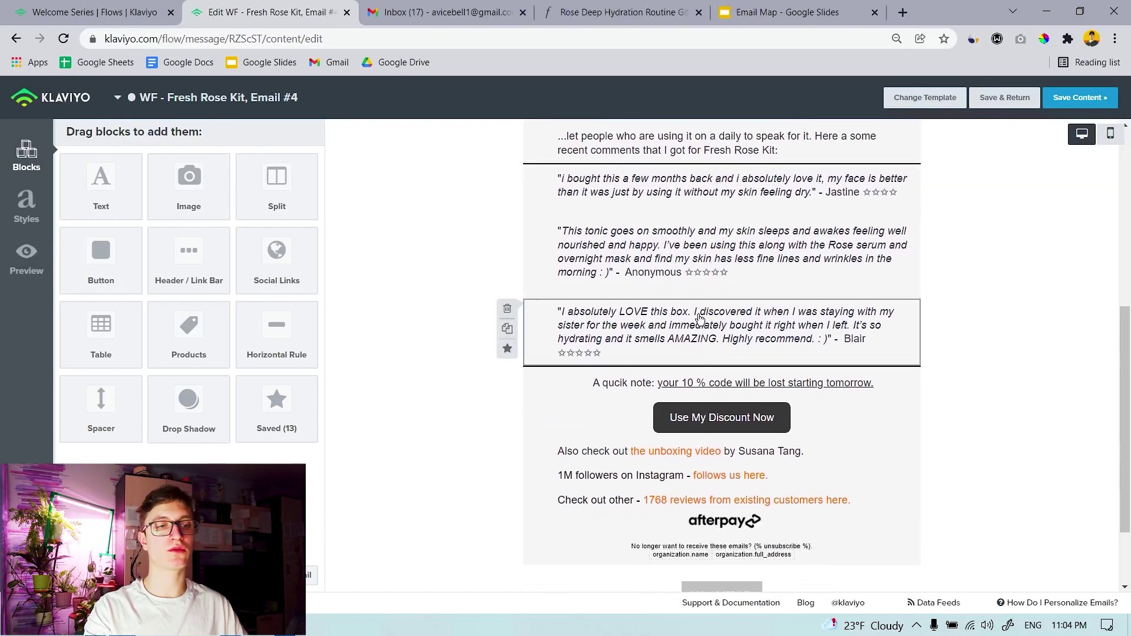
scroll(704, 355, "up", 1)
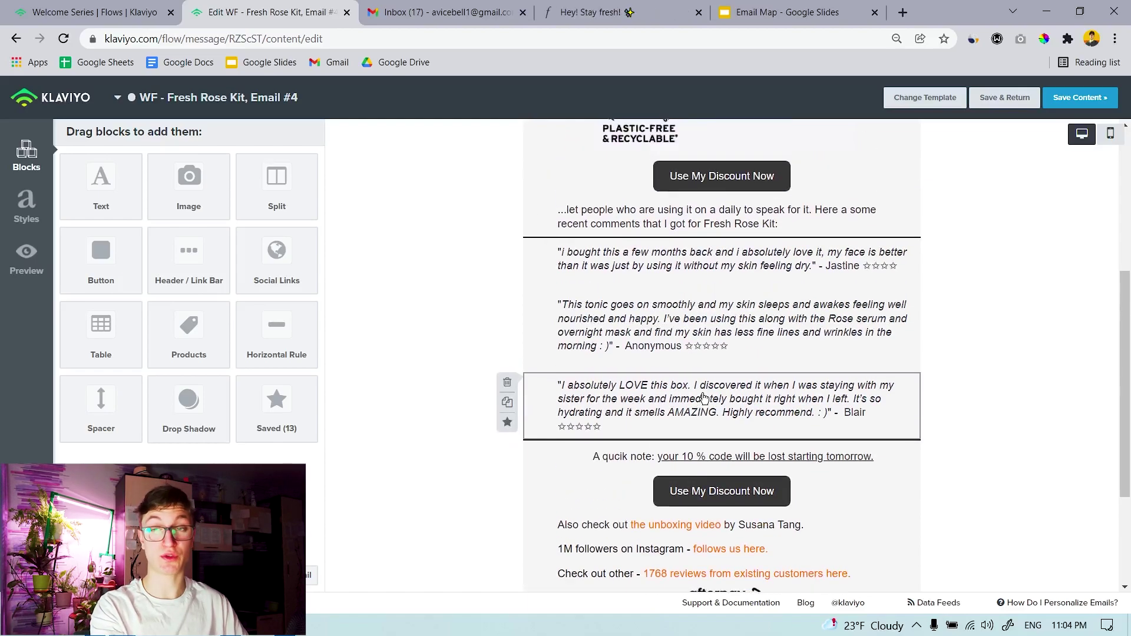
On the Fresh gift set page, add the Cleanse & Moisturize Gift Set to the bag, and briefly view its product page.
left_click(618, 12)
scroll(487, 368, "down", 15)
scroll(455, 417, "down", 10)
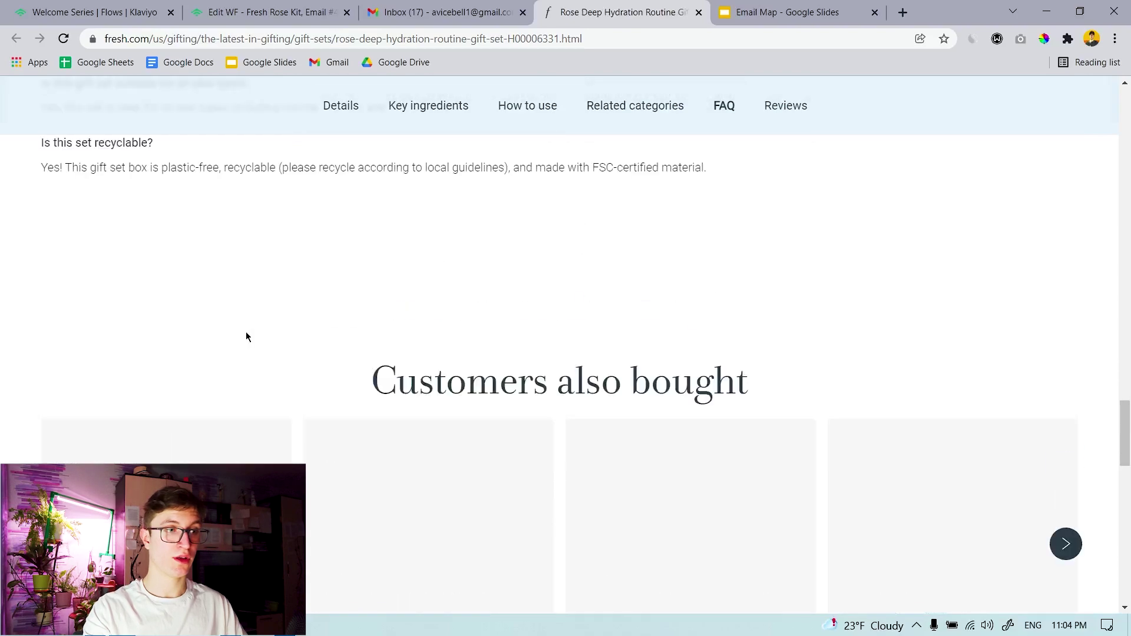
scroll(401, 324, "up", 5)
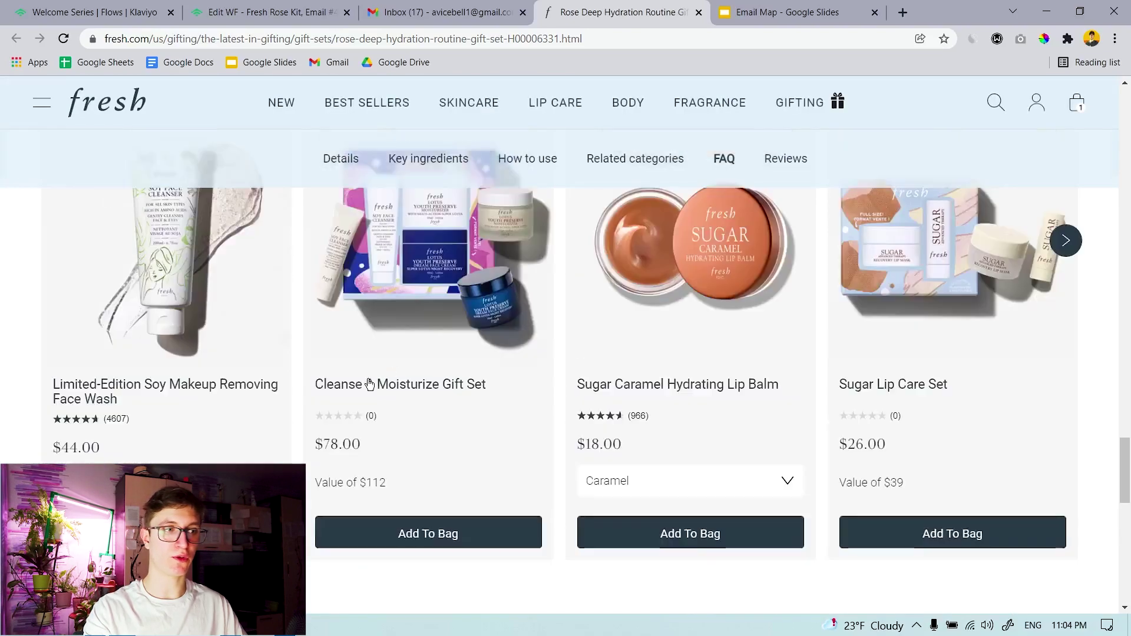
left_click(428, 542)
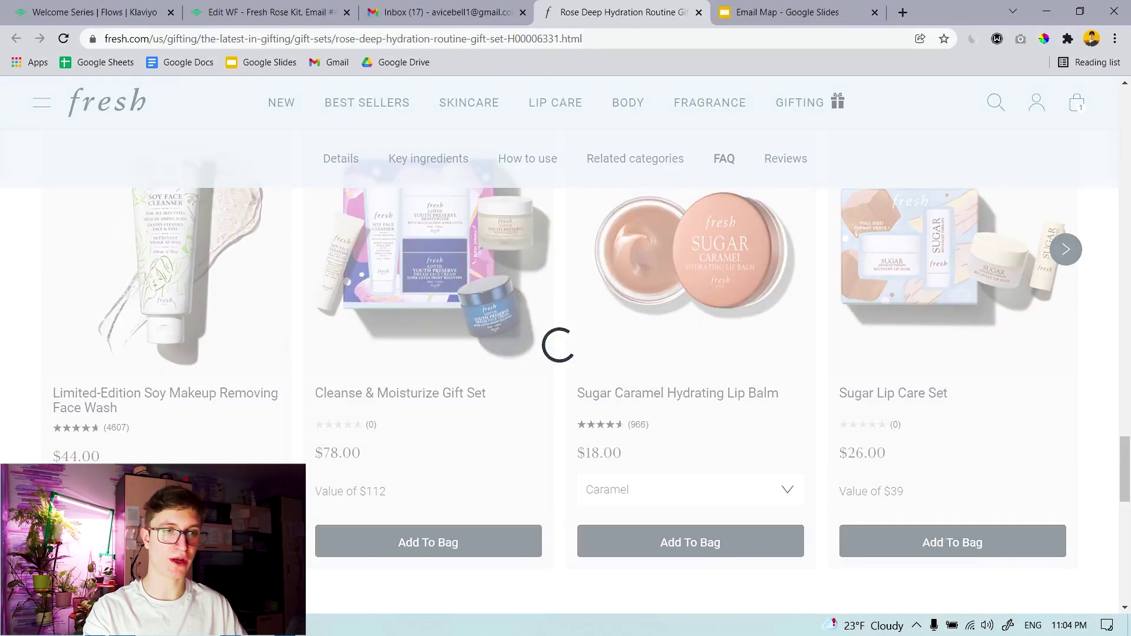
left_click(439, 267)
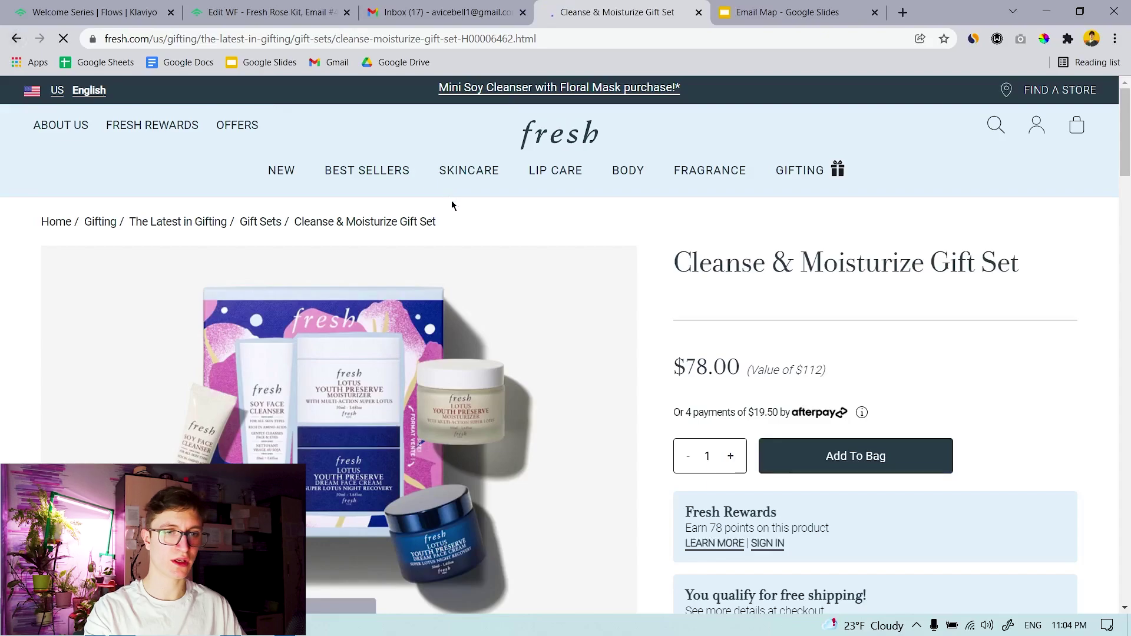
key("alt+Left")
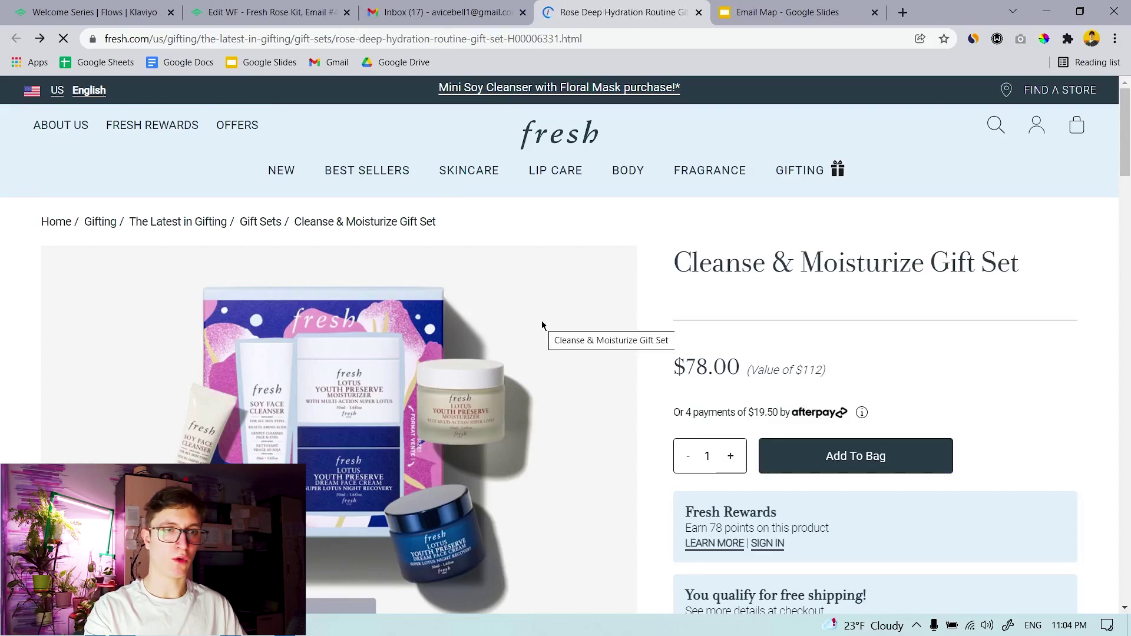
Look through the Rose Deep Hydration Routine Gift Set page's description, usage instructions and related categories, and return to the Email #4 editor.
scroll(542, 323, "down", 15)
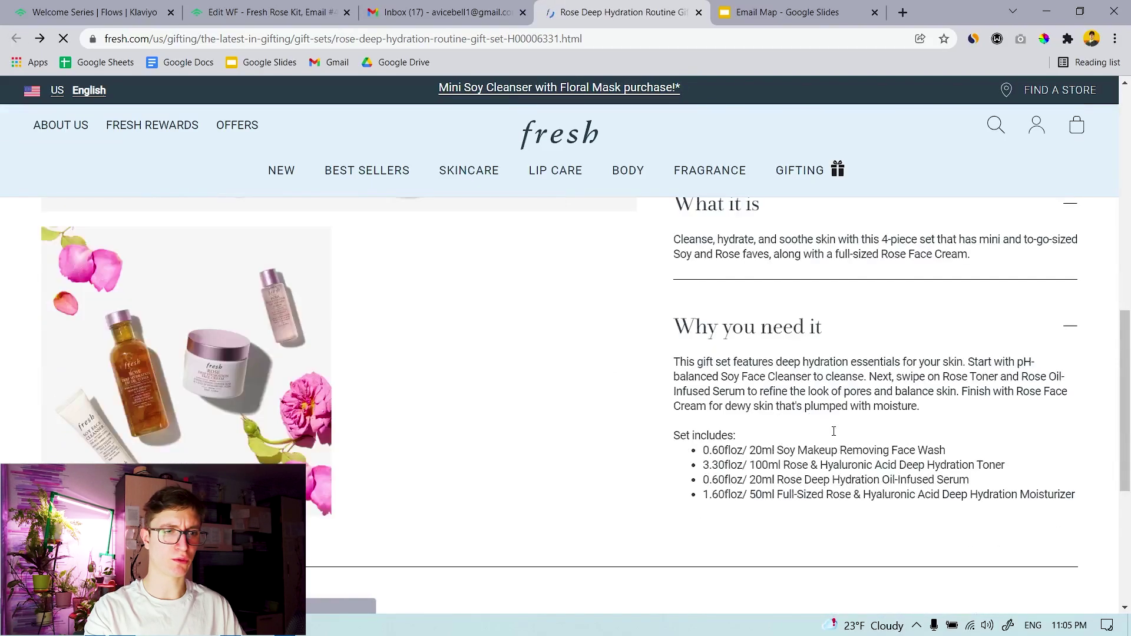
scroll(780, 483, "down", 15)
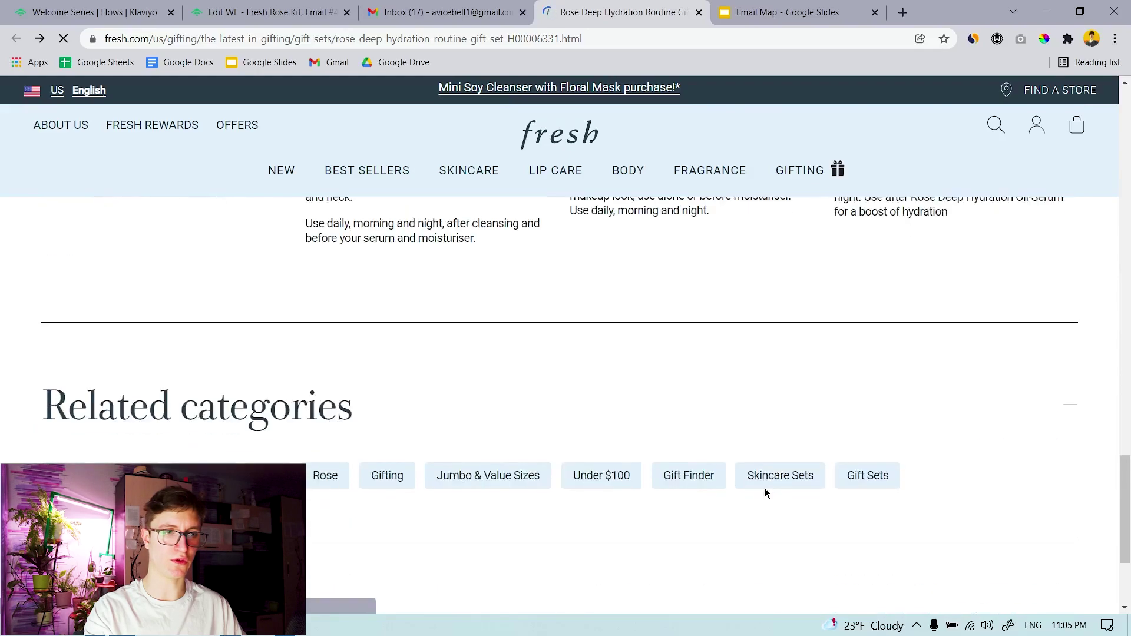
scroll(759, 504, "up", 10)
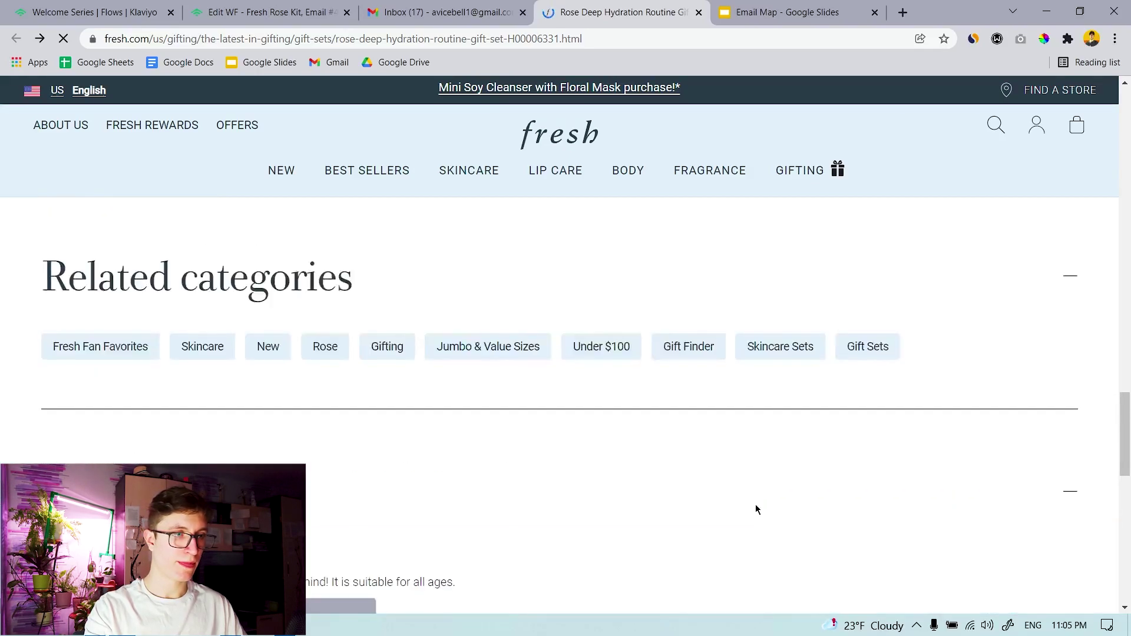
scroll(757, 510, "up", 10)
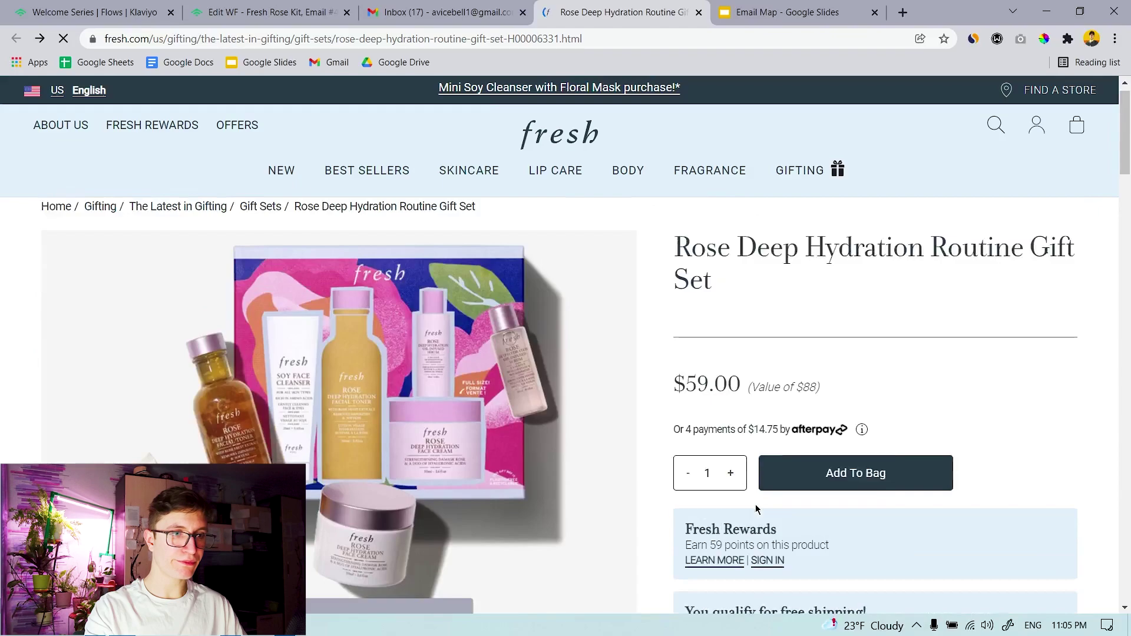
scroll(701, 509, "down", 10)
scroll(701, 508, "down", 10)
scroll(699, 508, "up", 8)
scroll(700, 508, "down", 3)
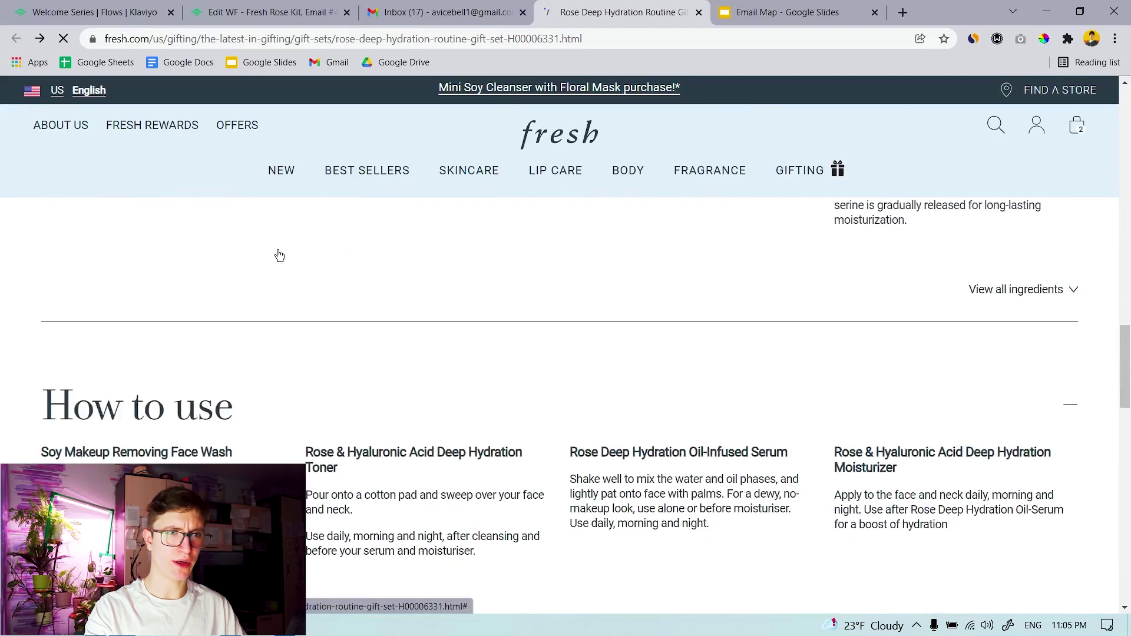
left_click(439, 12)
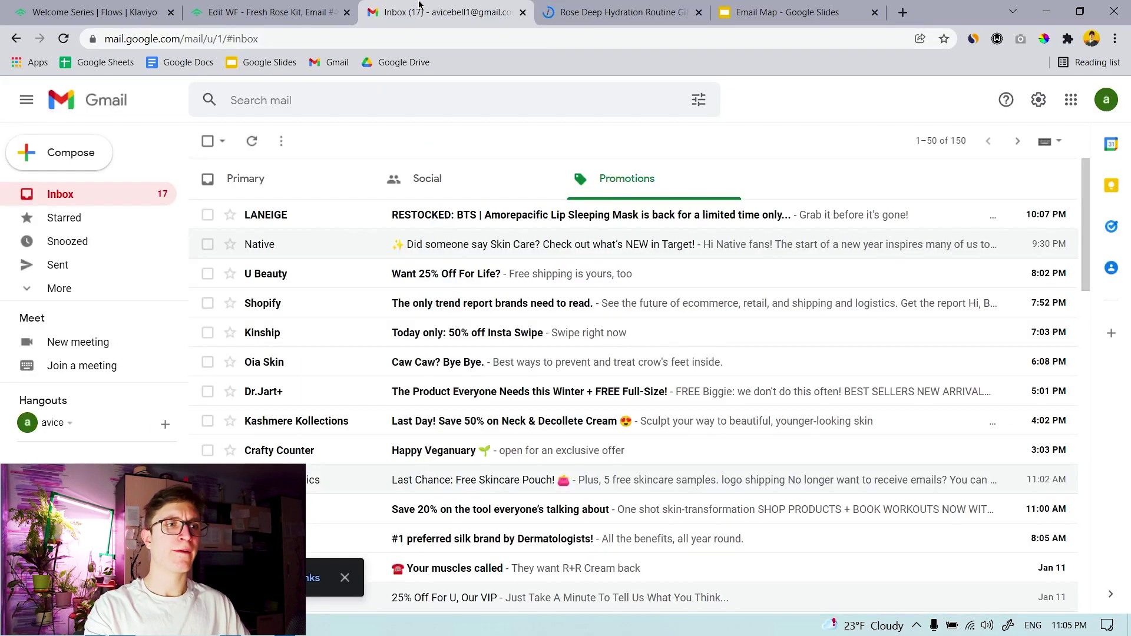
left_click(252, 13)
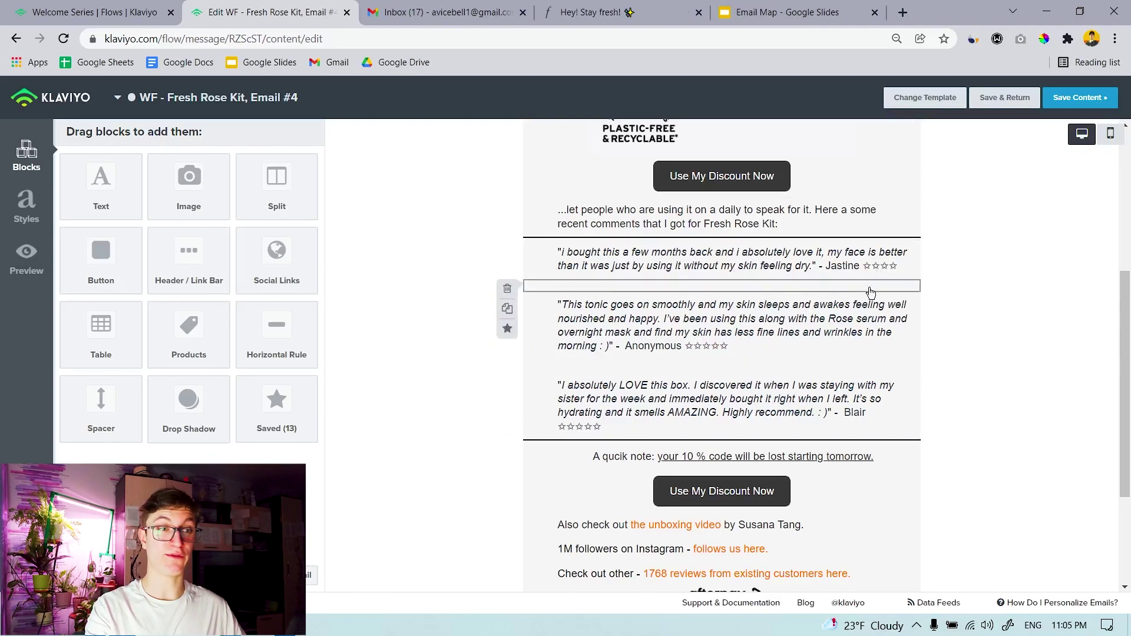
Review Email #4's customer comments, expiring 10% code note, and closing links to the unboxing video, Instagram and reviews.
scroll(877, 285, "up", 3)
scroll(832, 382, "down", 5)
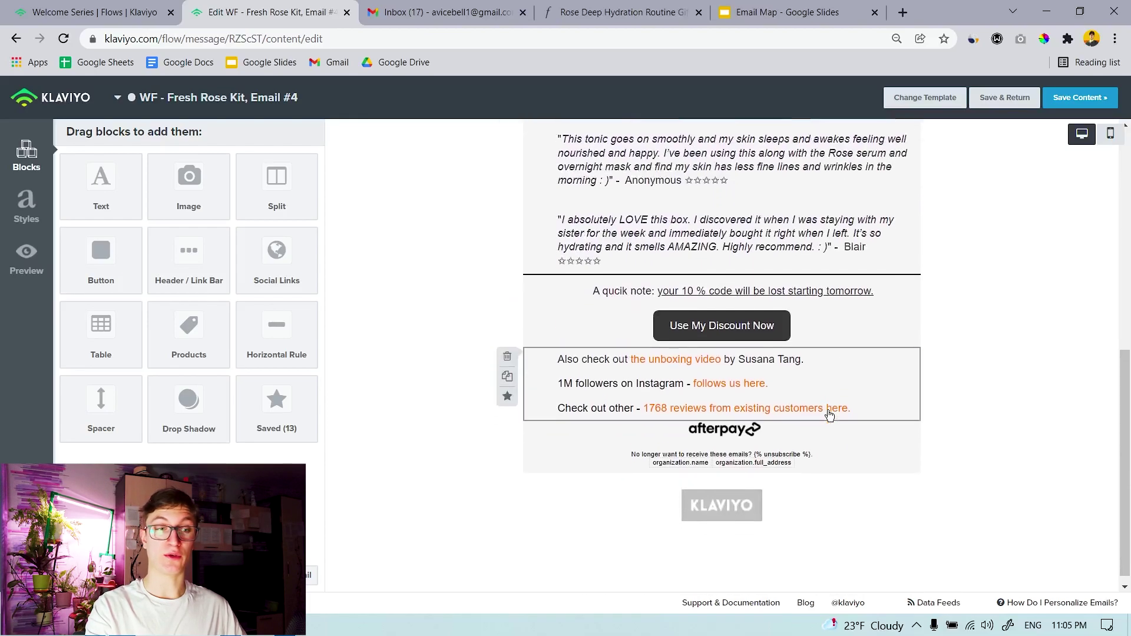
scroll(737, 383, "up", 4)
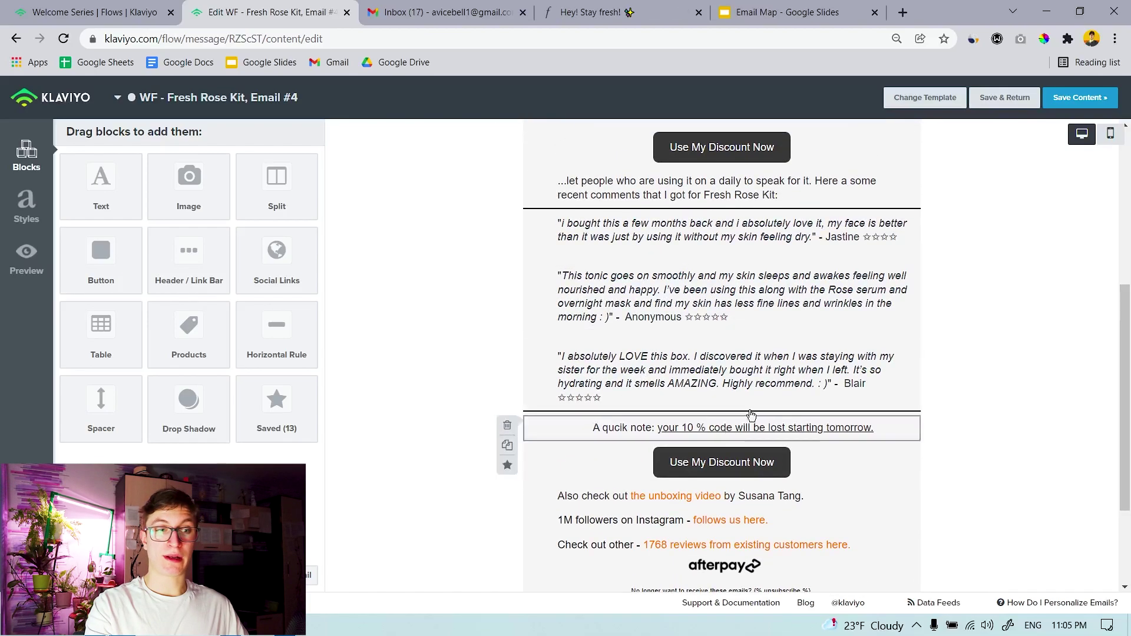
scroll(758, 413, "down", 4)
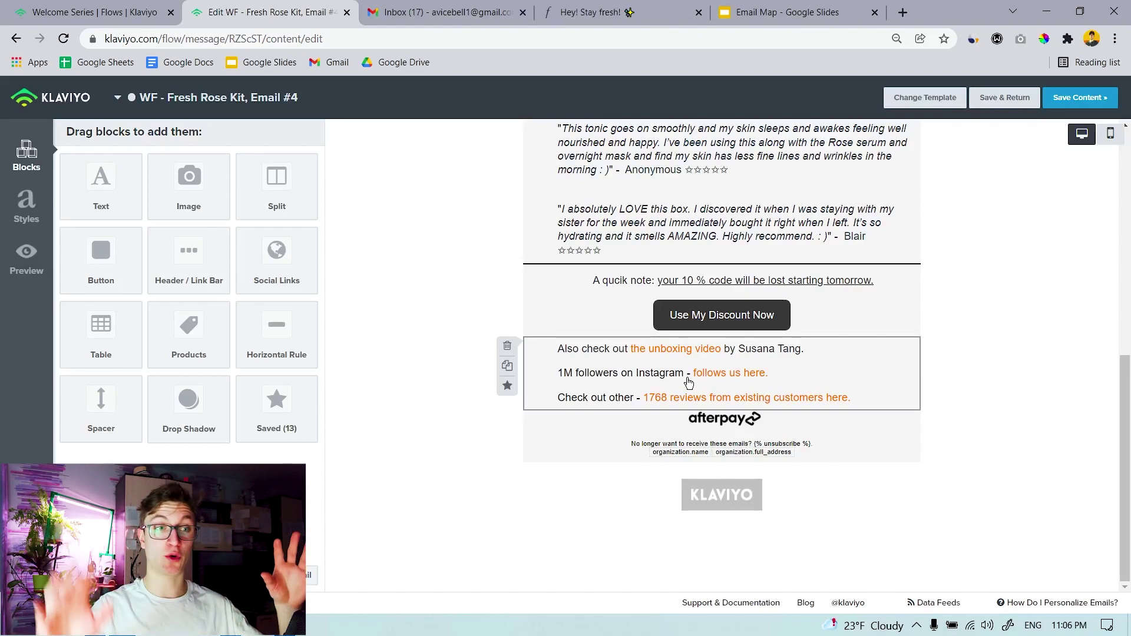
scroll(688, 383, "up", 6)
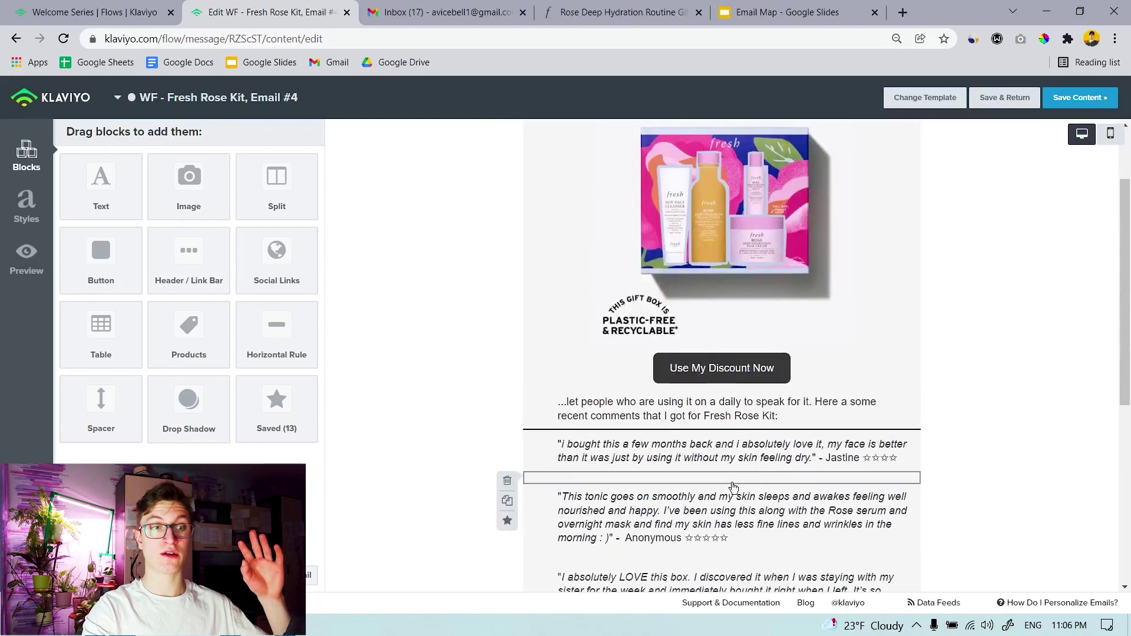
scroll(725, 414, "down", 1)
scroll(719, 462, "down", 5)
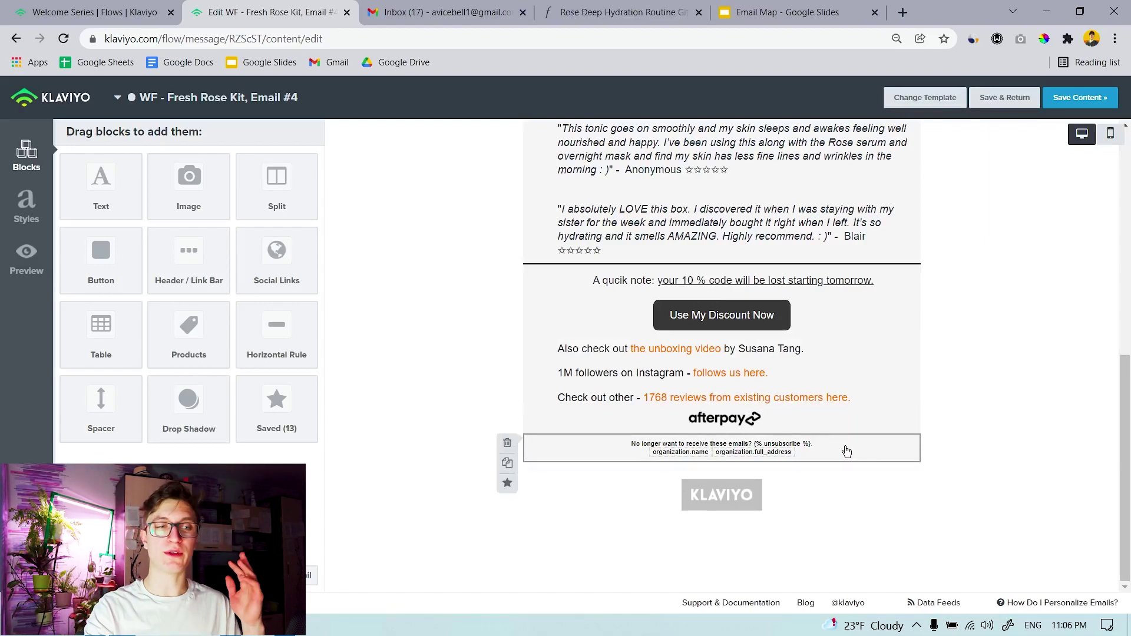
scroll(846, 449, "up", 15)
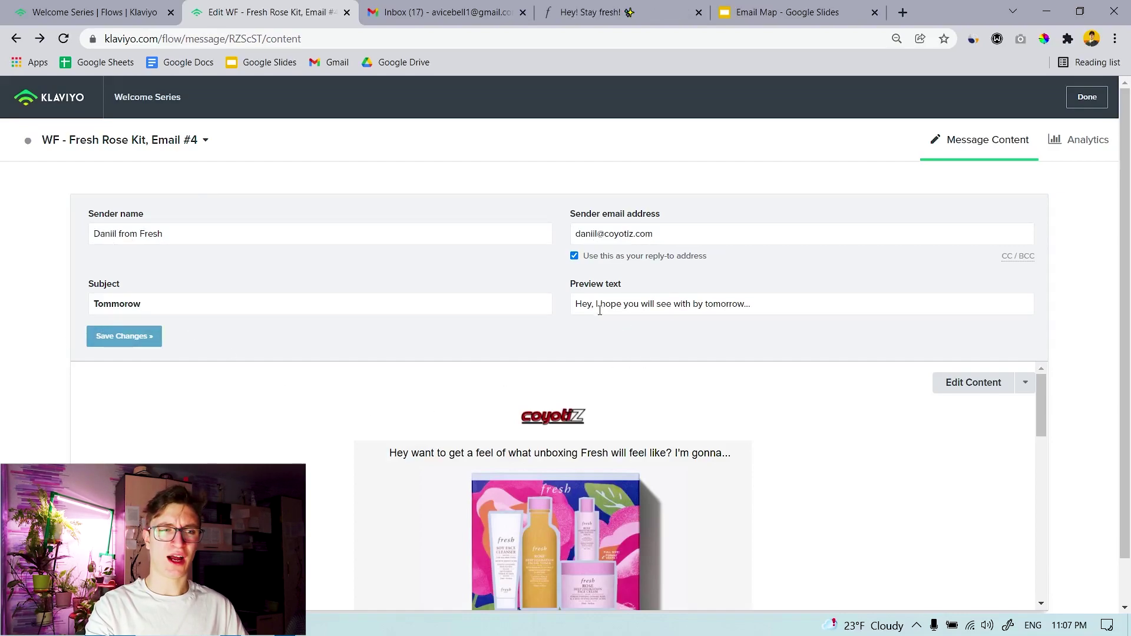
Reopen Email #4's content and revisit the customer reviews and the expiring 10% code note.
left_click(961, 383)
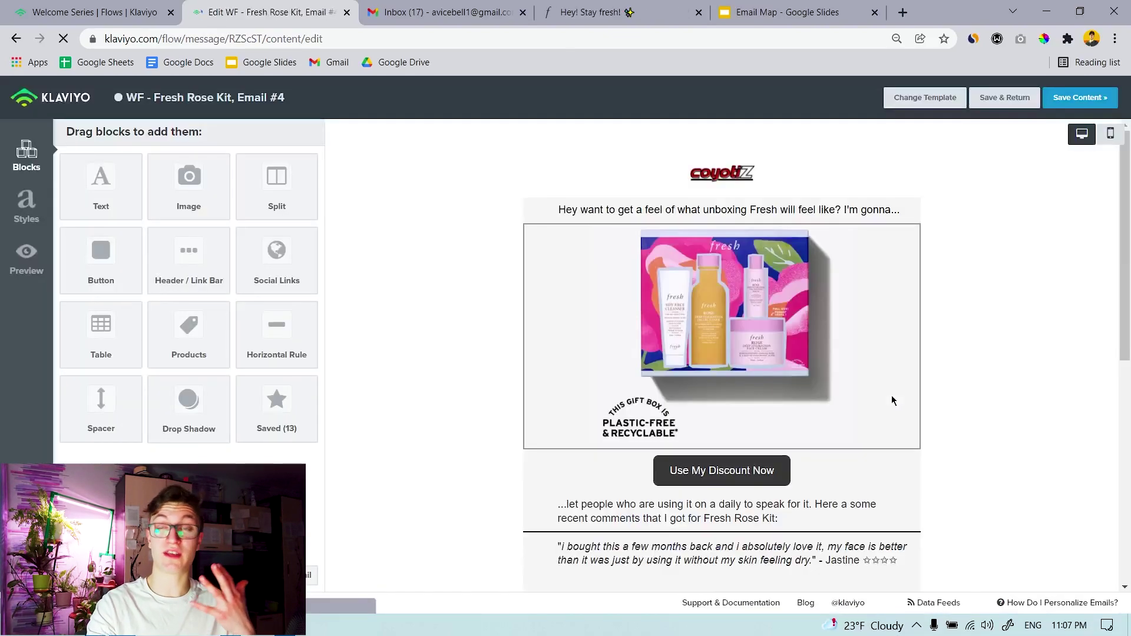
scroll(919, 408, "down", 3)
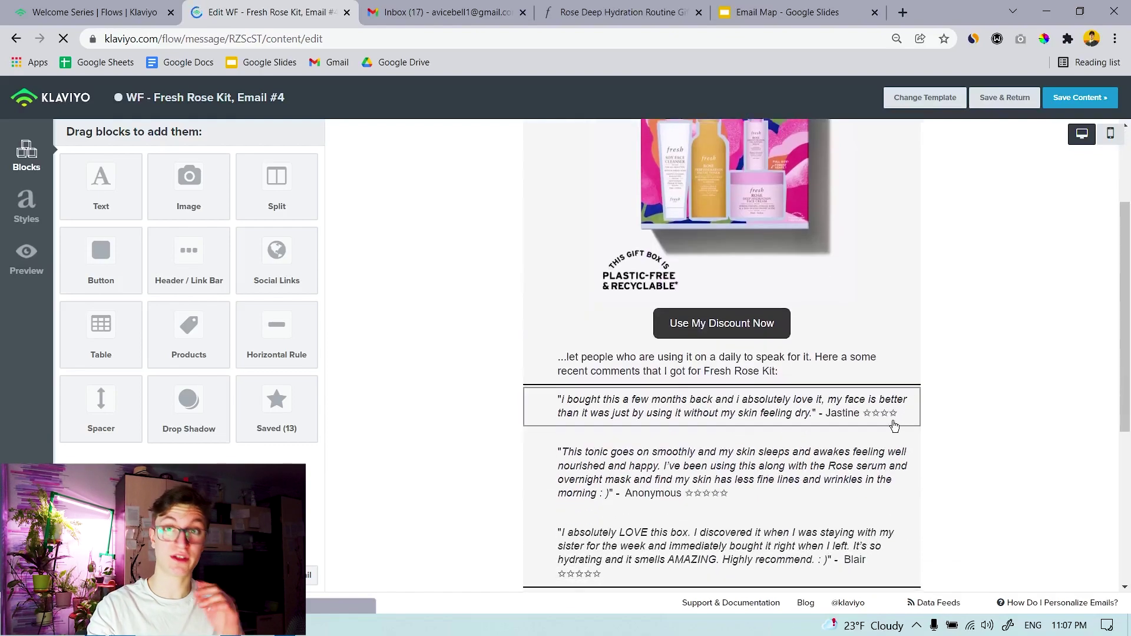
scroll(884, 448, "down", 5)
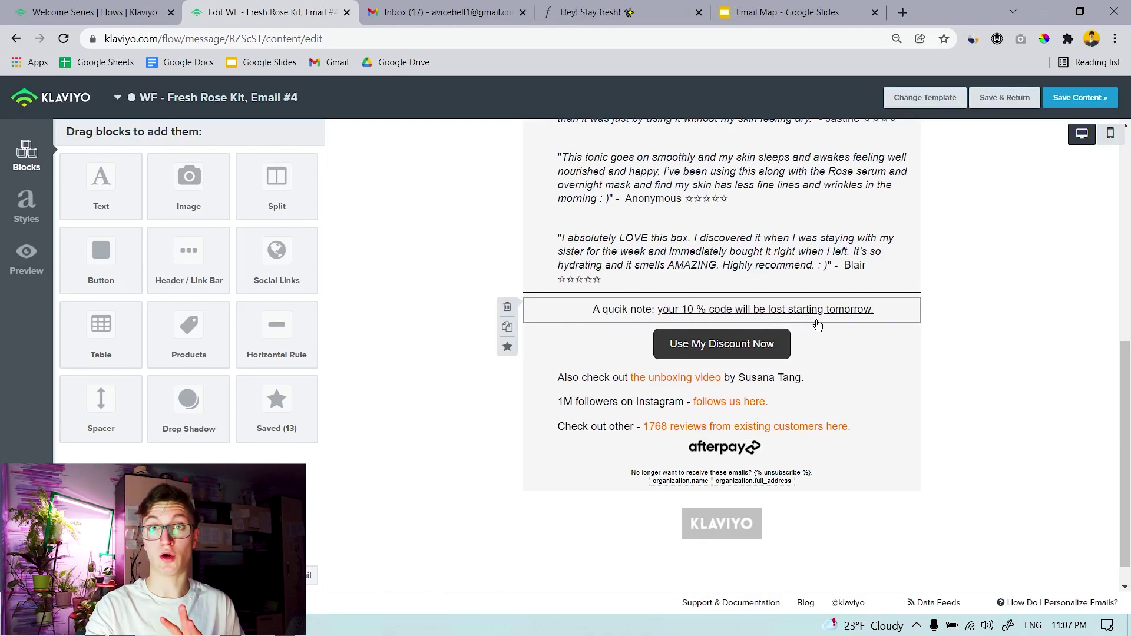
Close Email #4, look over the welcome flow's messages and delays down to the exit, and switch to the Gmail inbox.
left_click(88, 91)
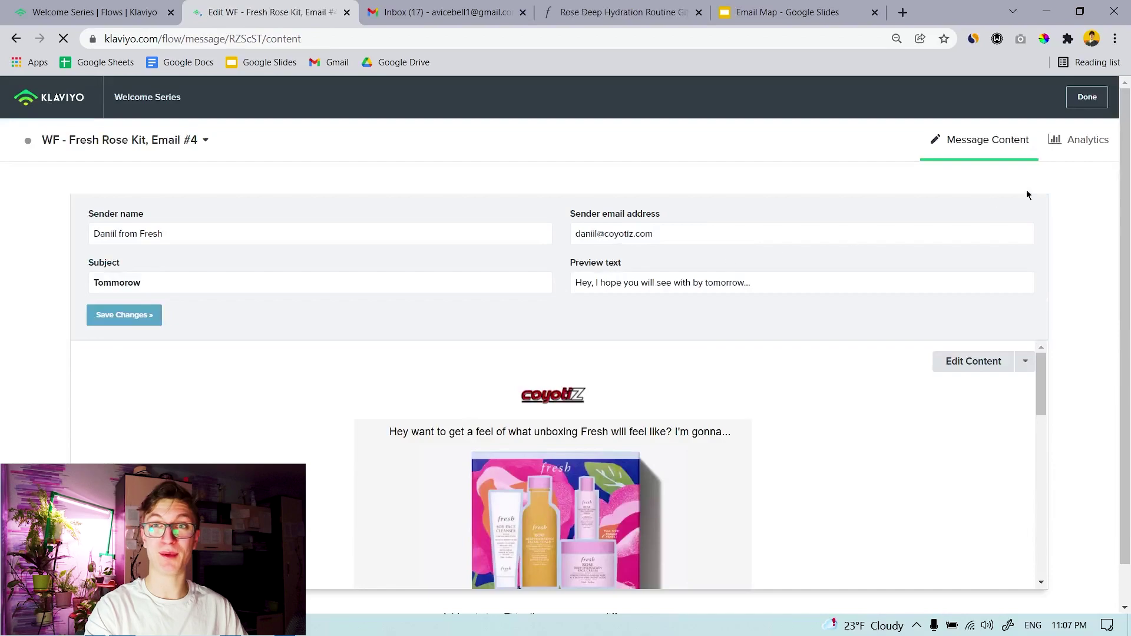
left_click(1103, 102)
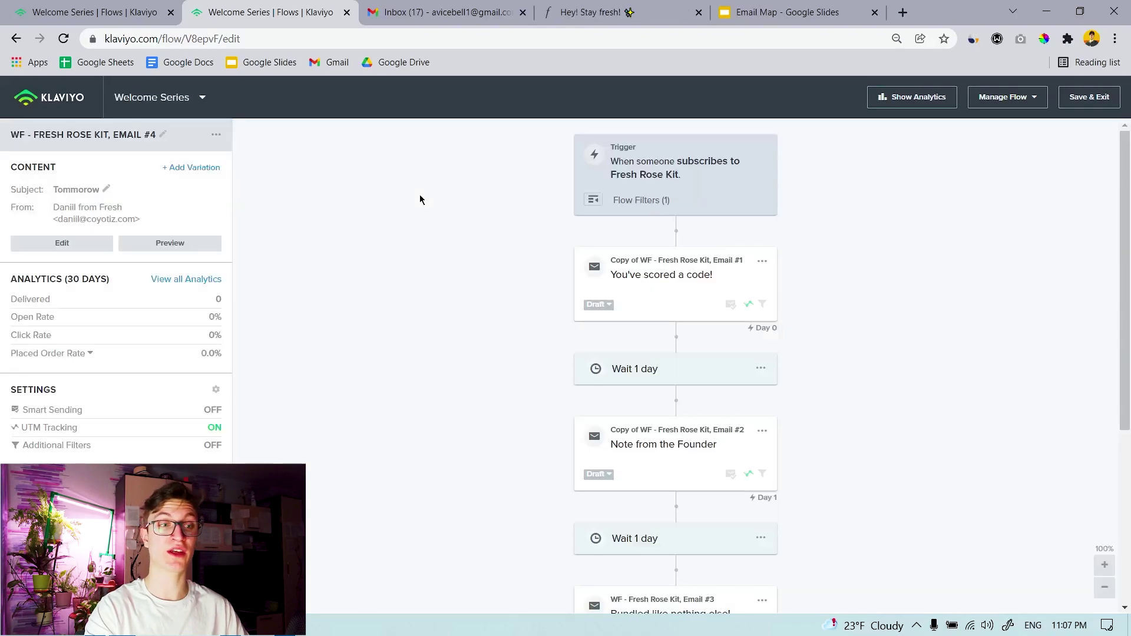
scroll(420, 200, "down", 5)
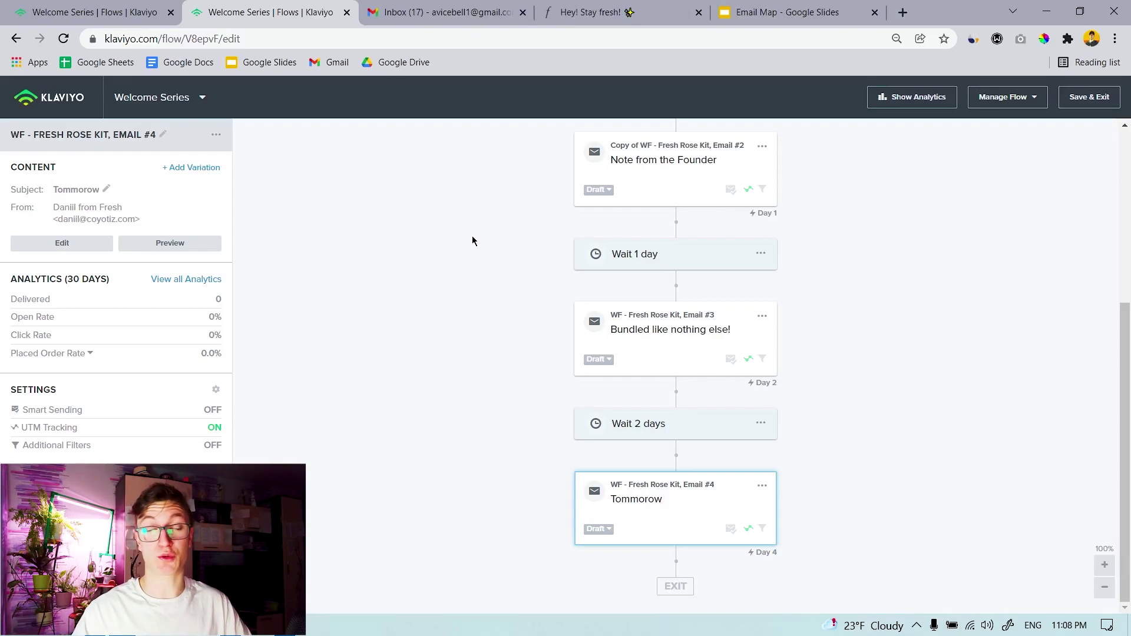
key("ctrl+Tab")
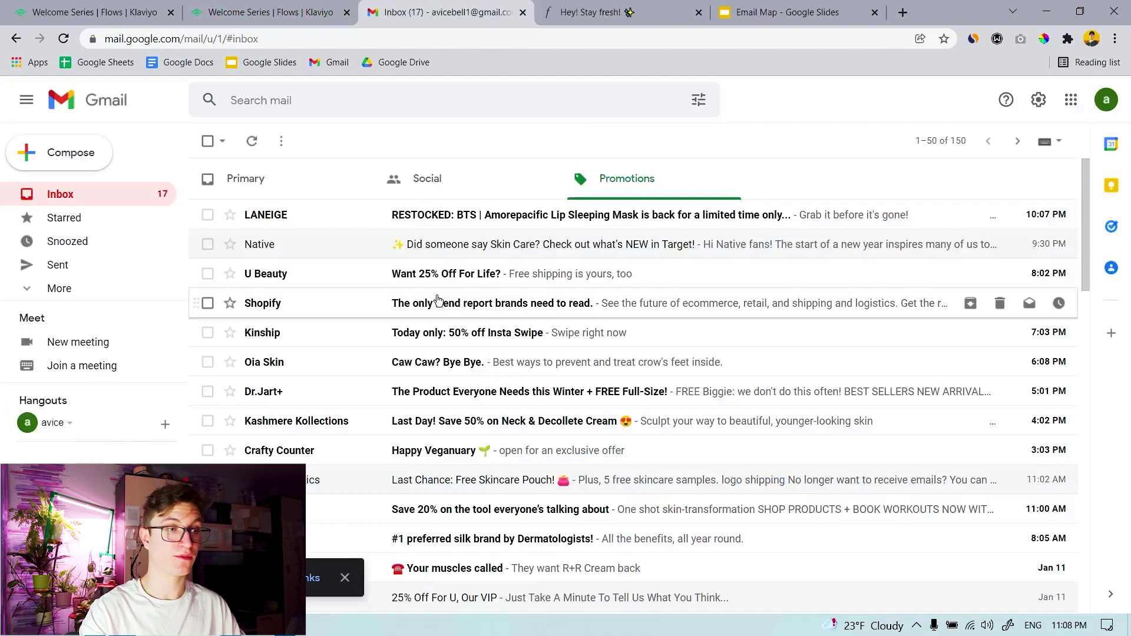
Look through the inbox's Promotions and Primary emails and open The Oodie's "How to save the most $$$" email.
scroll(422, 306, "down", 3)
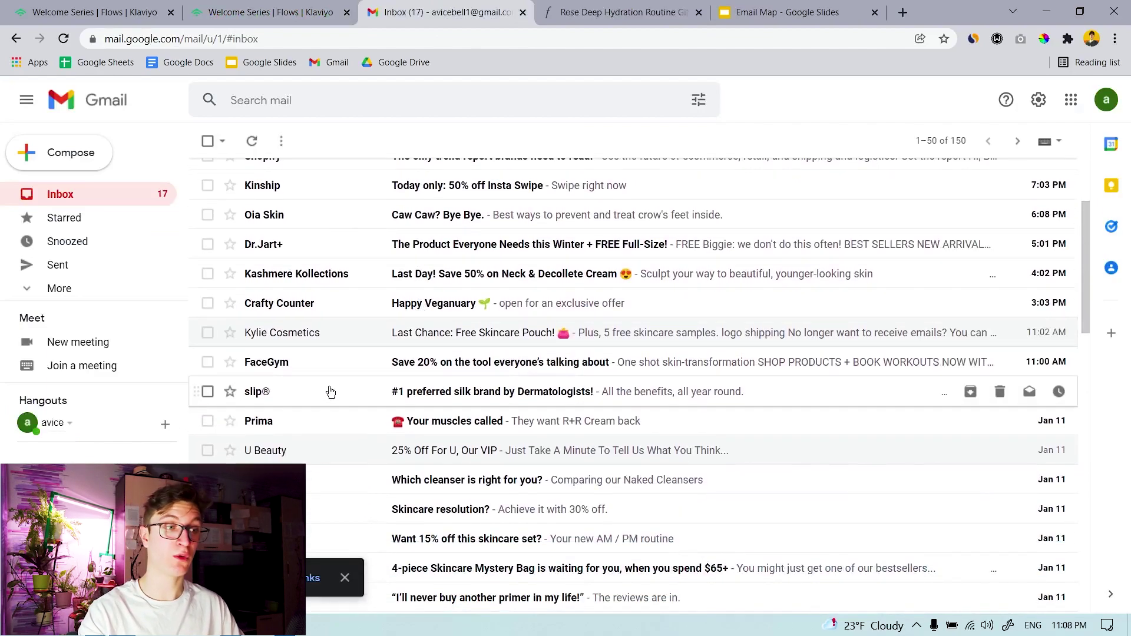
scroll(332, 387, "up", 1)
scroll(318, 330, "up", 3)
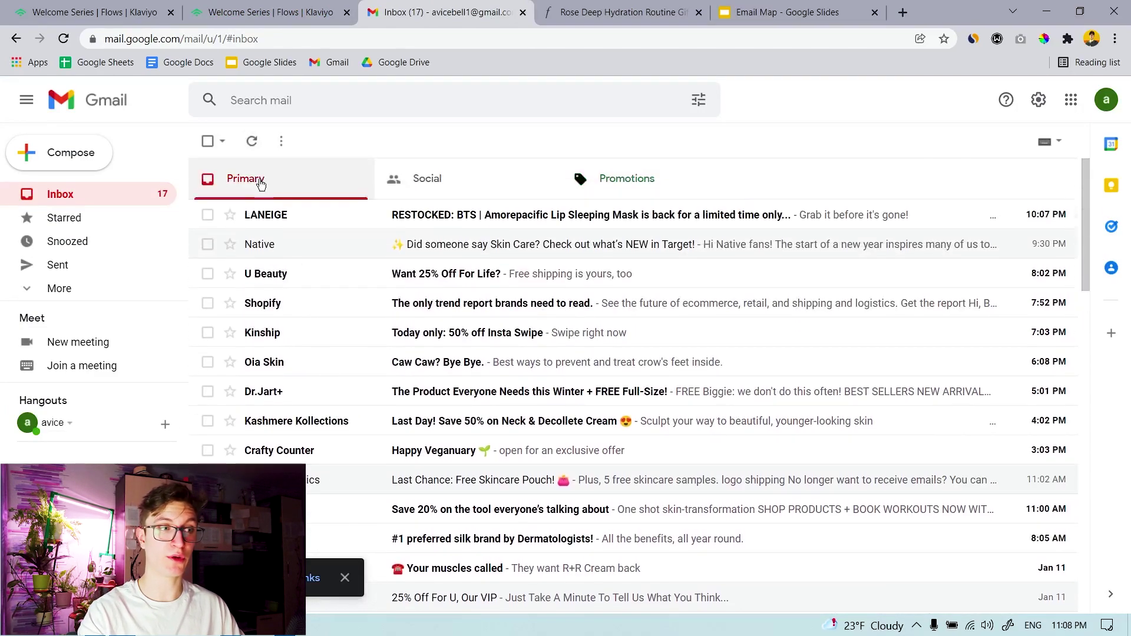
left_click(260, 179)
scroll(342, 262, "down", 2)
scroll(319, 242, "up", 1)
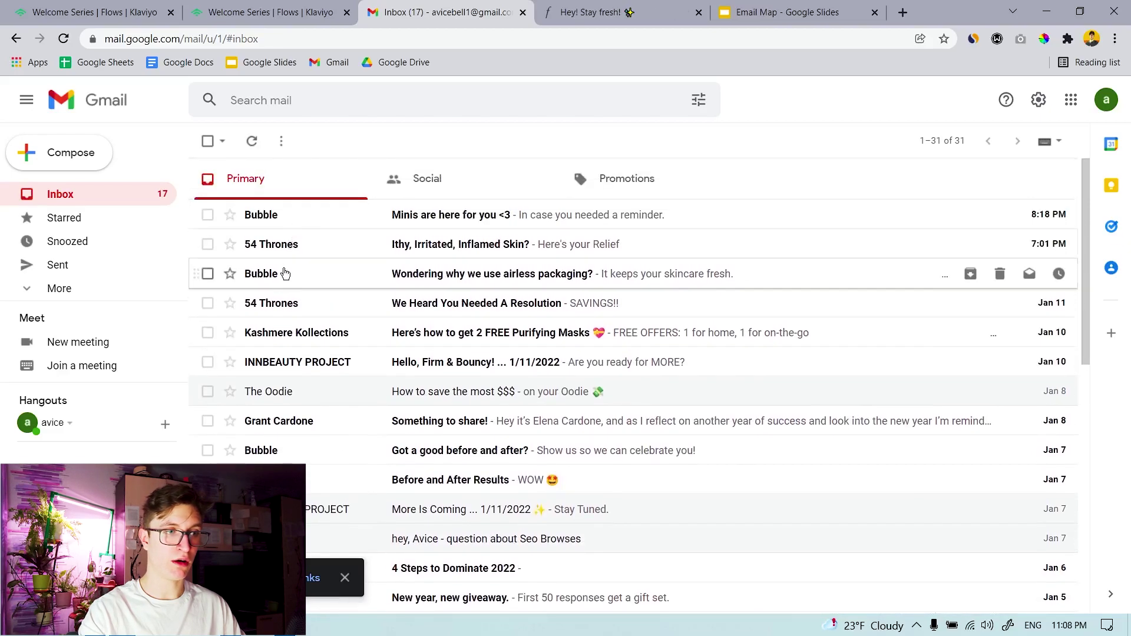
scroll(277, 277, "down", 2)
scroll(290, 241, "down", 7)
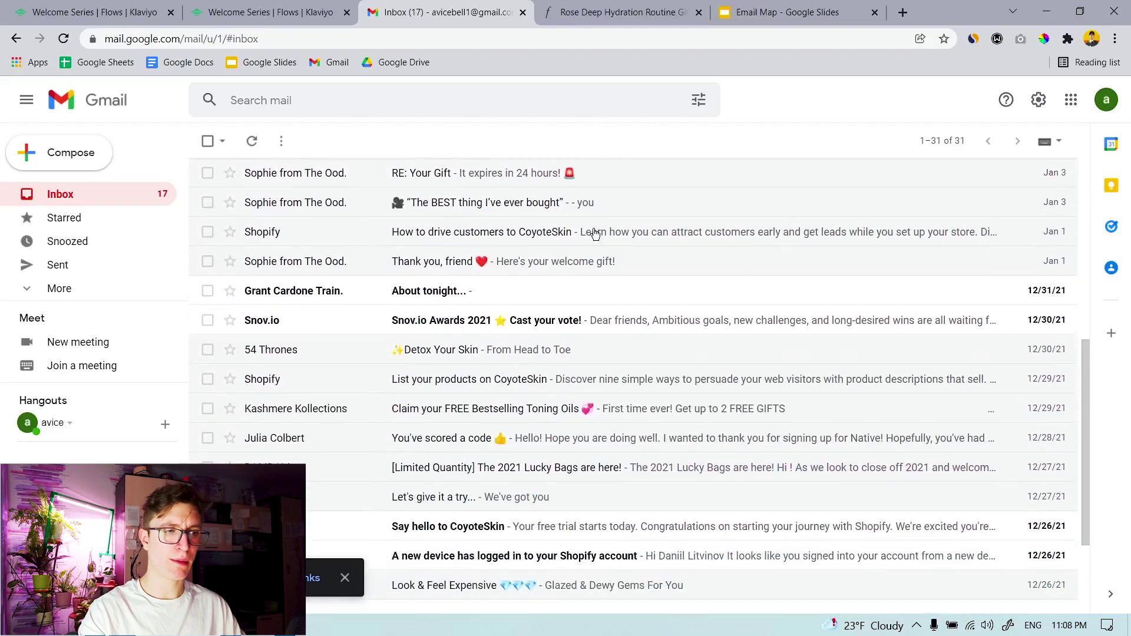
scroll(326, 319, "up", 6)
scroll(324, 312, "up", 1)
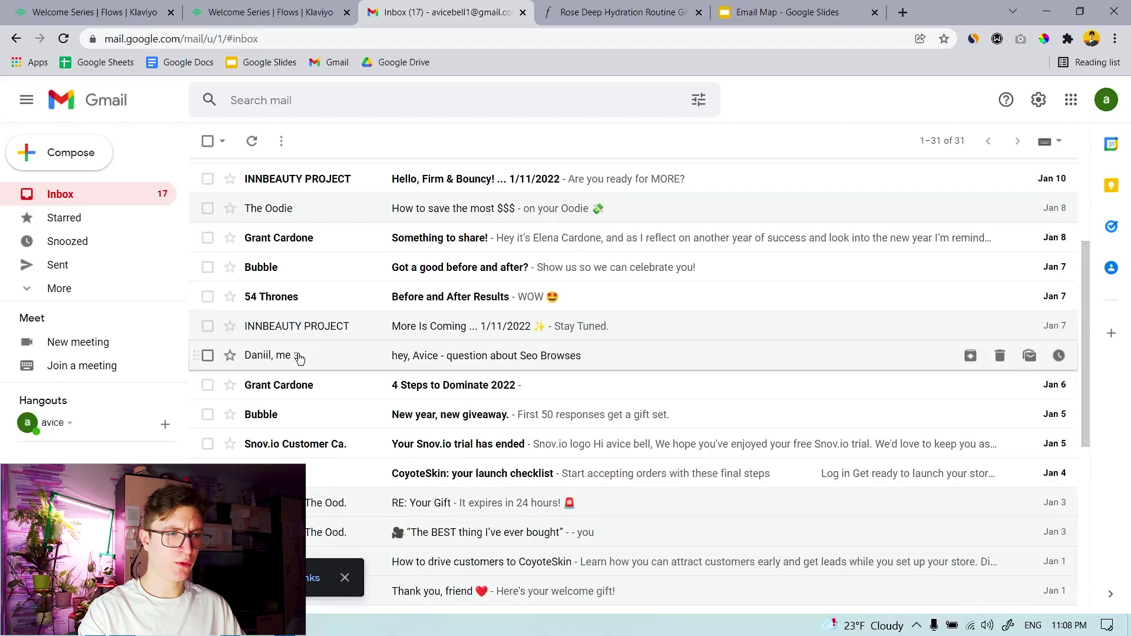
scroll(298, 353, "up", 2)
left_click(267, 355)
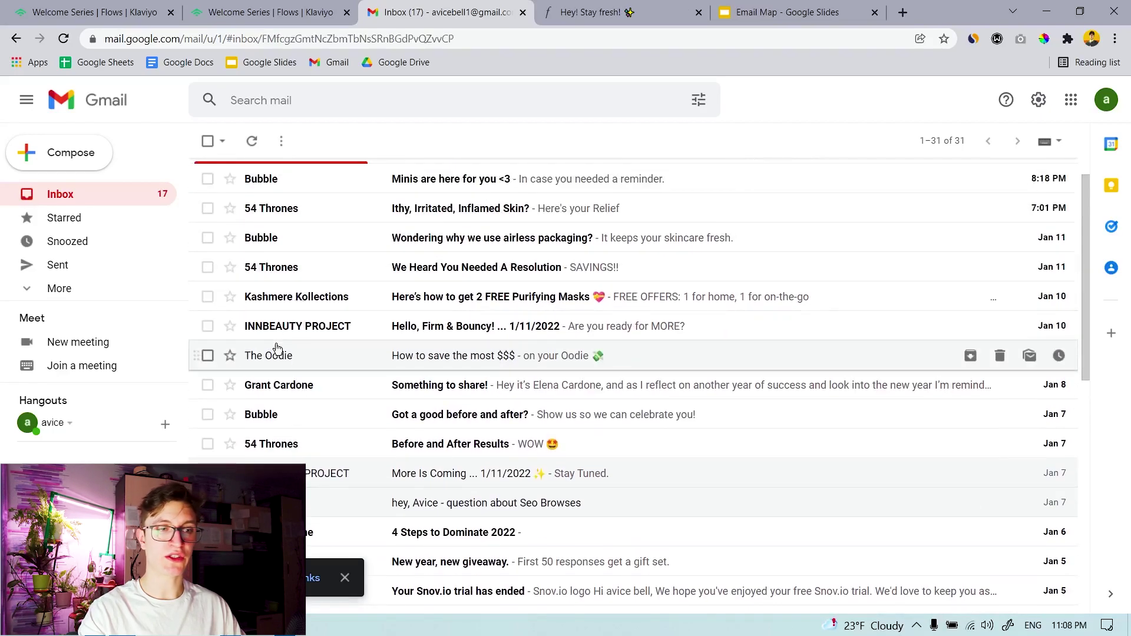
Review The Oodie email's hero banner, intro copy and bundle offers, and return to the Primary inbox.
scroll(534, 316, "down", 1)
scroll(534, 316, "down", 7)
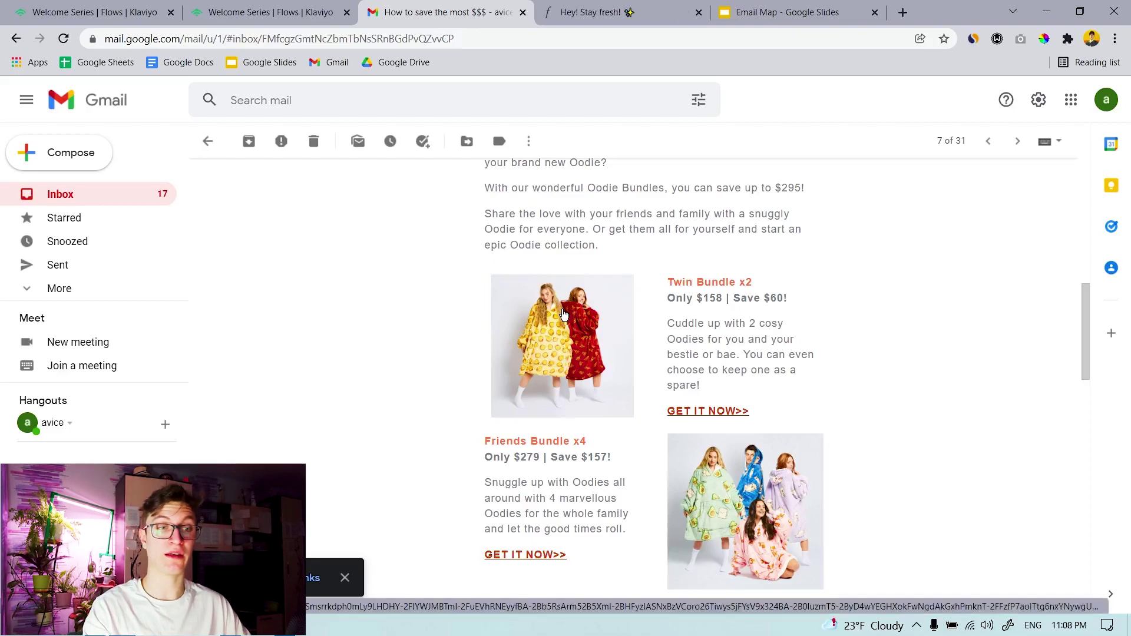
scroll(563, 314, "down", 10)
scroll(672, 394, "up", 8)
scroll(671, 393, "up", 15)
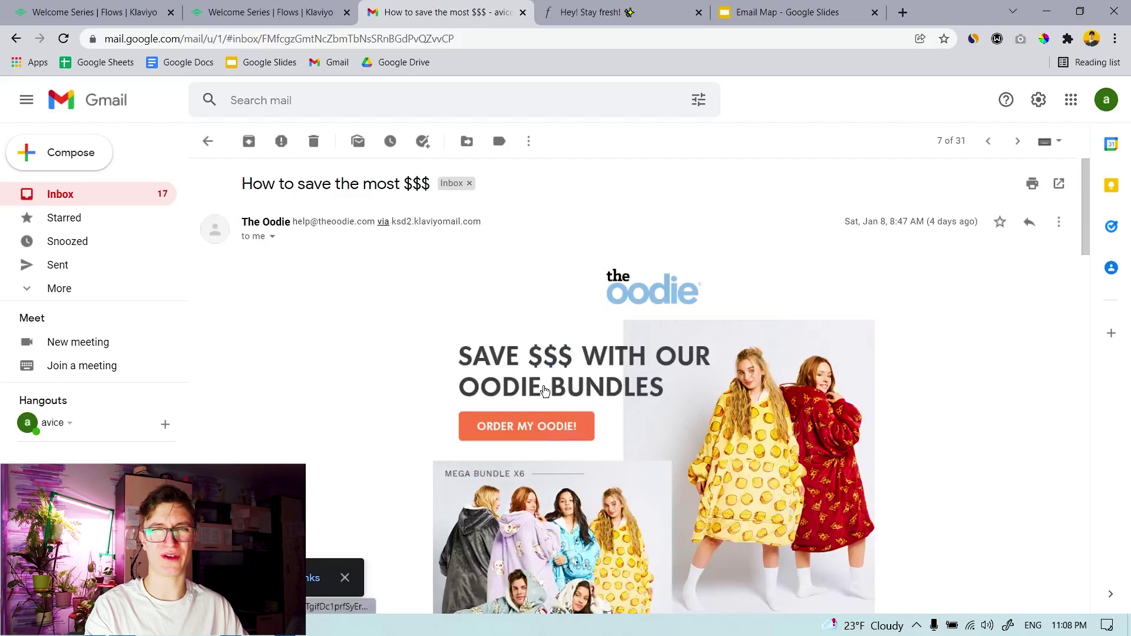
scroll(544, 391, "down", 10)
scroll(665, 365, "up", 5)
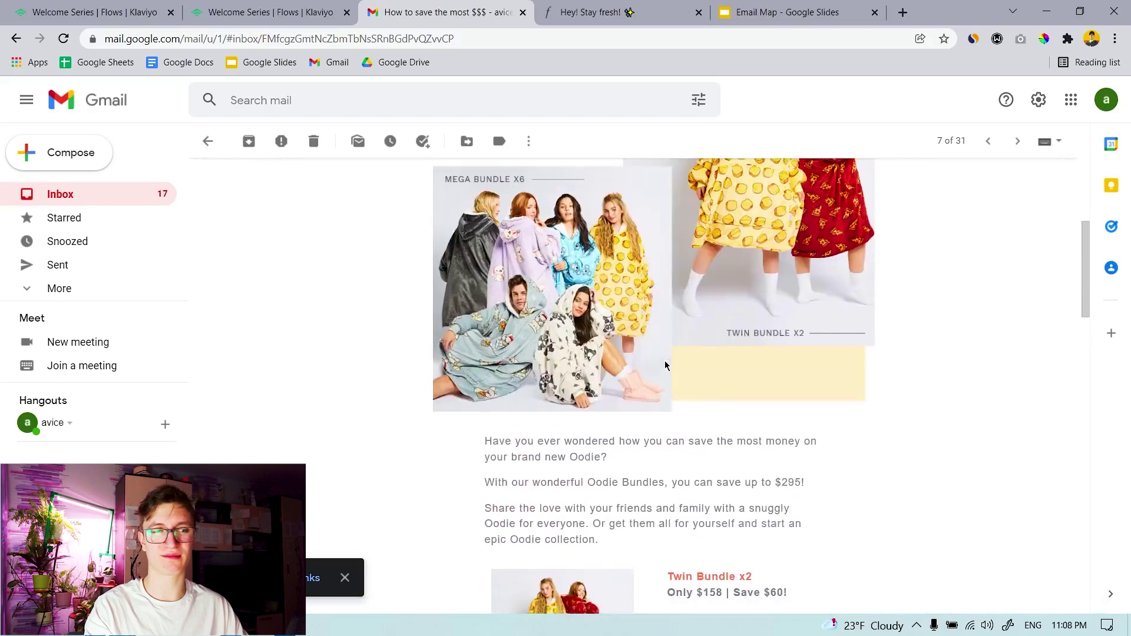
scroll(665, 365, "up", 5)
left_click(122, 202)
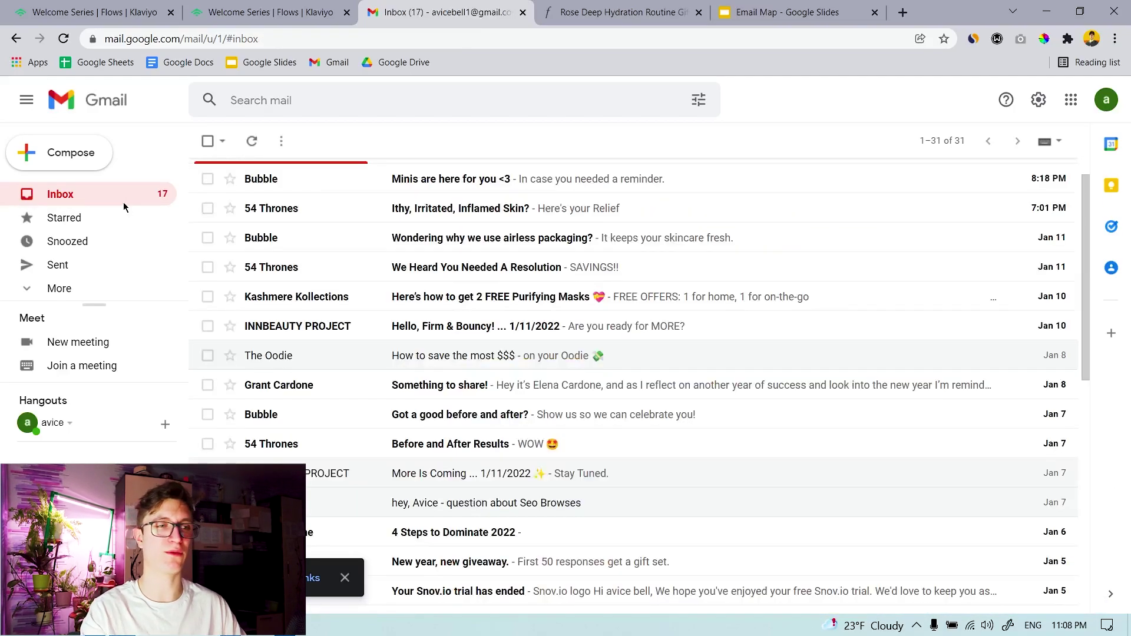
Return to the Klaviyo Welcome Series flow to review its emails and delays, and switch to the Email Map presentation in Google Slides.
left_click(651, 6)
left_click(271, 12)
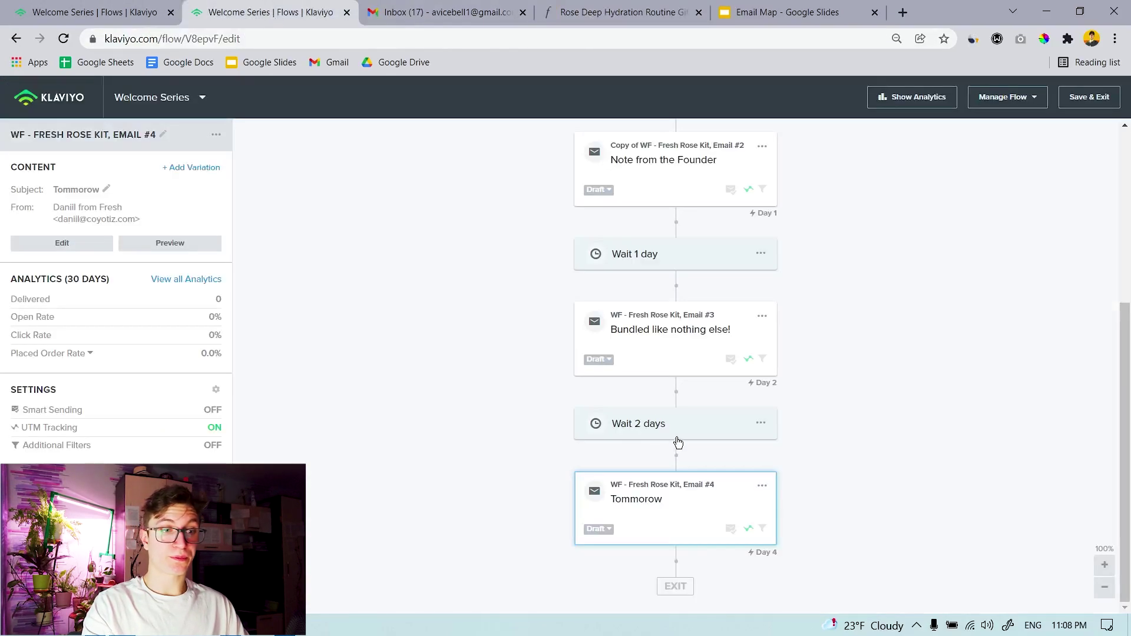
scroll(651, 424, "up", 5)
scroll(595, 384, "down", 5)
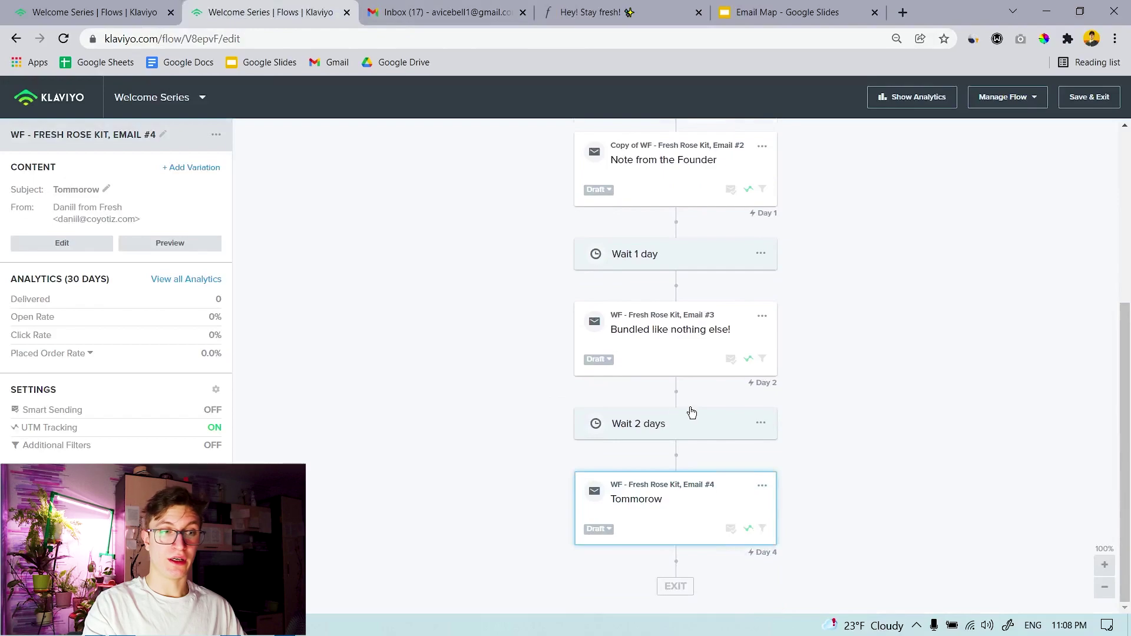
scroll(679, 330, "up", 1)
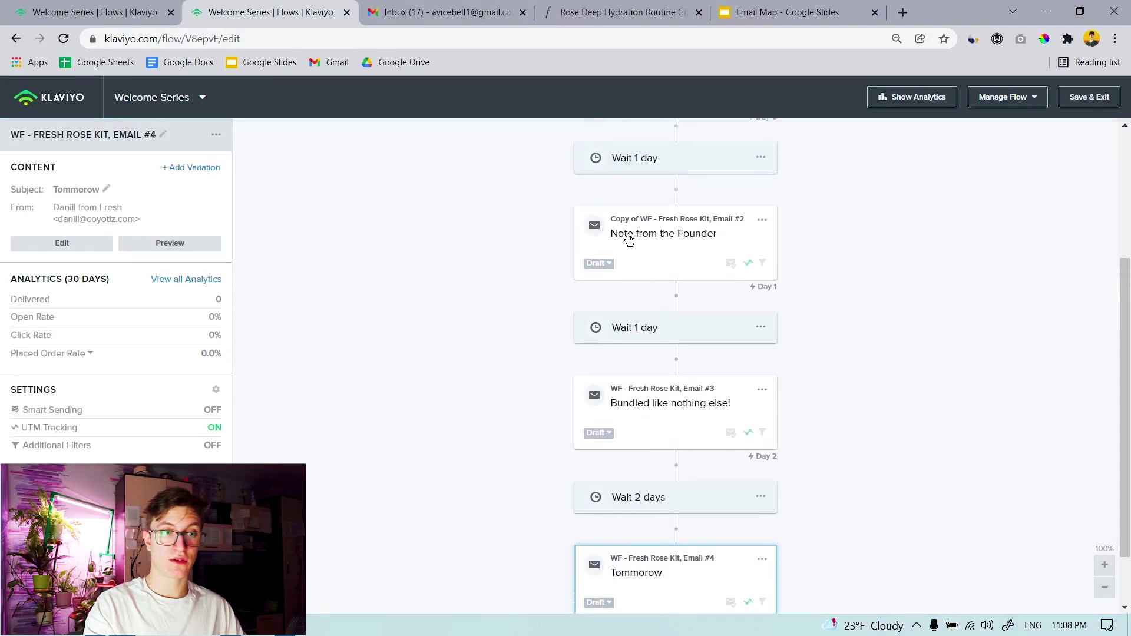
scroll(687, 234, "up", 2)
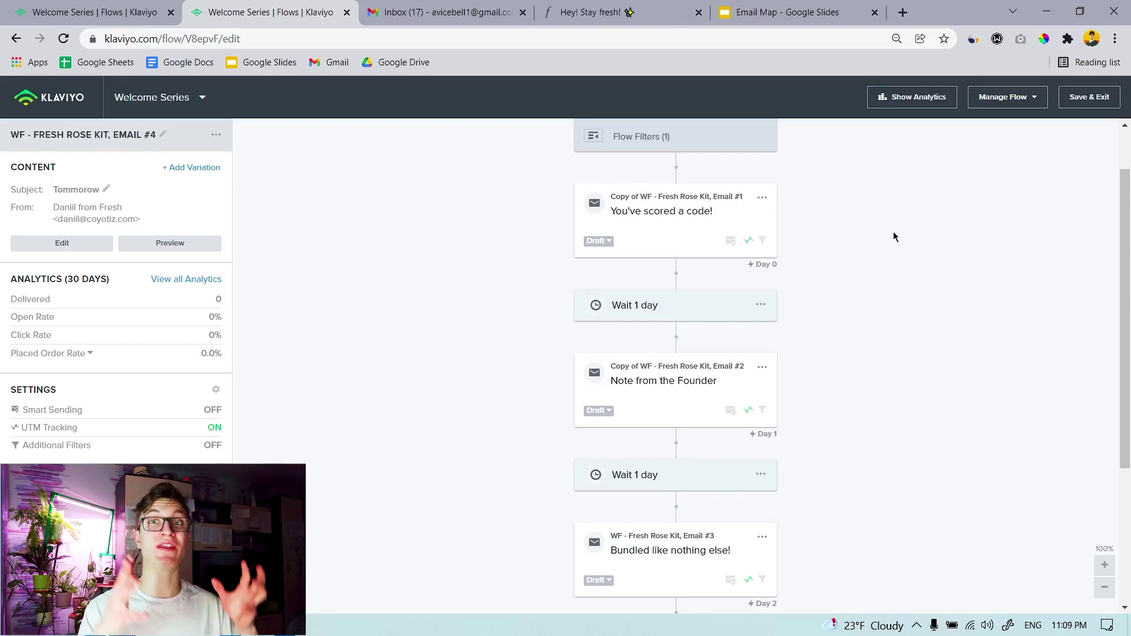
scroll(893, 231, "up", 2)
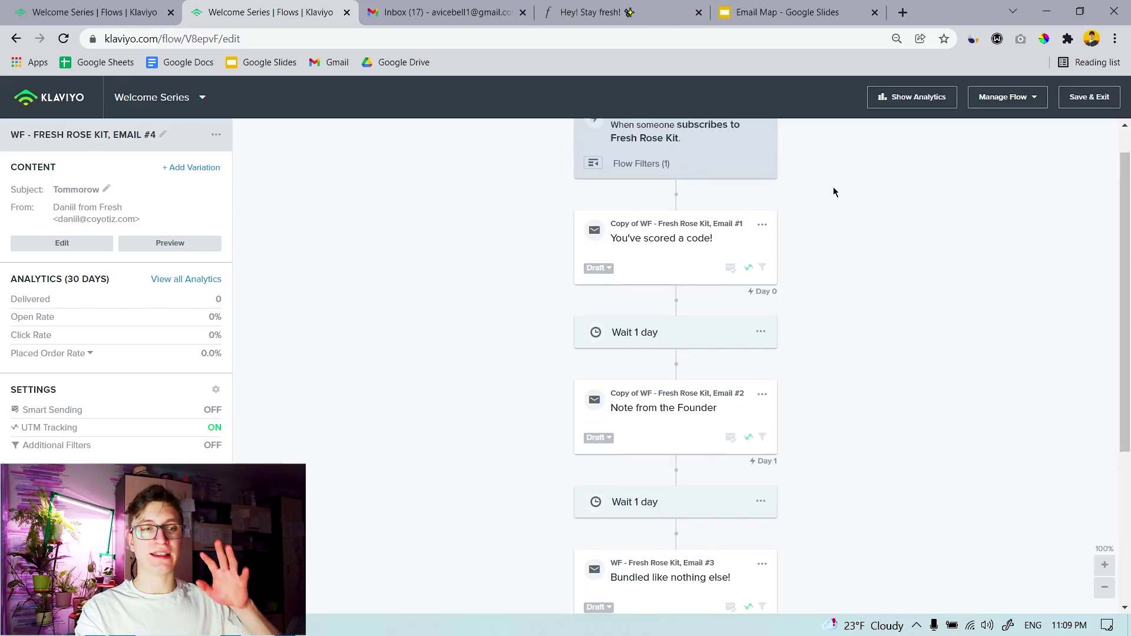
scroll(818, 316, "down", 5)
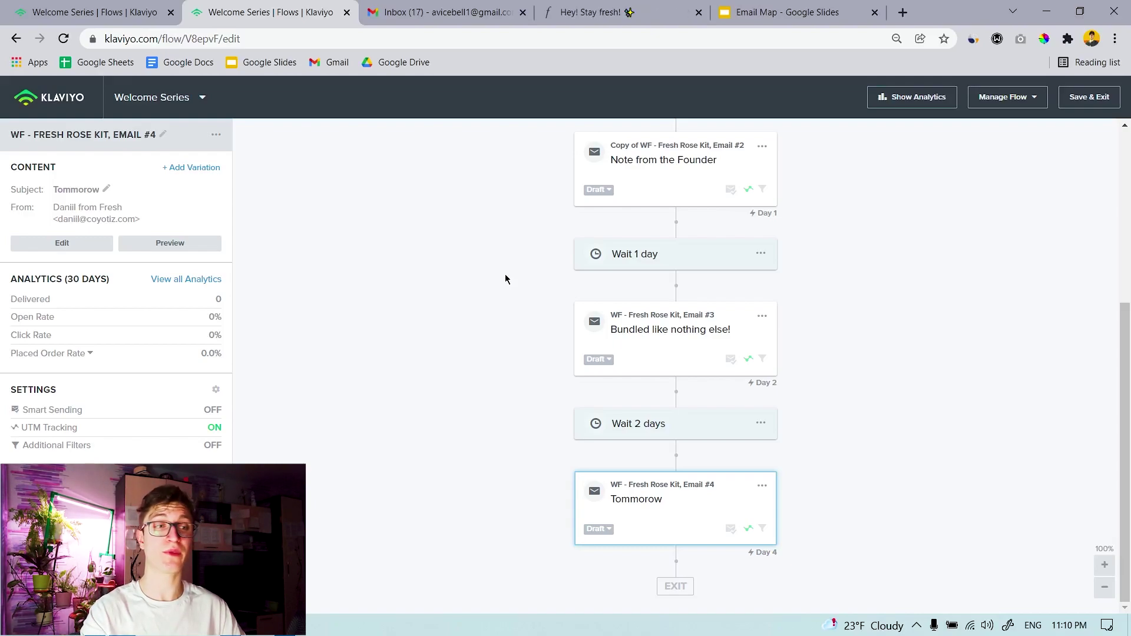
left_click(29, 7)
left_click(783, 12)
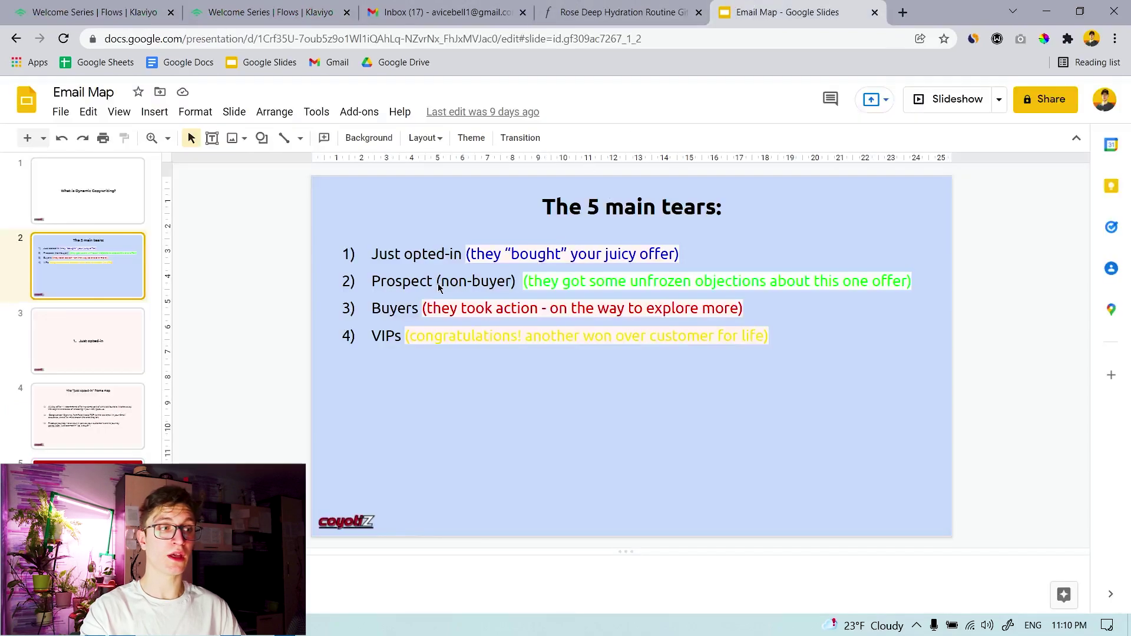